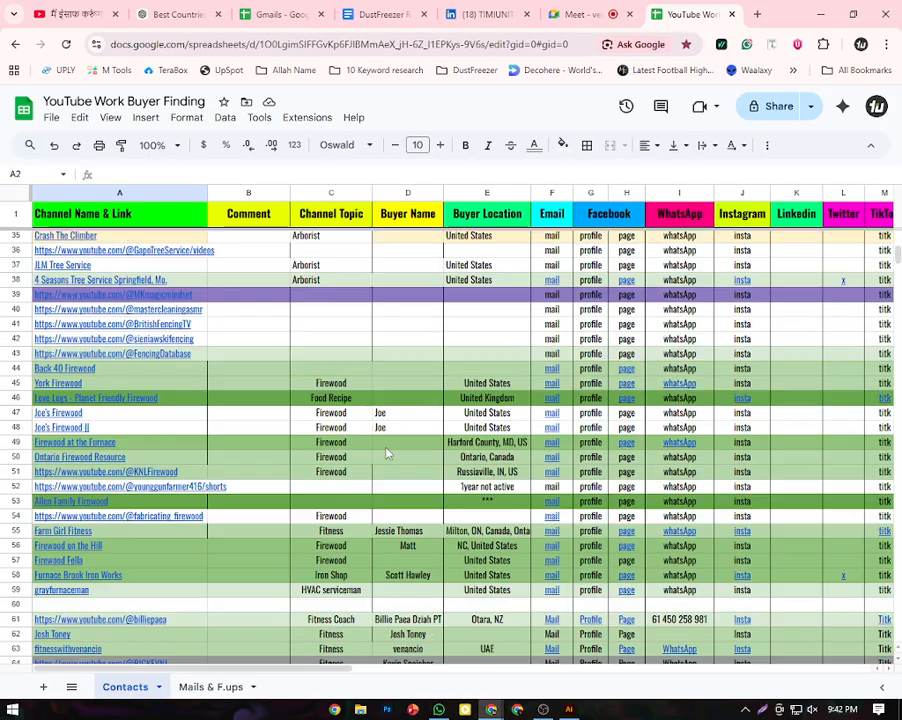
Look through the channel rows of the Contacts sheet, from the first entries down to the fitness channels around row 120
scroll(374, 434, down, 10)
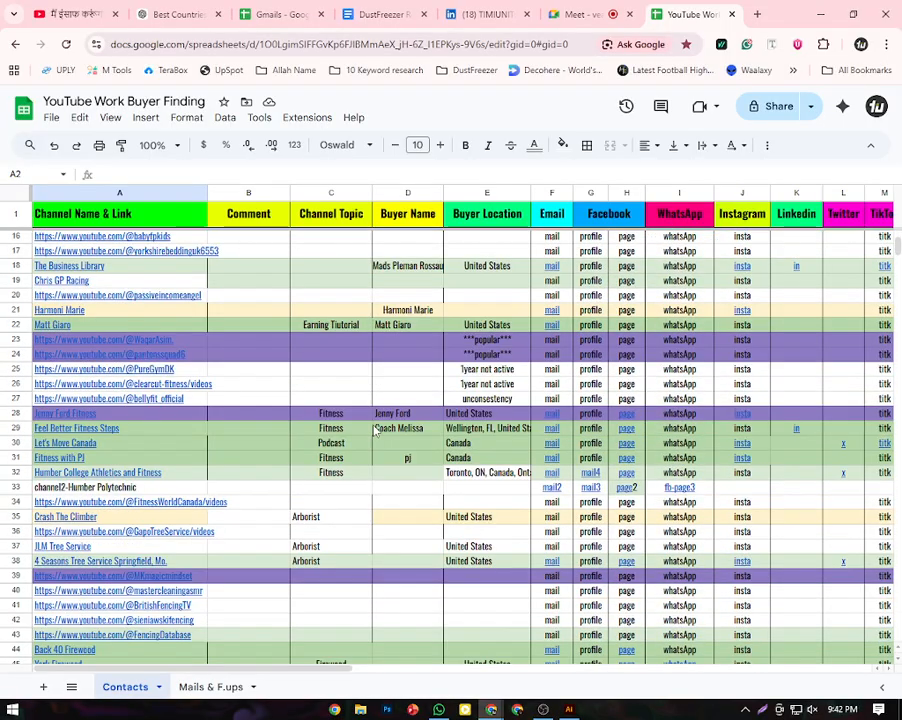
scroll(371, 434, down, 3)
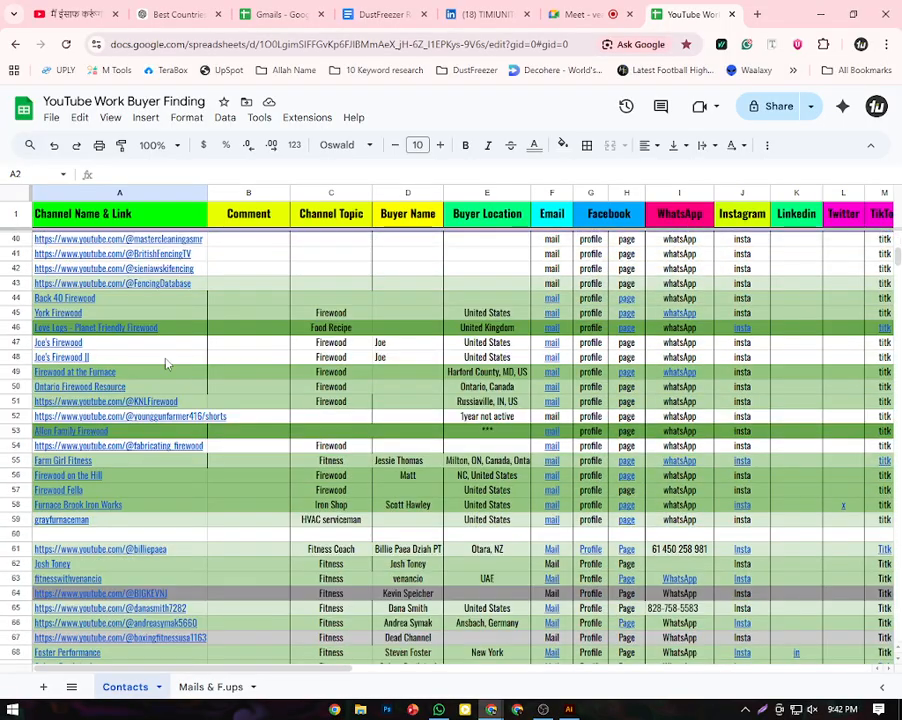
click(126, 330)
click(145, 430)
scroll(251, 462, down, 16)
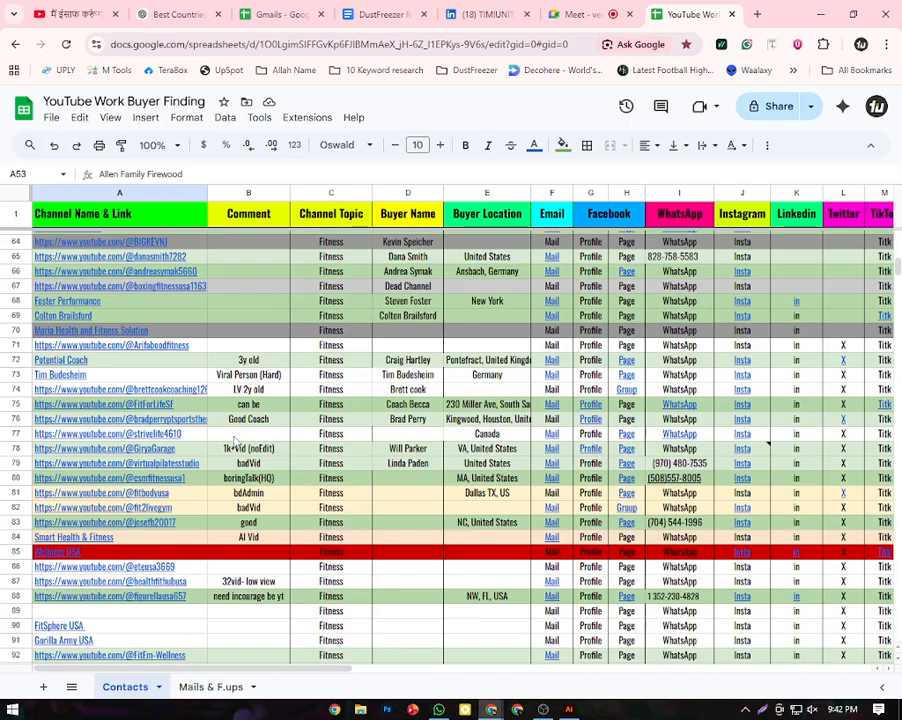
scroll(270, 466, down, 5)
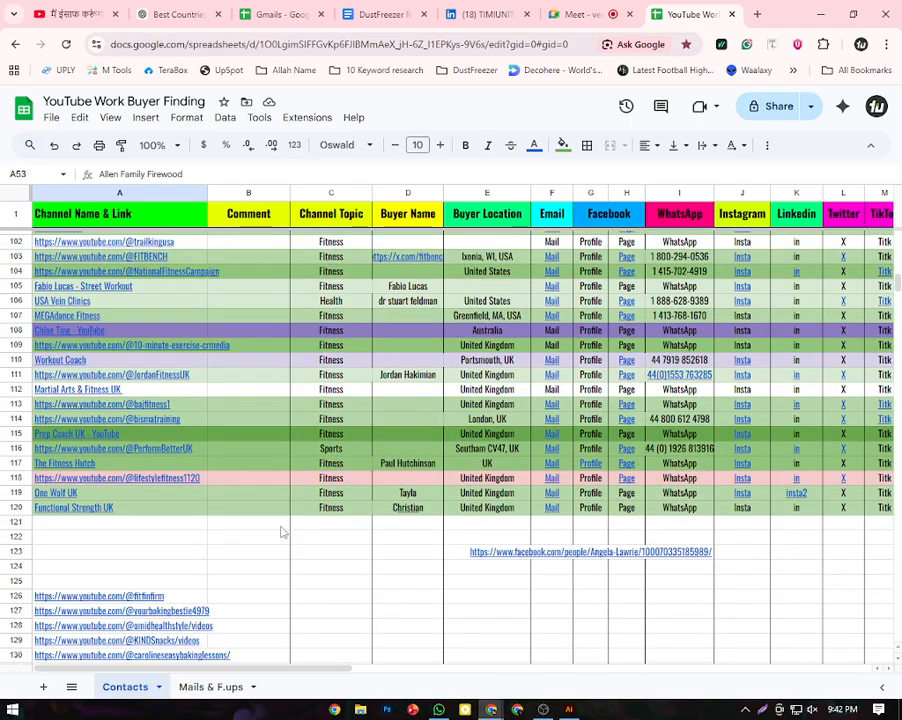
click(276, 462)
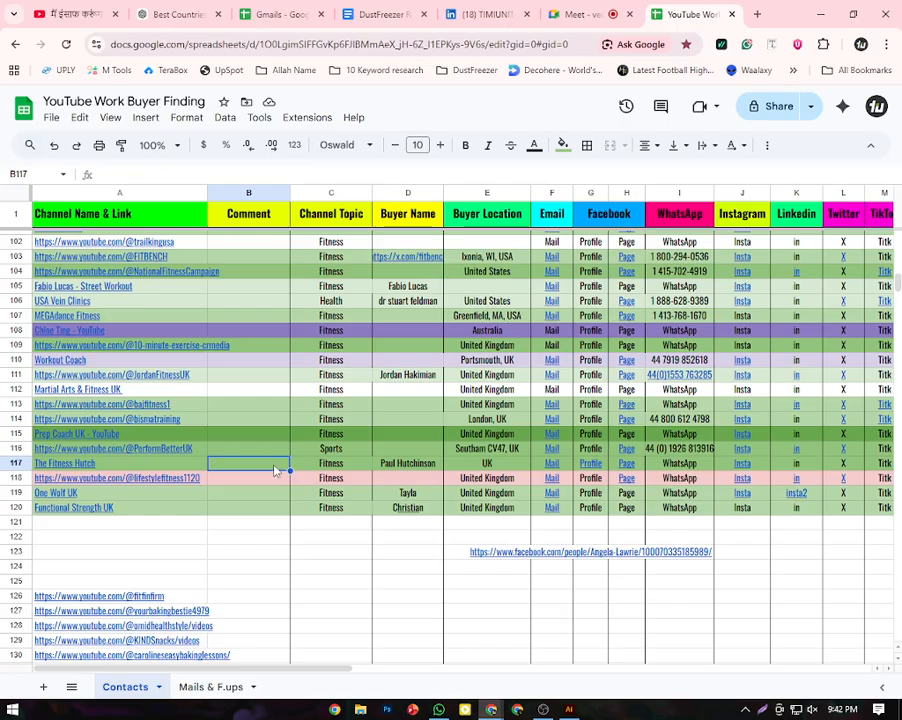
scroll(278, 428, up, 20)
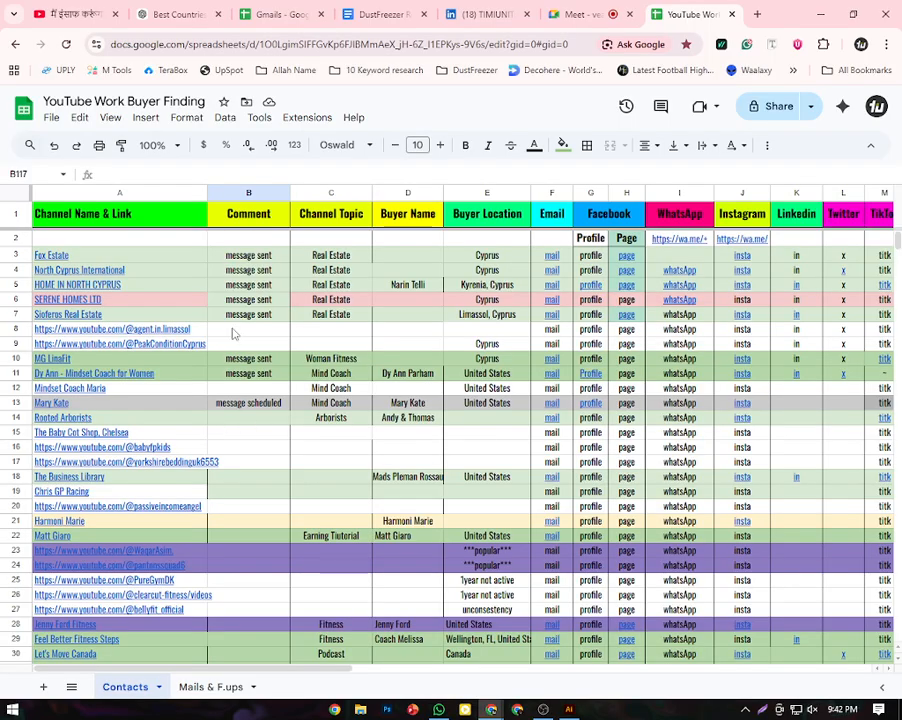
Examine the column headers of the Contacts sheet, including Channel Name & Link, Comment and WhatsApp
click(186, 258)
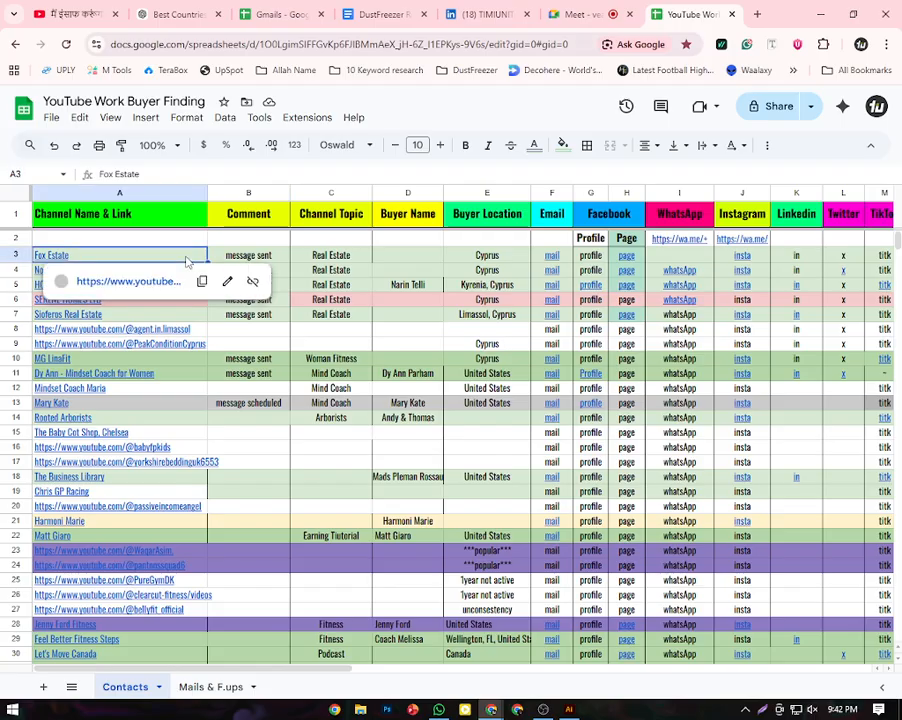
click(215, 240)
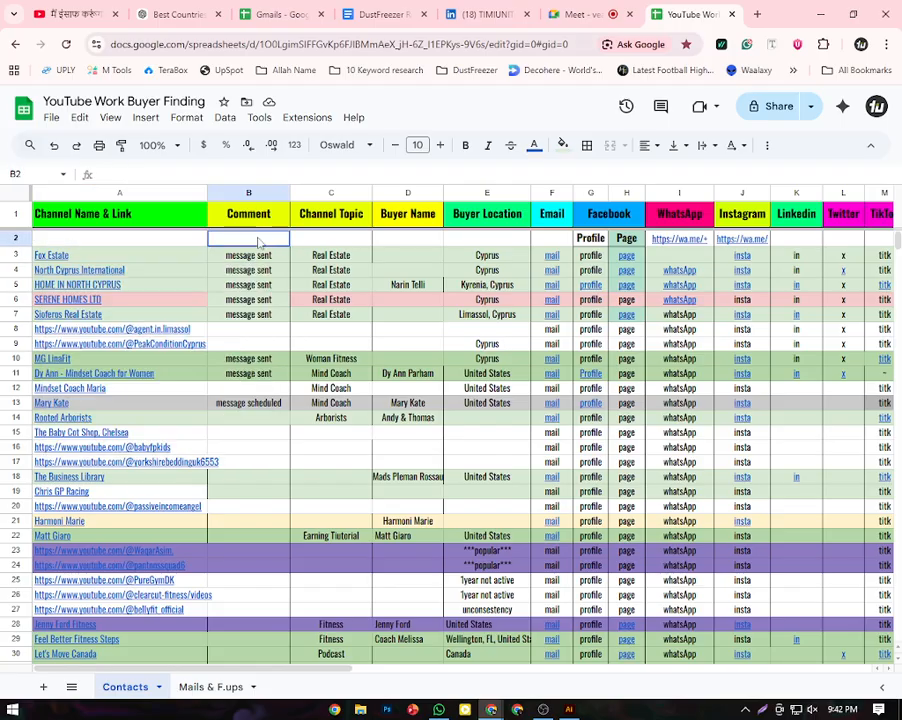
click(154, 241)
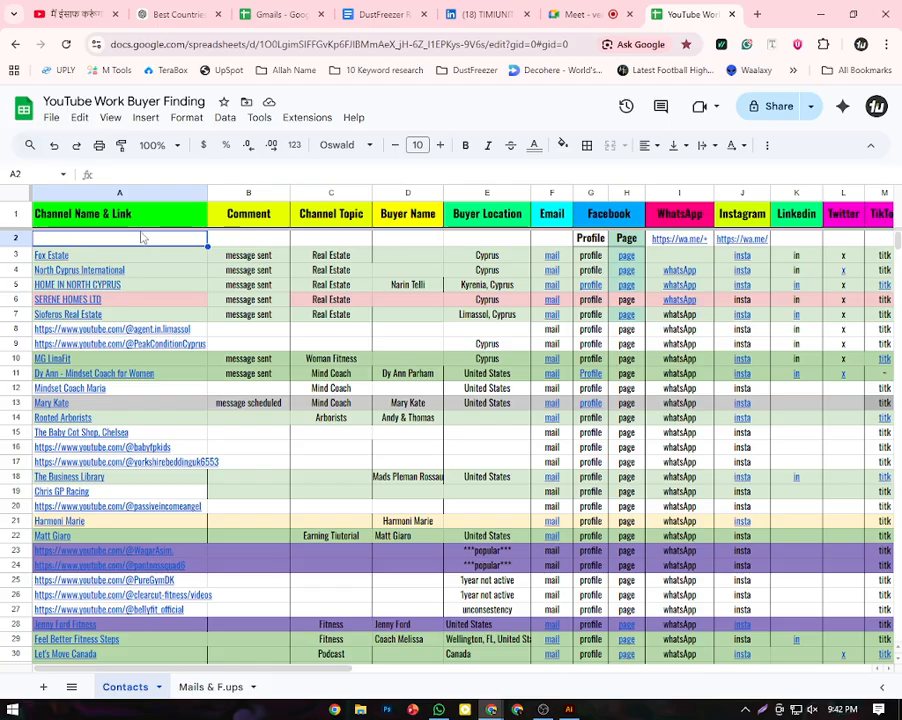
click(146, 218)
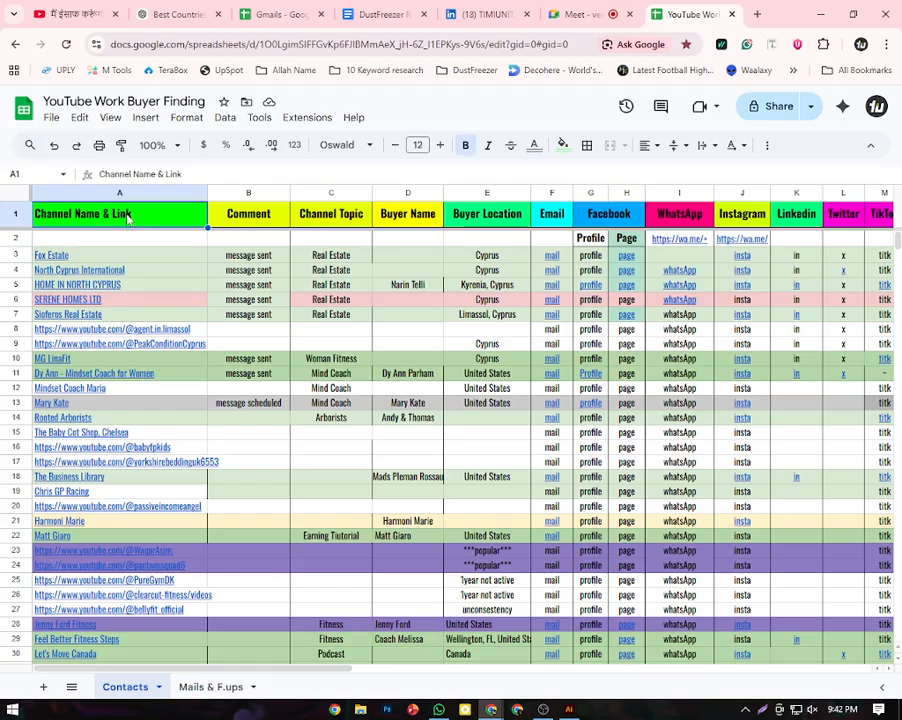
click(702, 215)
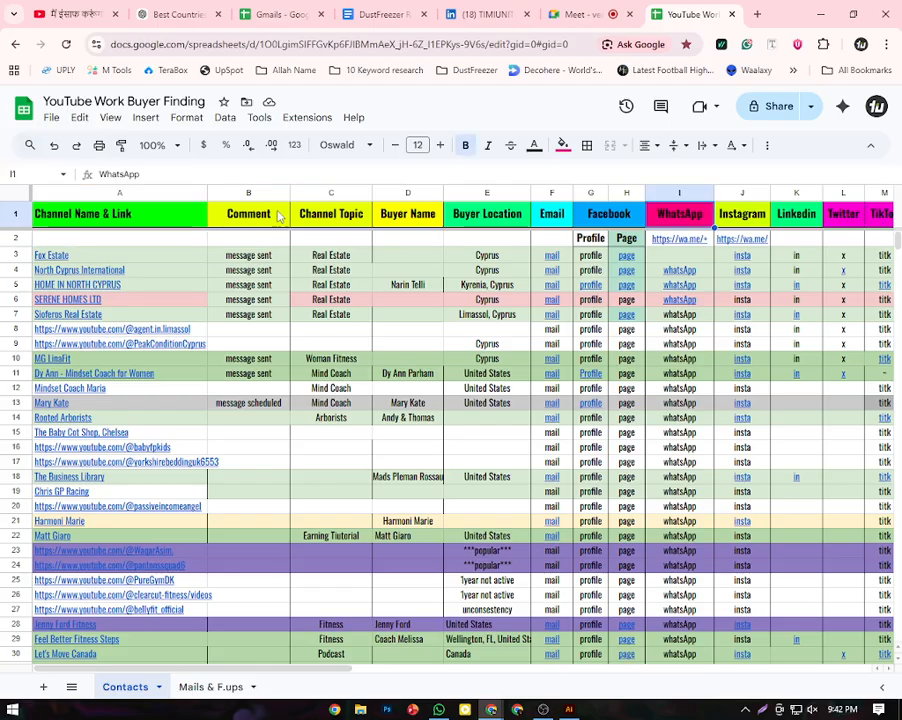
click(146, 222)
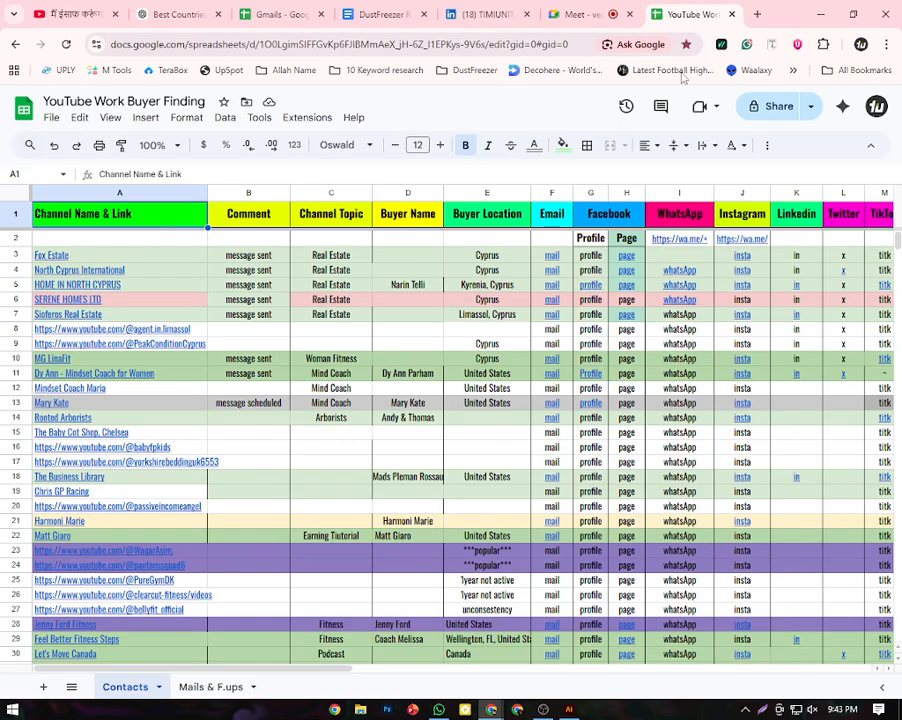
Create a blank Google Sheets spreadsheet in a new browser tab and dismiss the pre-built tables suggestions
click(757, 15)
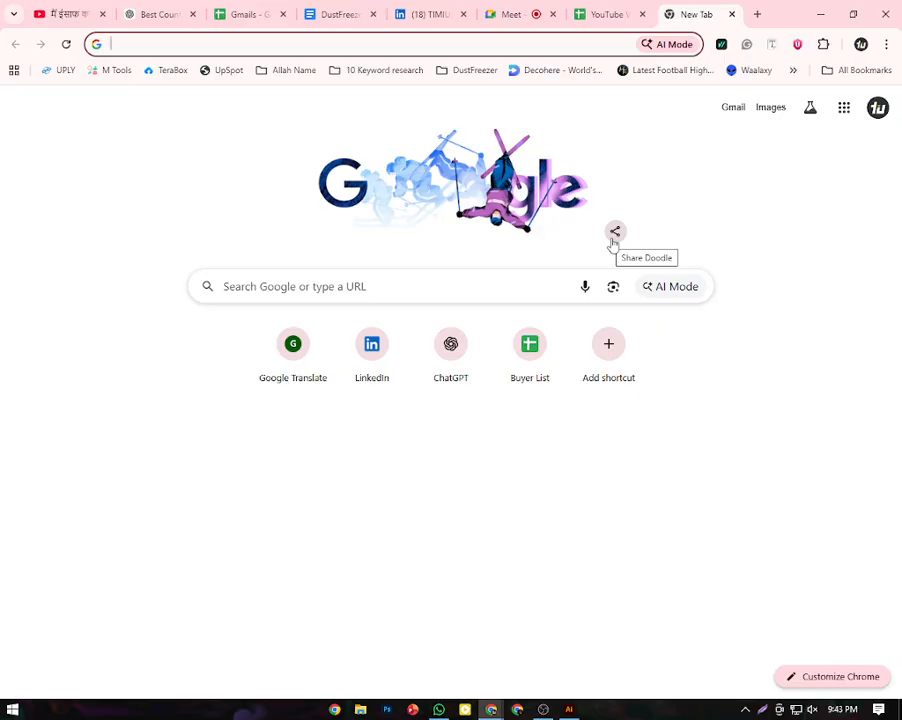
click(845, 108)
scroll(758, 264, down, 1)
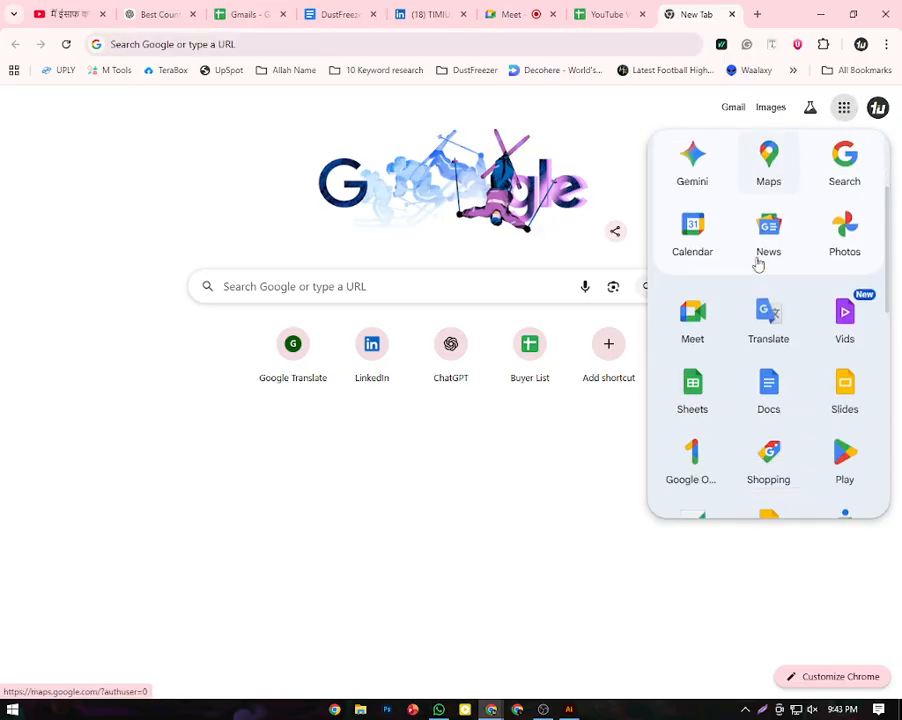
scroll(758, 264, down, 1)
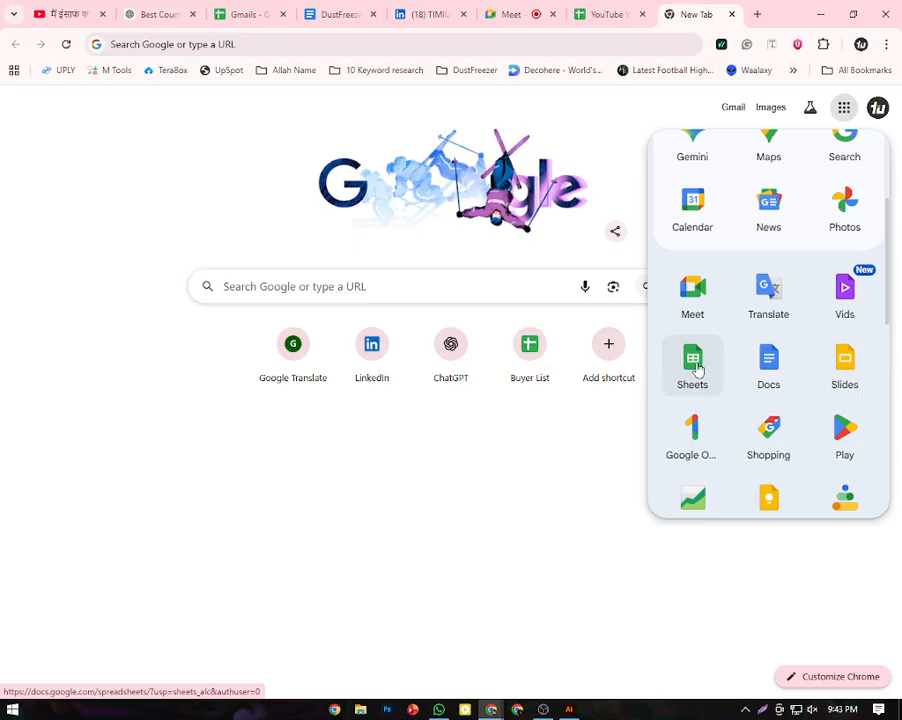
click(697, 370)
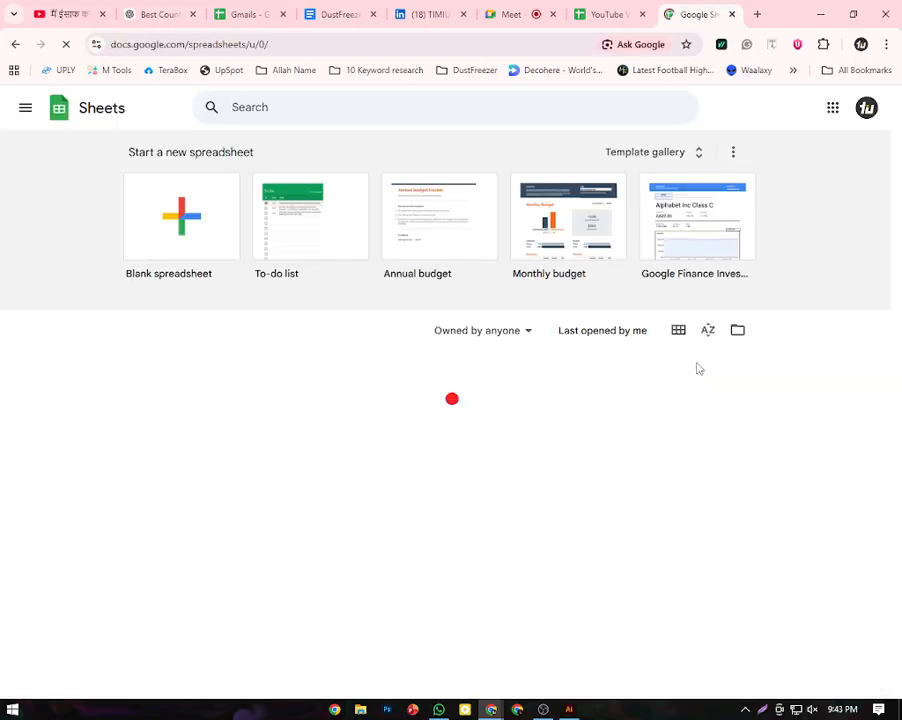
click(186, 225)
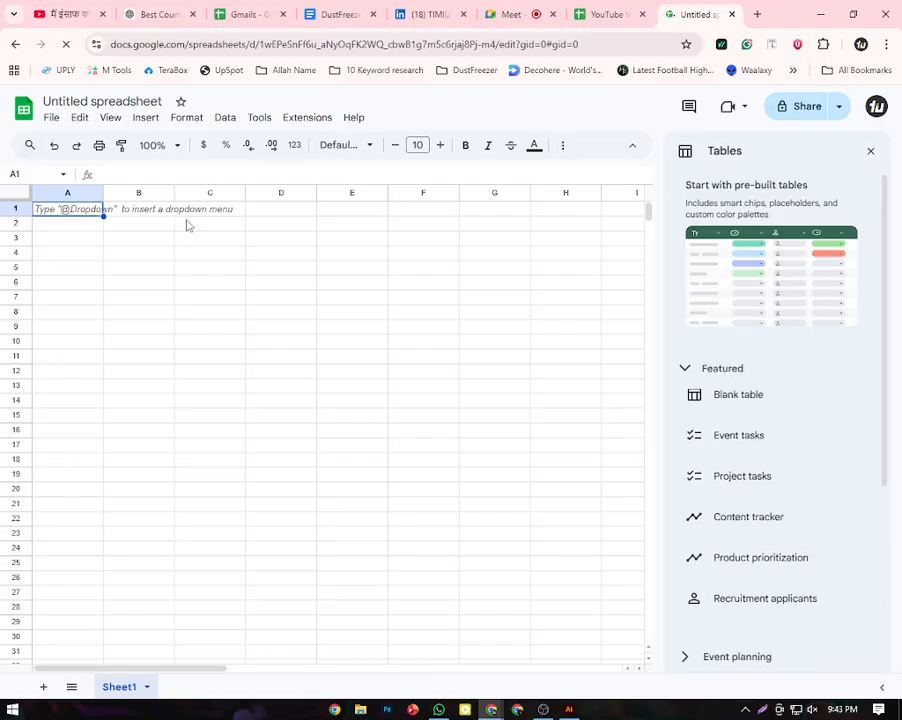
click(871, 151)
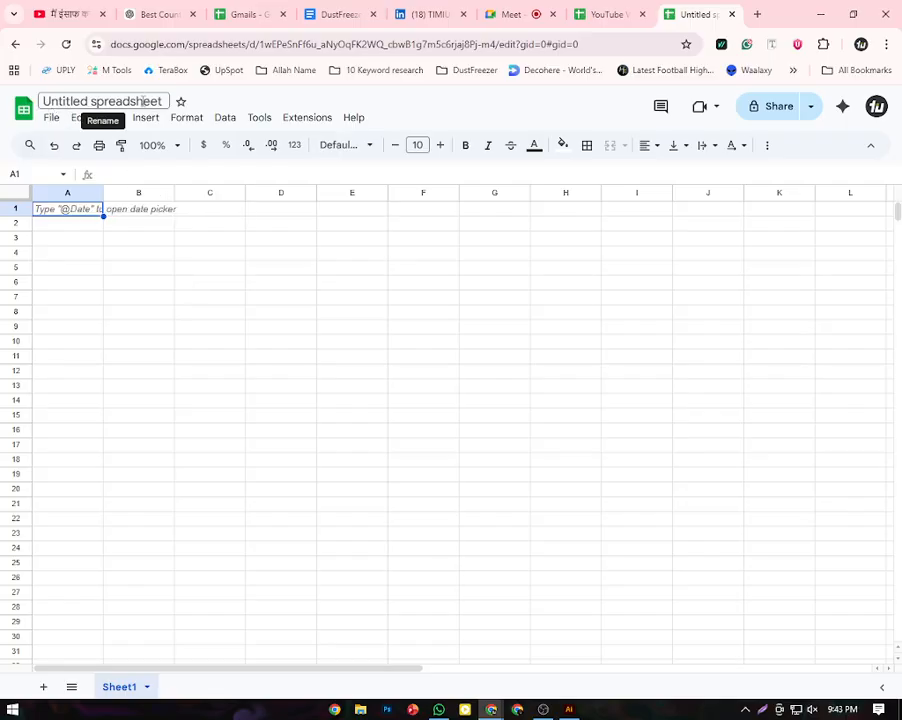
Rename the untitled spreadsheet to "Lead Generation for DustFreezer"
click(143, 101)
drag(162, 101, 38, 103)
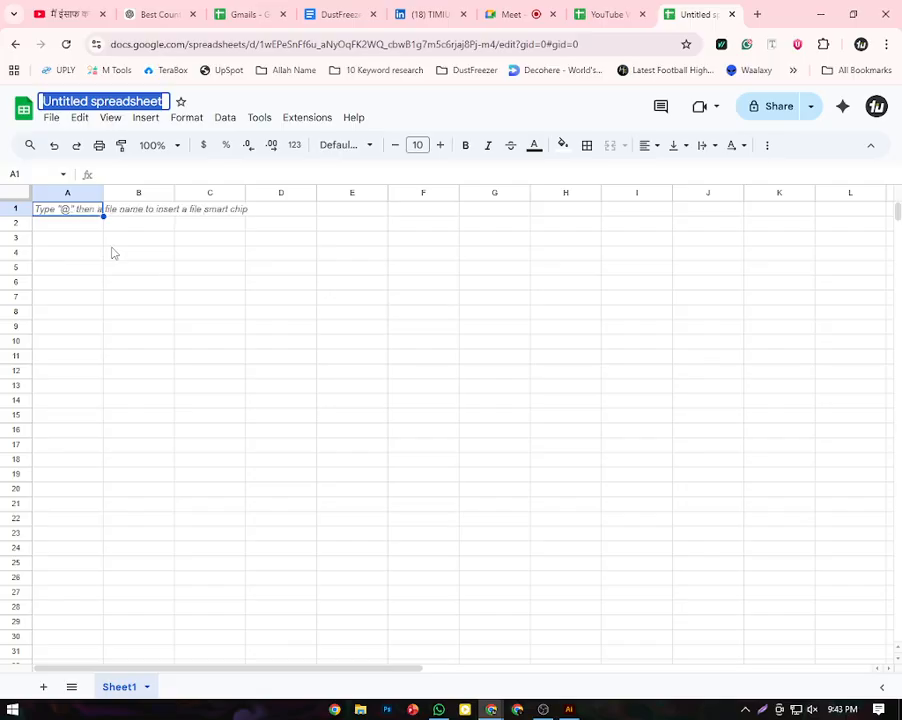
text(Lead )
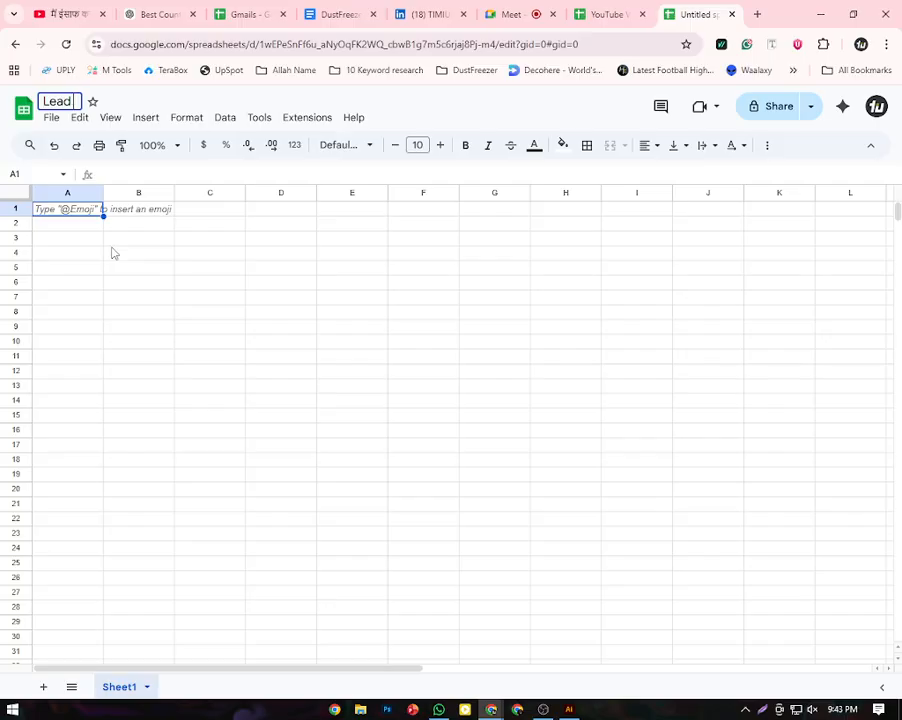
text(Genet)
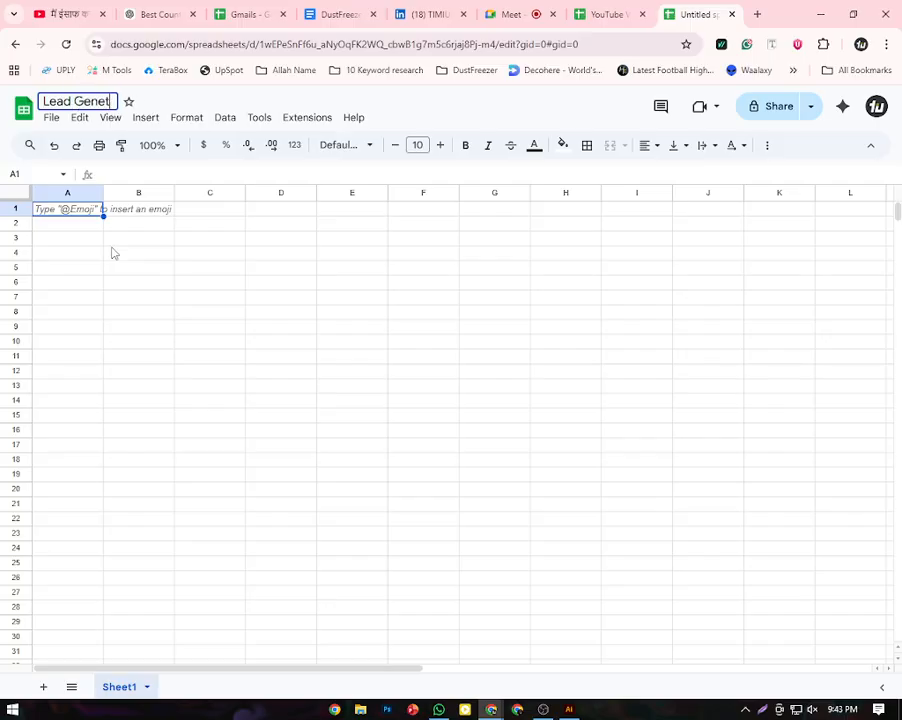
key(BackSpace)
text(ration for)
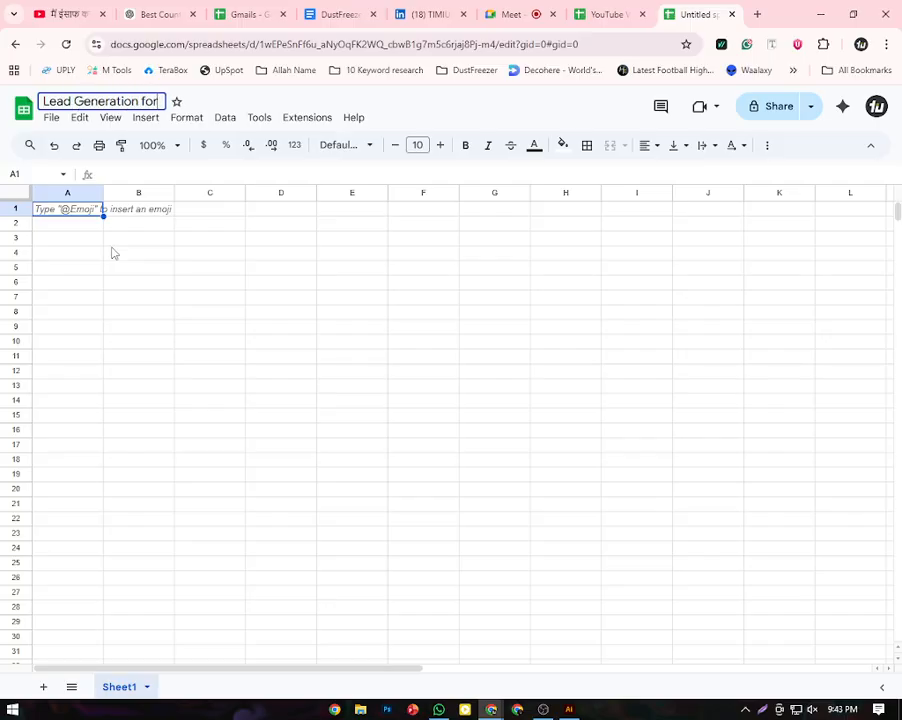
text( Dus)
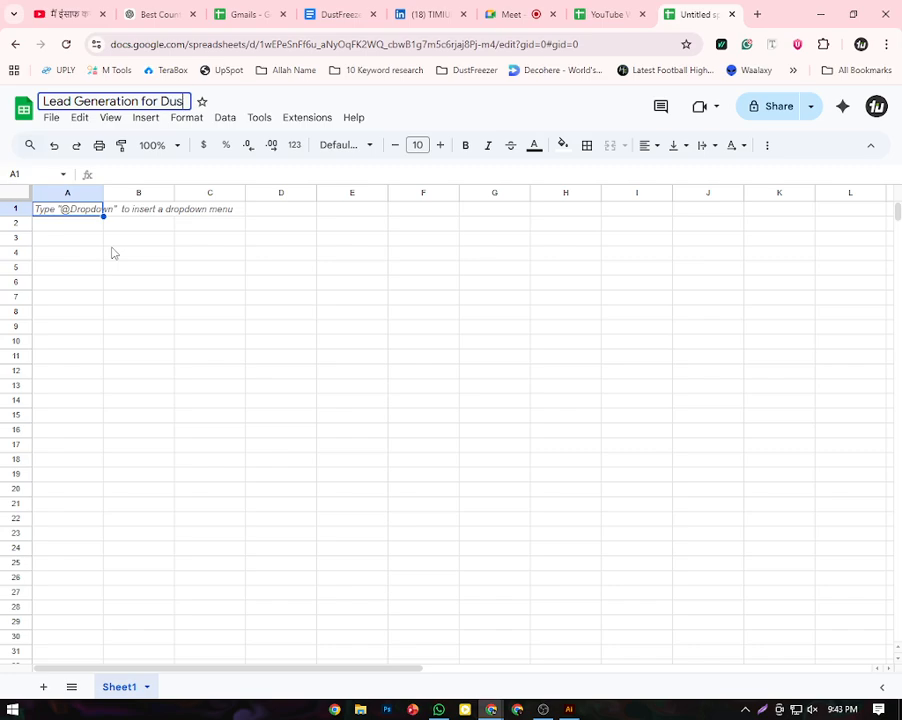
text(tFreezer)
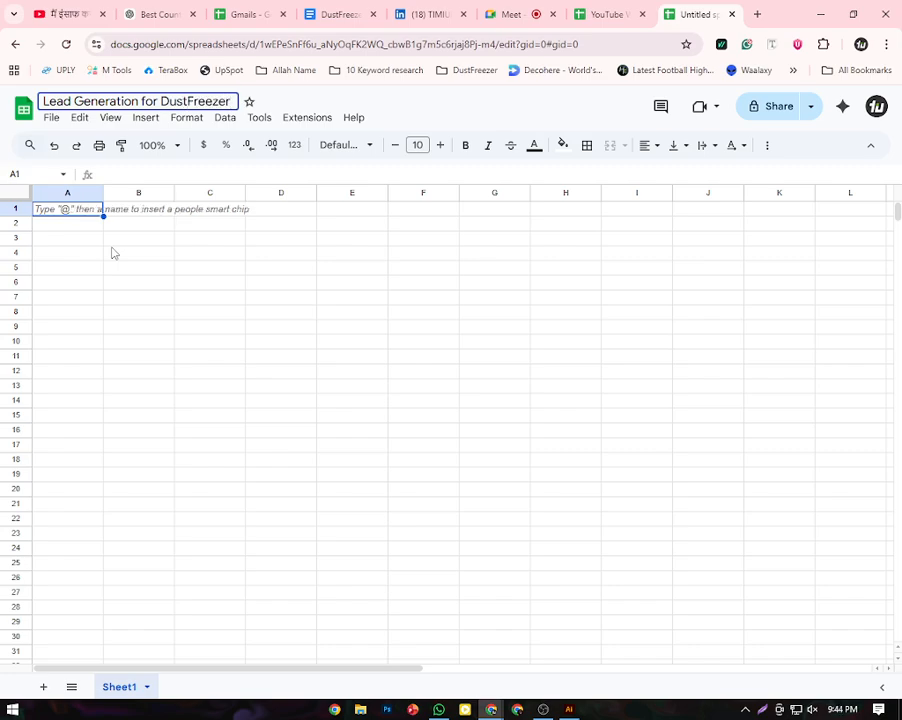
click(112, 253)
click(79, 216)
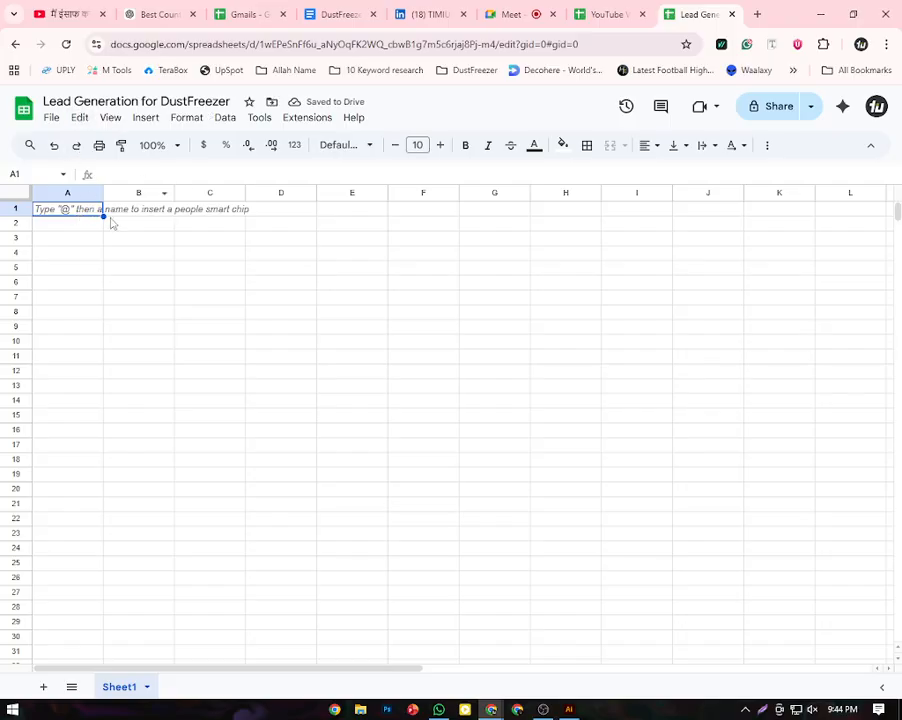
Consult the first column of the YouTube Work Buyer Finding spreadsheet and enter the header "Channel Name" in A1 of Lead Generation for DustFreezer
click(606, 16)
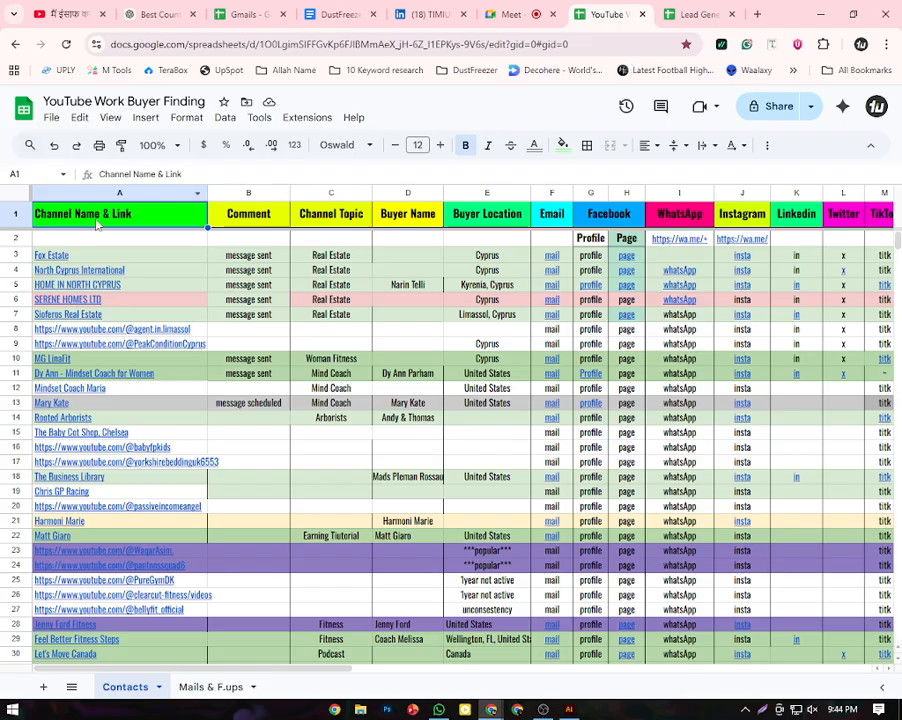
mouse_move(84, 351)
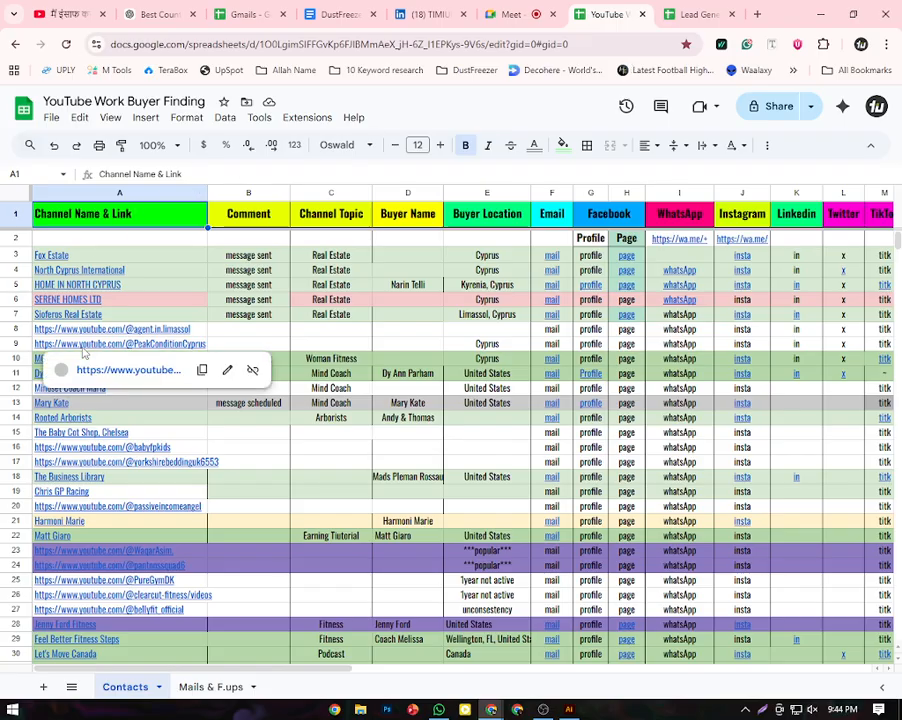
click(72, 242)
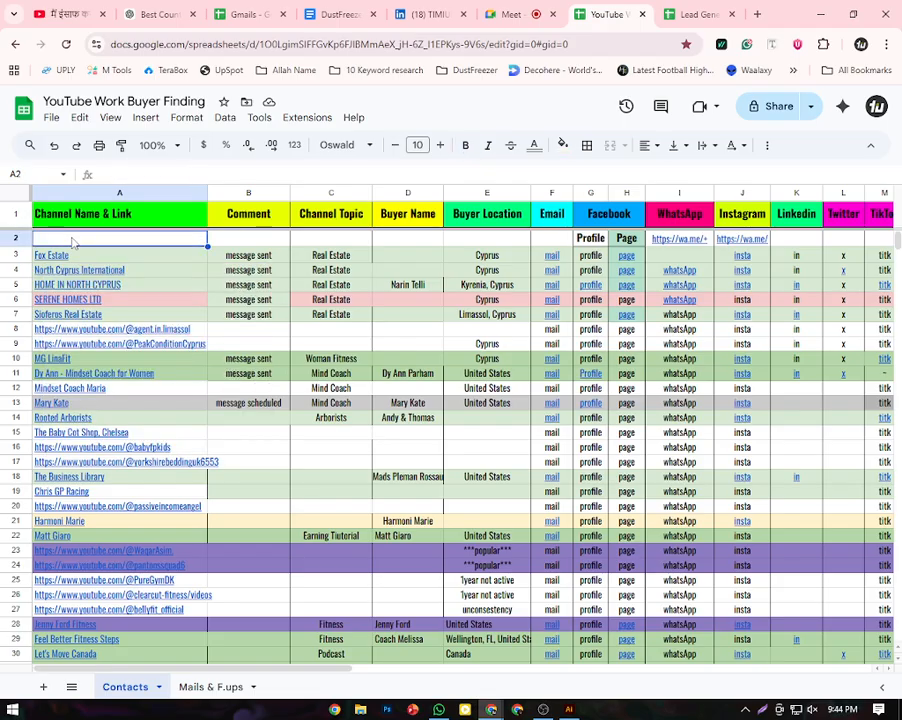
click(697, 10)
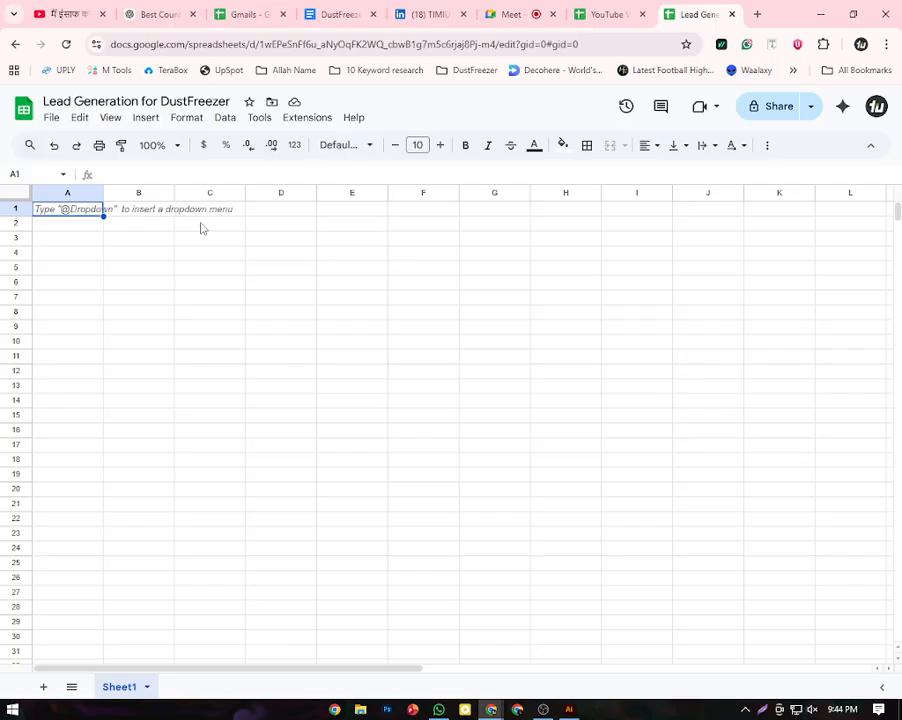
text(Channel)
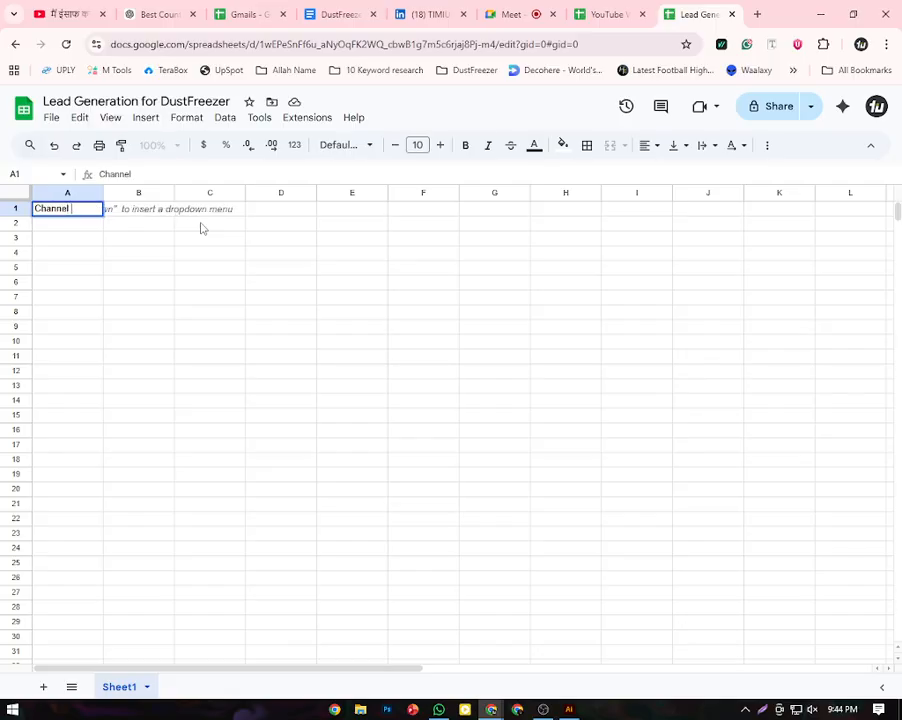
text( Name)
Enter "Channel Link" as the header in cell B1
click(155, 214)
text(C)
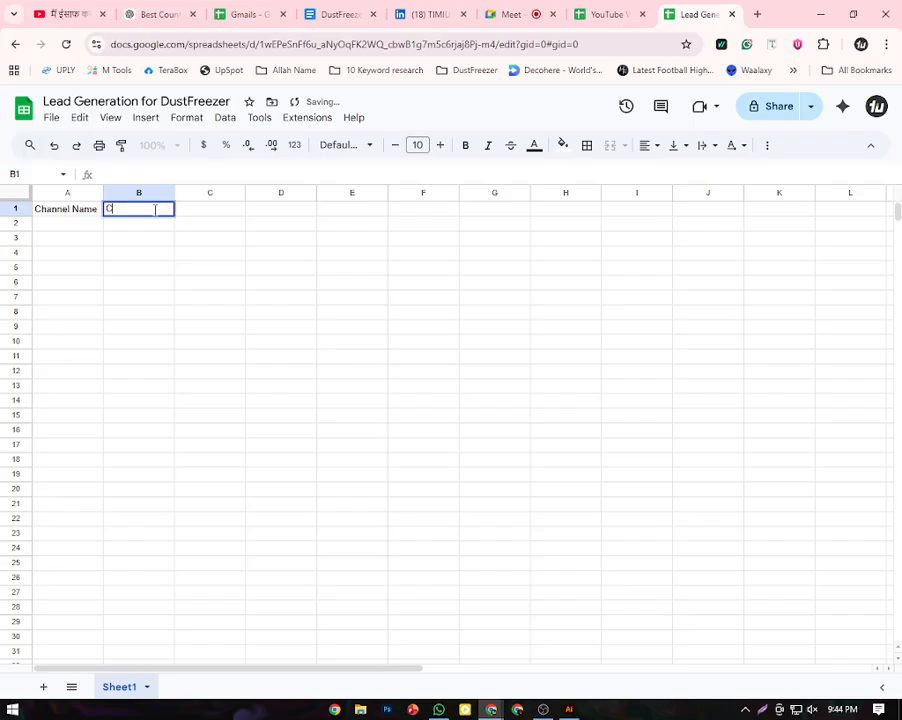
text(hannel)
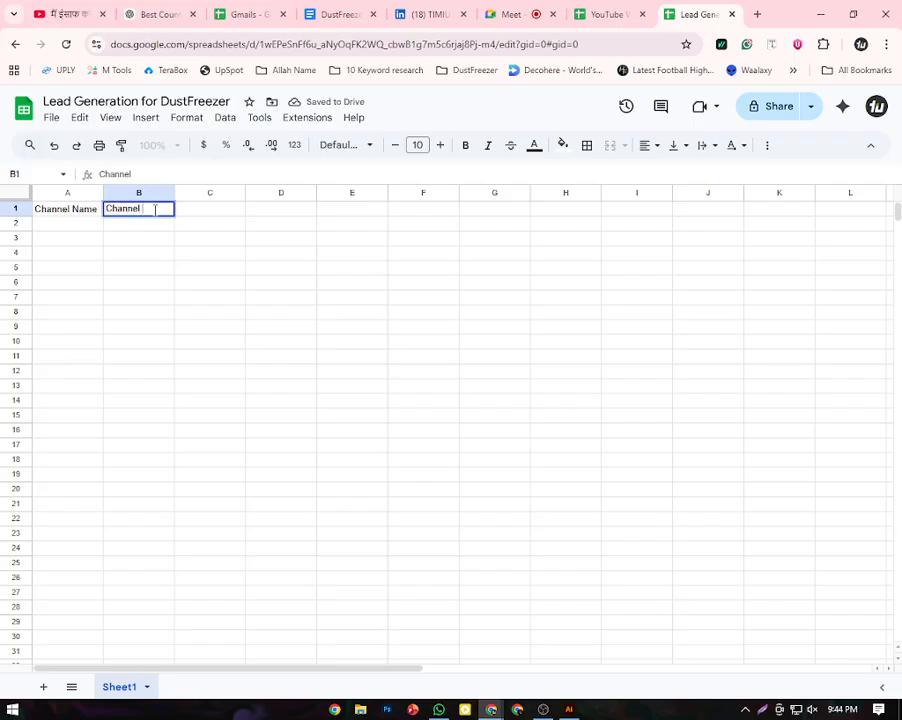
text( Link)
click(201, 207)
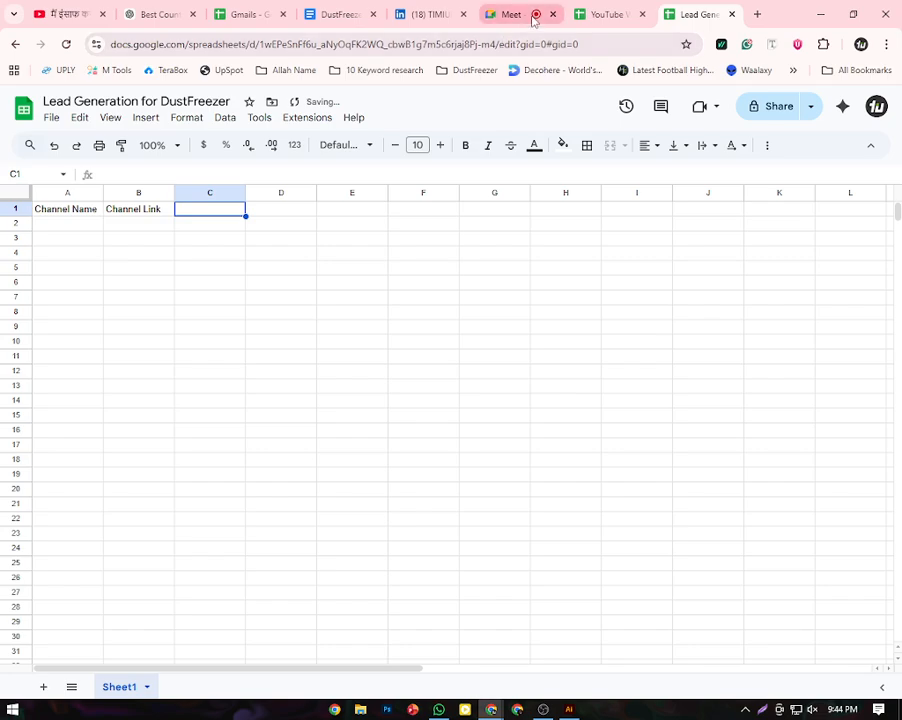
Consult the Channel Topic header in YouTube Work Buyer Finding and enter "Channel Niche" in C1 of Lead Generation for DustFreezer
click(590, 14)
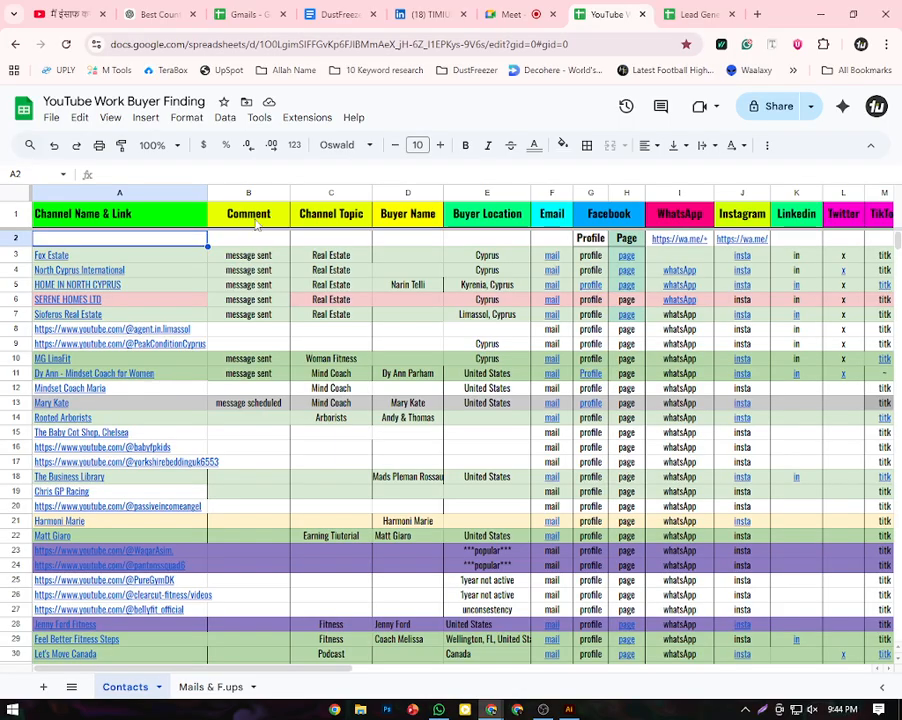
click(330, 213)
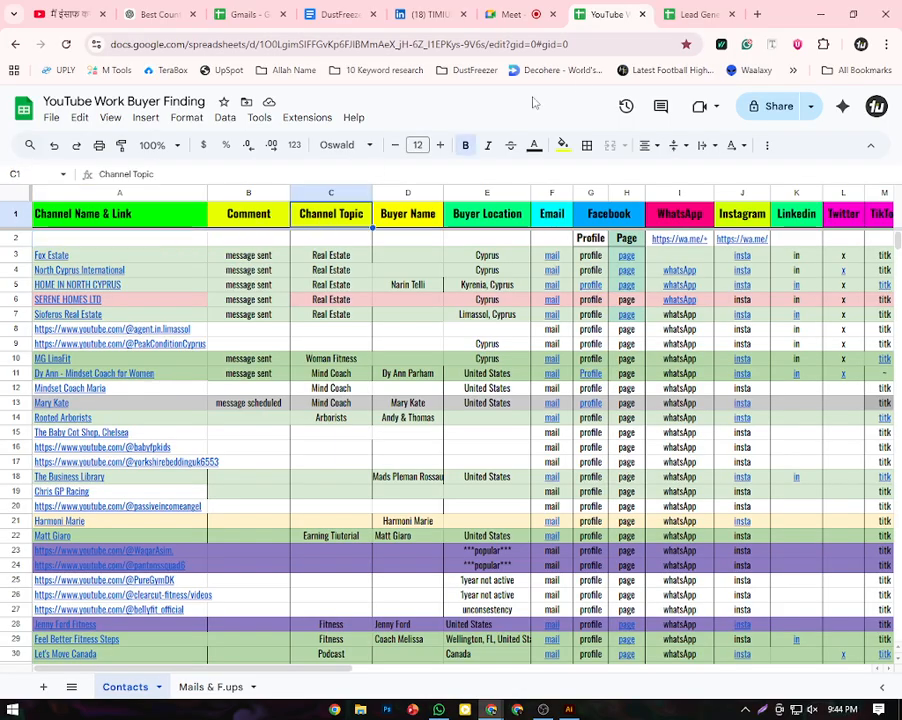
key(ctrl+Tab)
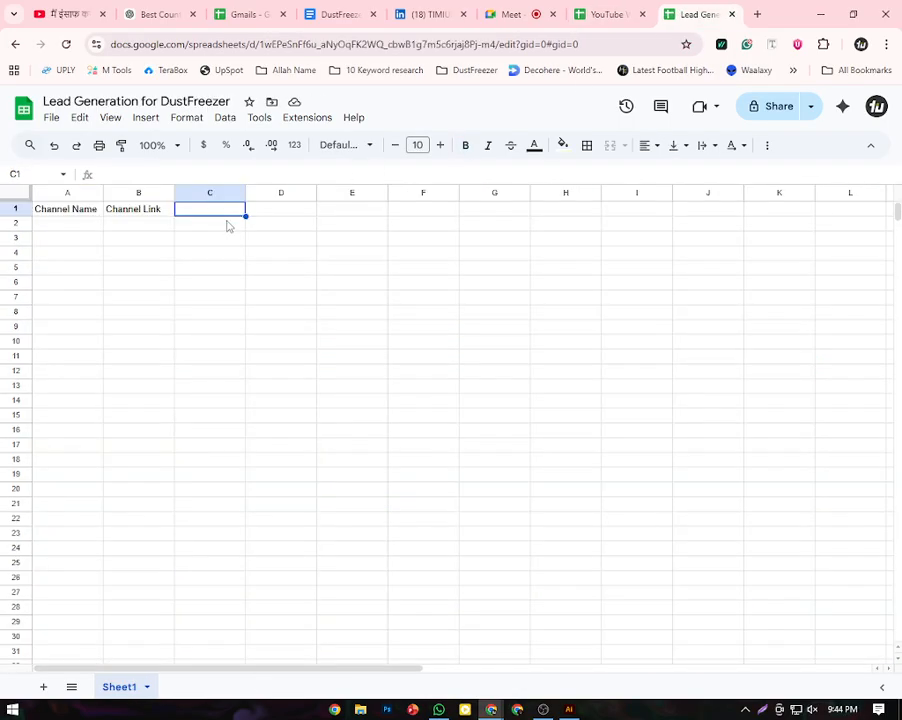
text(Chan)
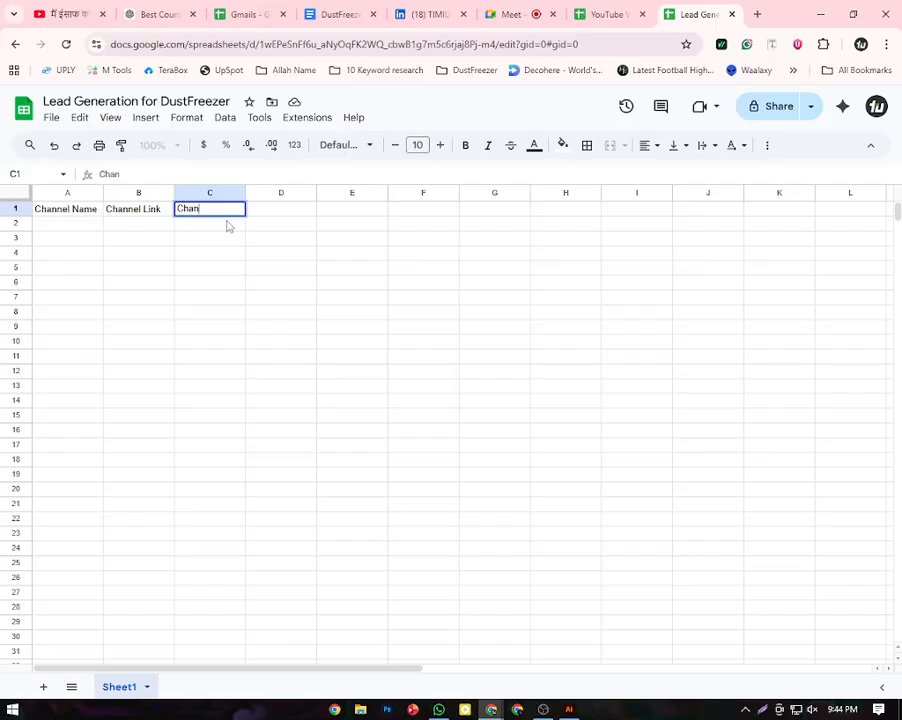
text(nel Niche)
key(Tab)
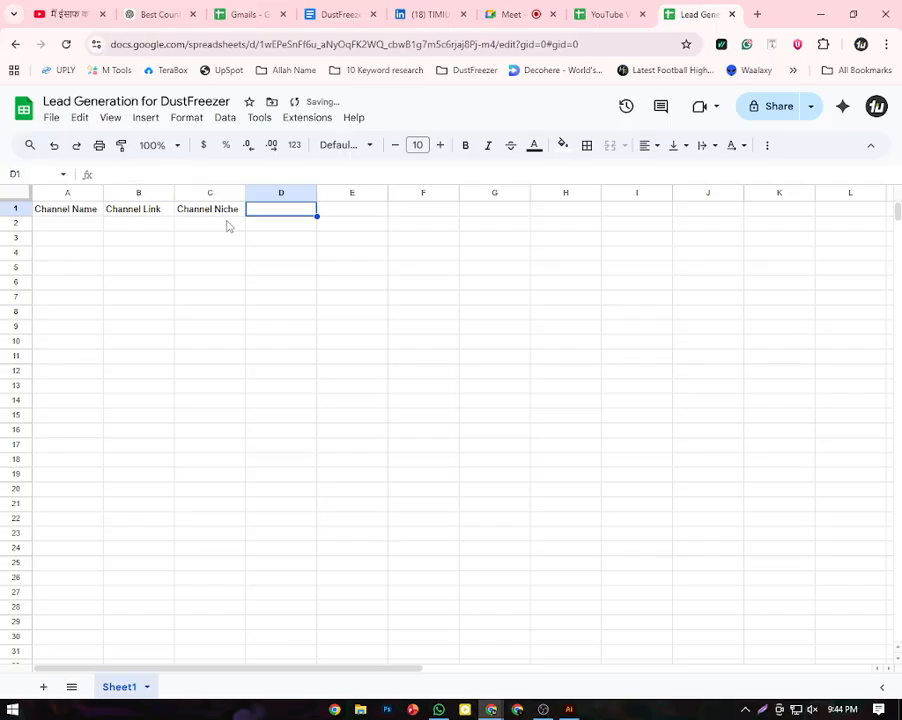
Enter the headers "Buyer Name" in D1 and "Buyer Location" in E1, checking them against the YouTube Work Buyer Finding spreadsheet
text(Buy)
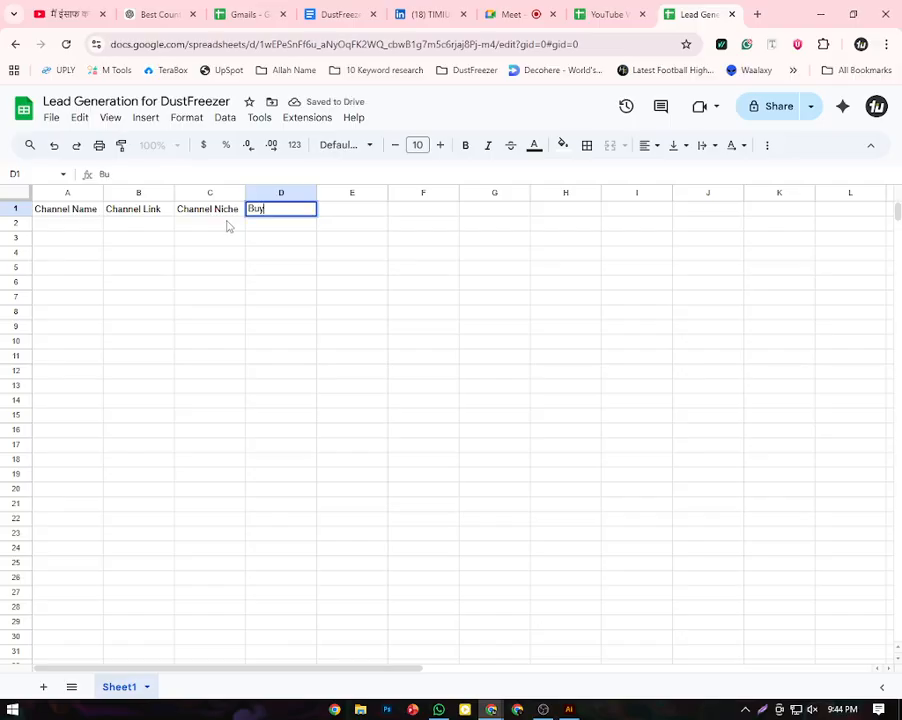
text(er Name)
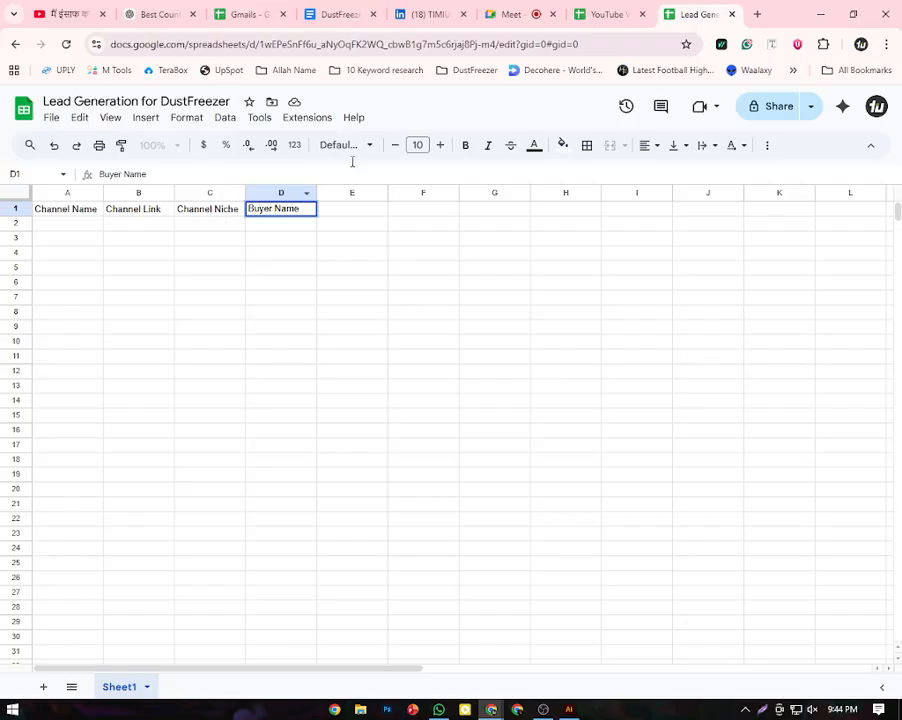
click(607, 14)
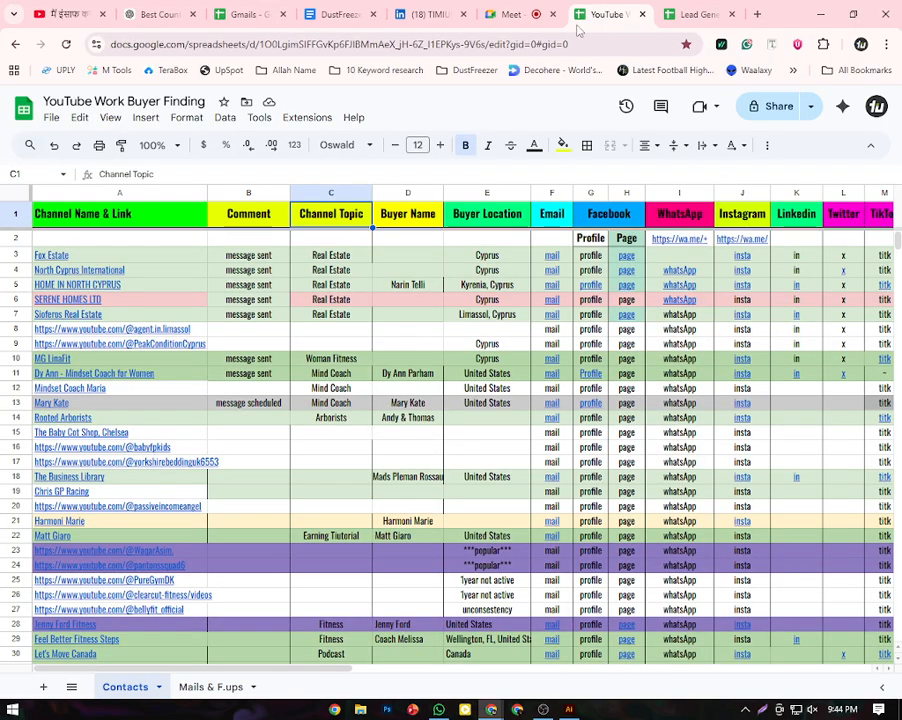
click(699, 14)
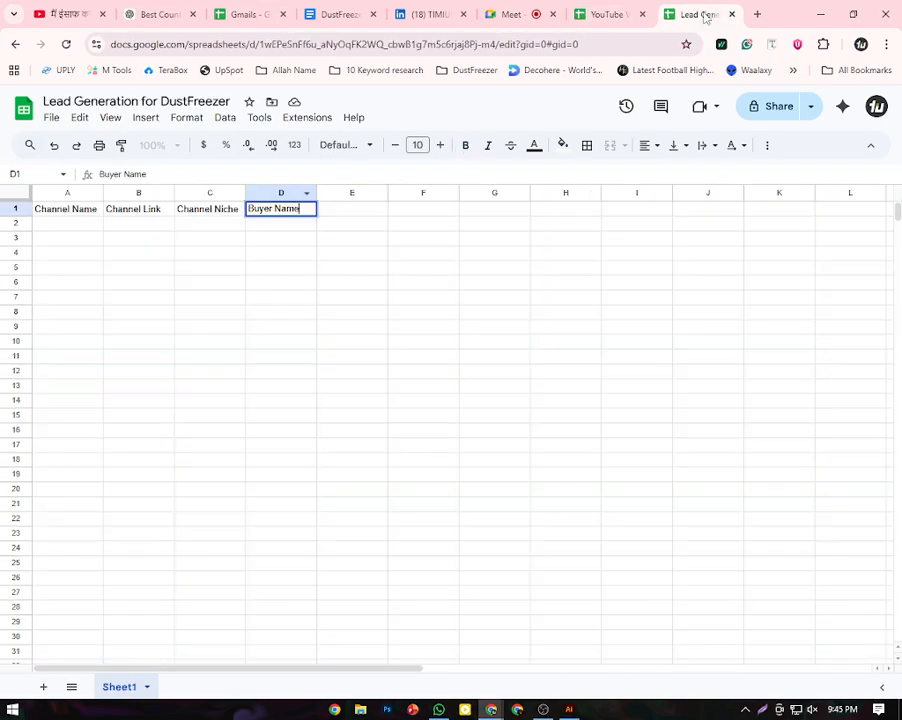
click(339, 212)
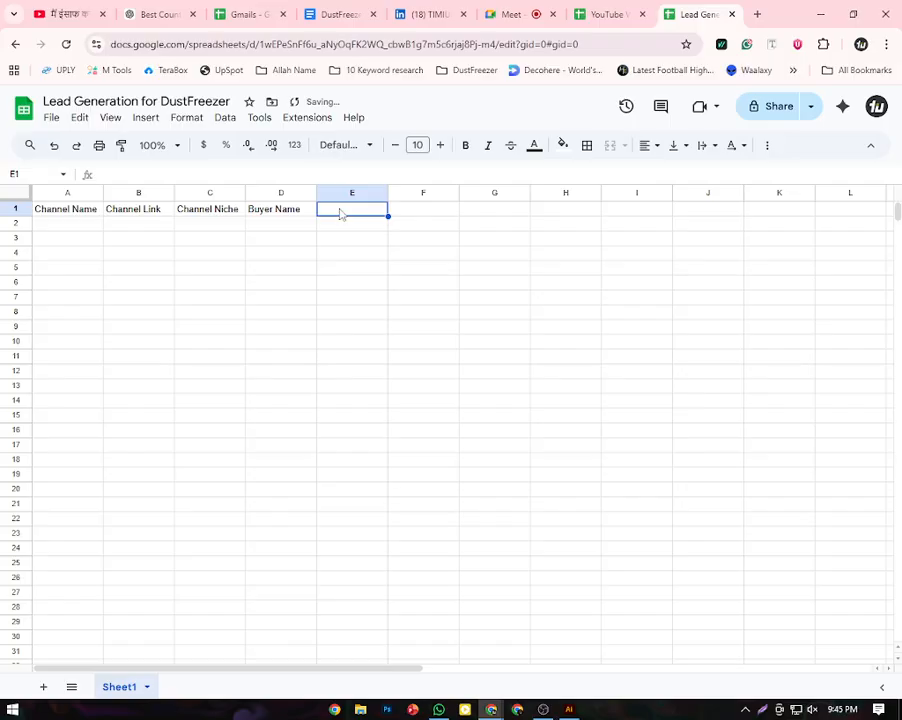
text(Buye)
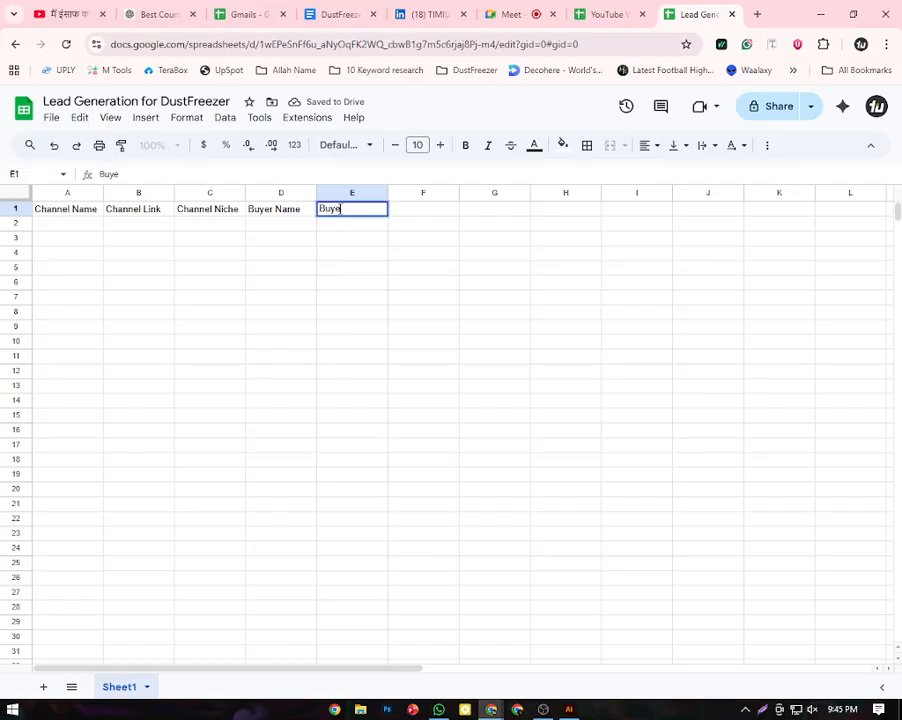
text(r Location)
key(Tab)
Enter "Email" as the header in cell F1
text(E)
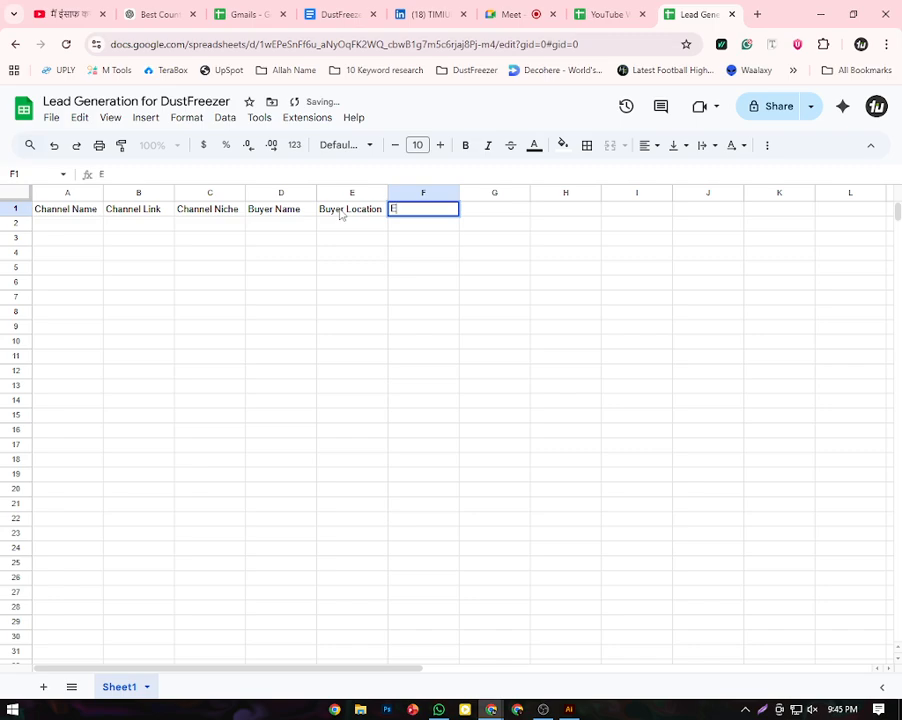
text(mail)
key(Tab)
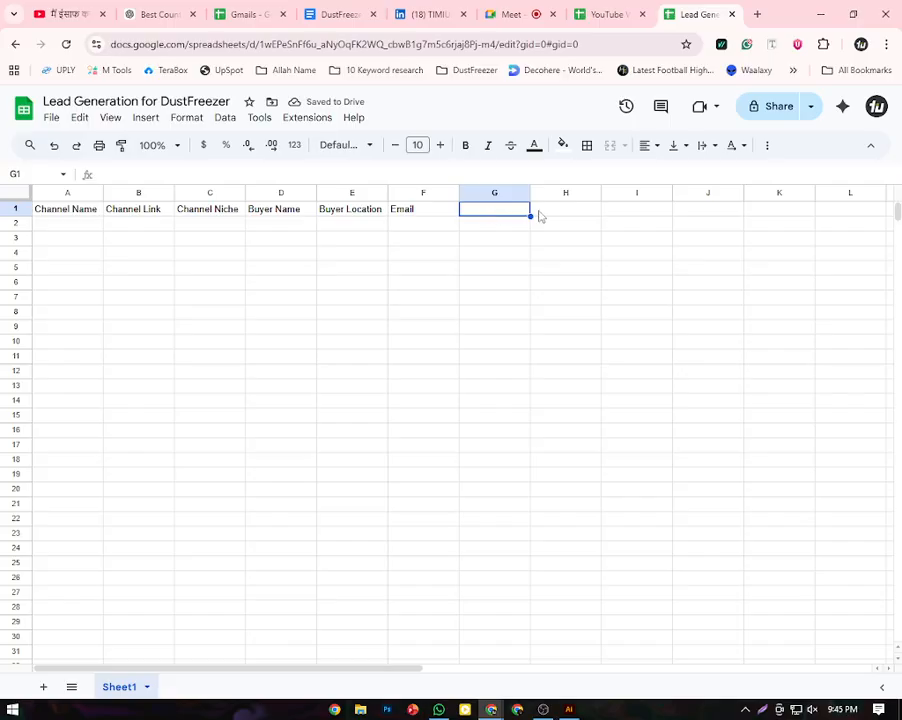
Merge cells G1:H1 and enter the header "Facebook" in the merged cell
click(544, 212)
click(517, 213)
drag(519, 214, 543, 211)
click(515, 231)
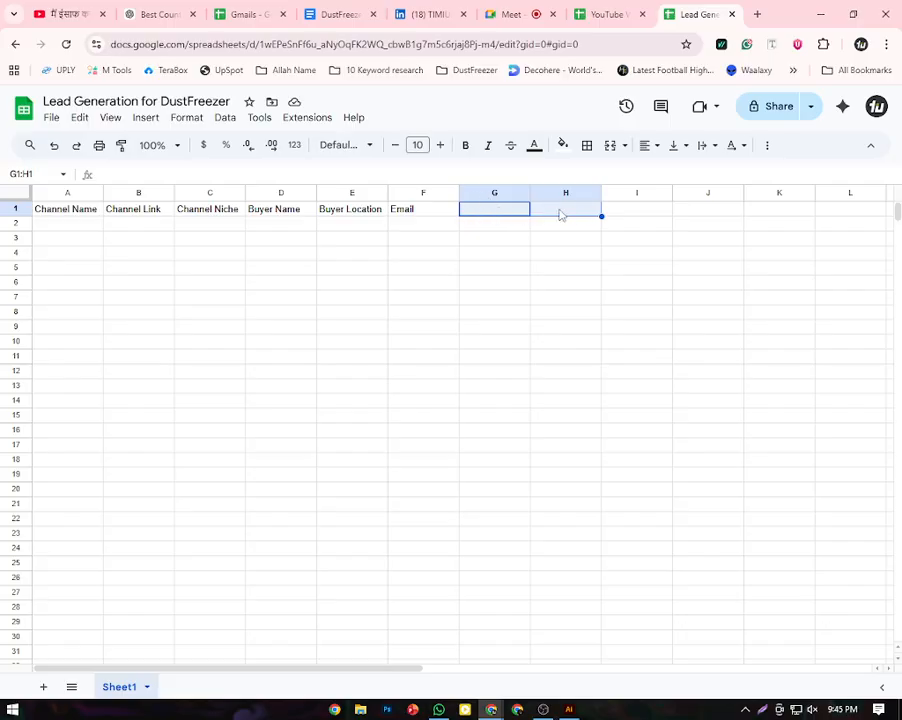
click(610, 146)
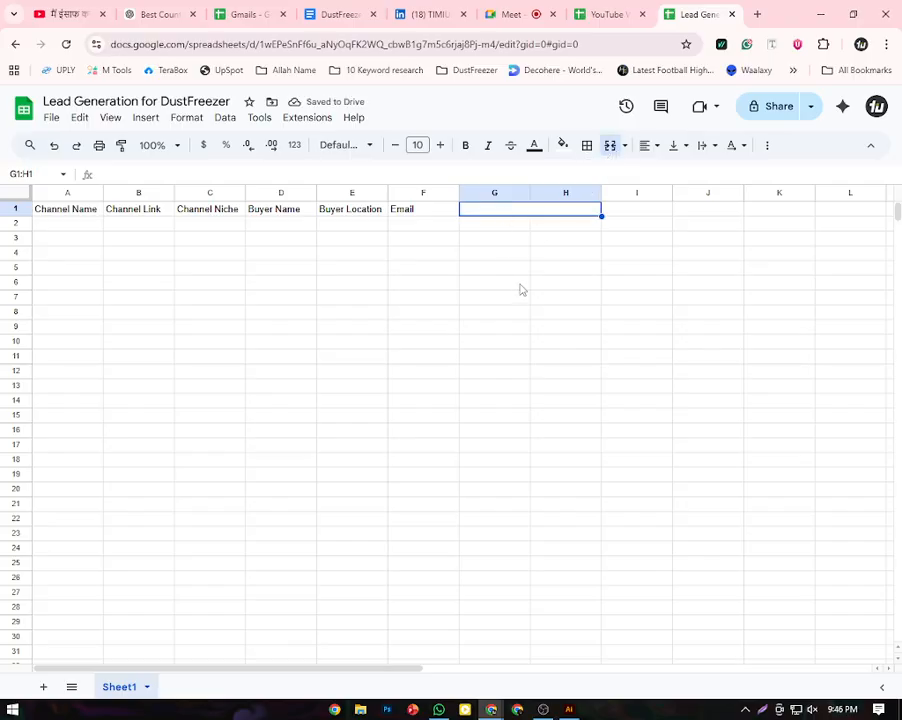
text(Facebook)
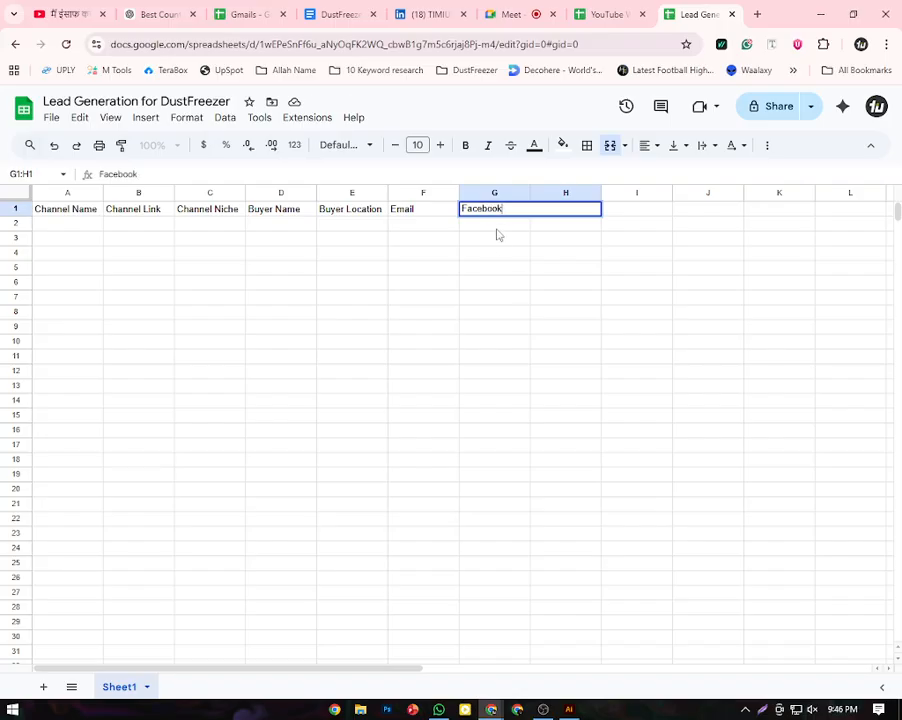
key(Return)
Enter the subheaders "Profile" in G2 and "Page" in H2 beneath the Facebook header
text(Profile)
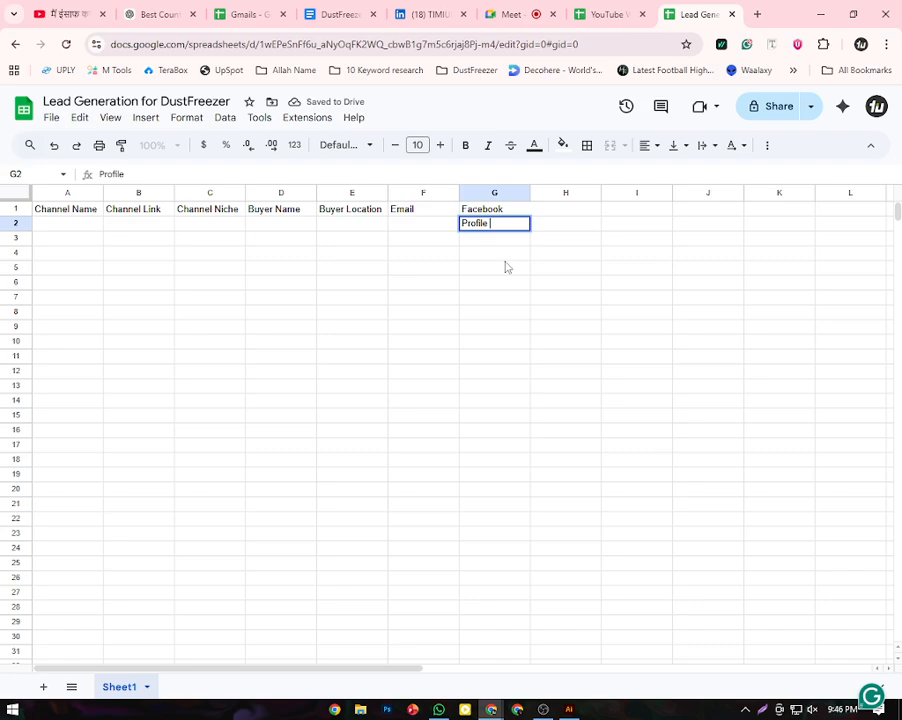
key(Tab)
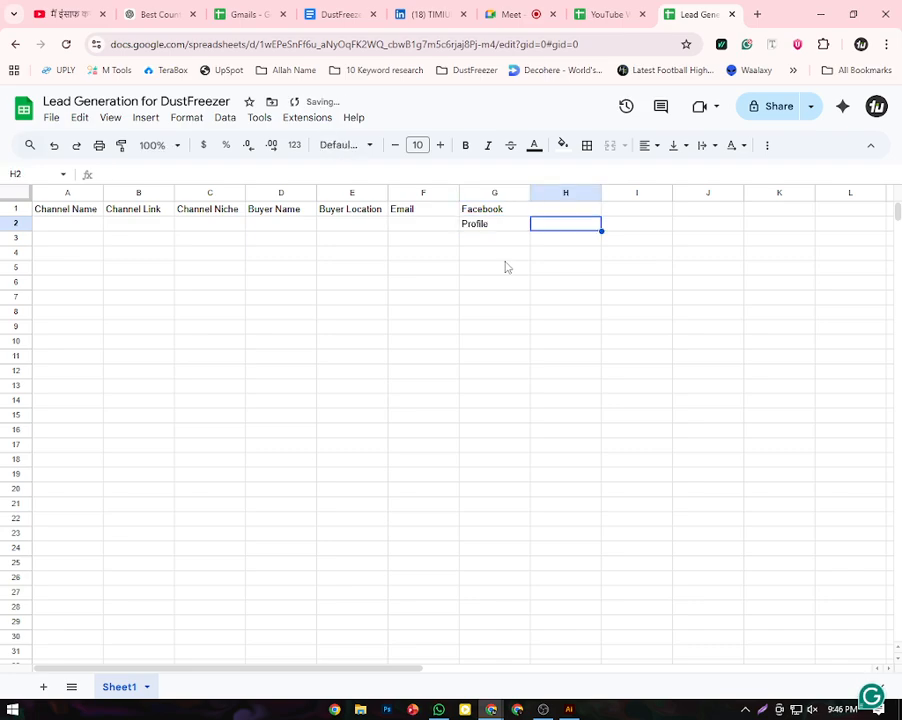
text(O)
key(BackSpace)
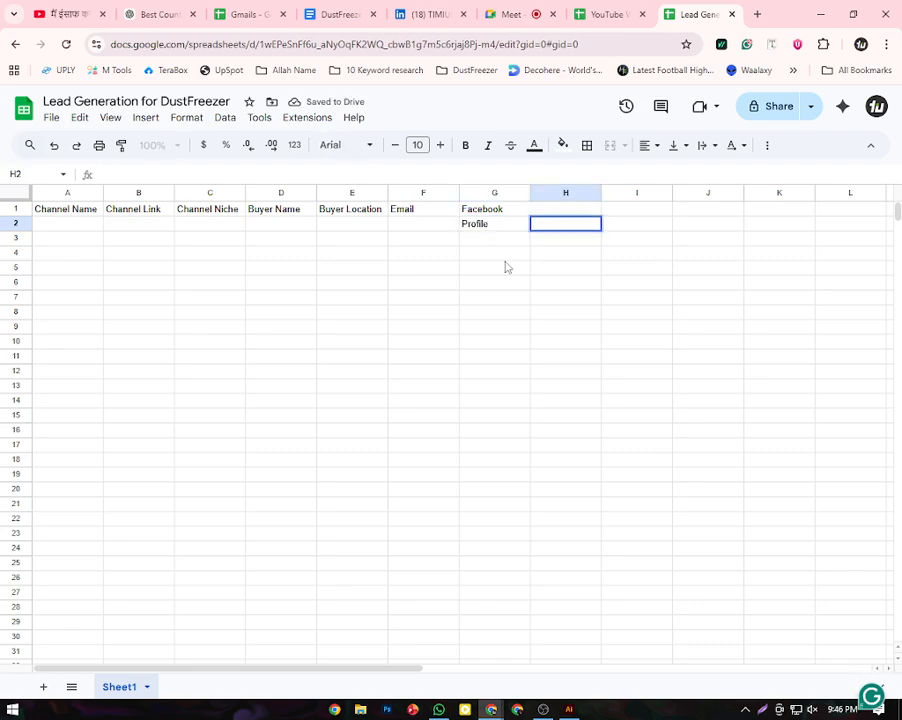
text(Page)
click(606, 212)
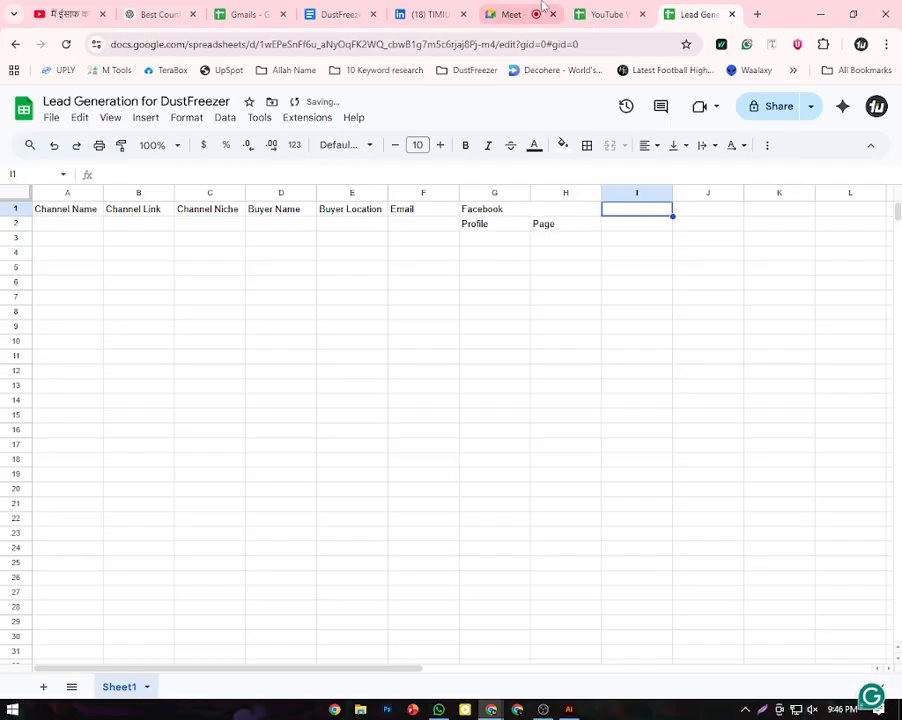
Consult the headers after Facebook in YouTube Work Buyer Finding and enter "Instagram" in I1 of Lead Generation for DustFreezer
click(603, 14)
click(678, 216)
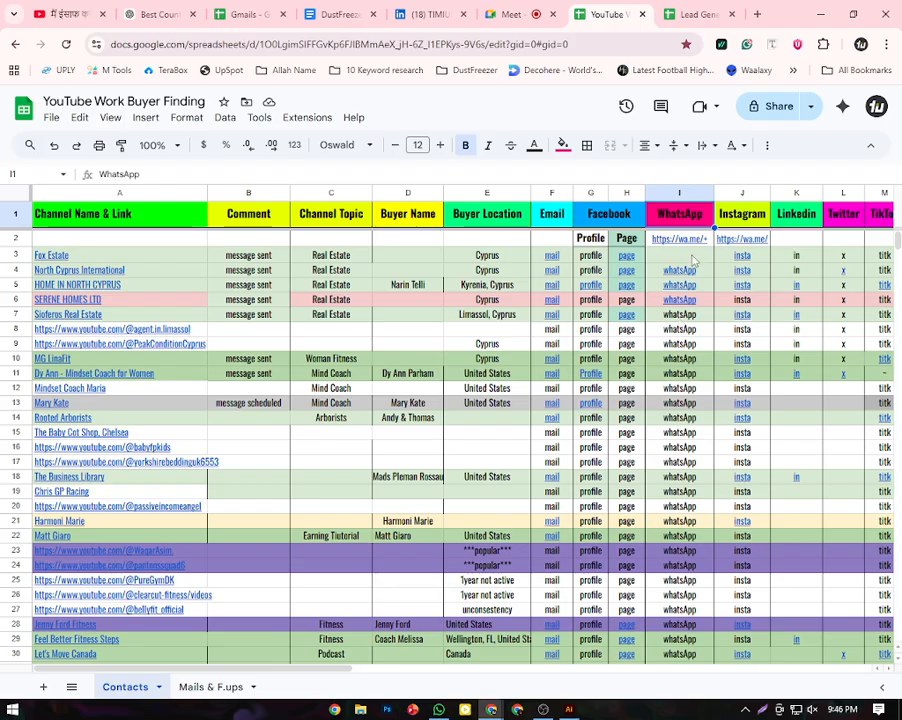
click(700, 14)
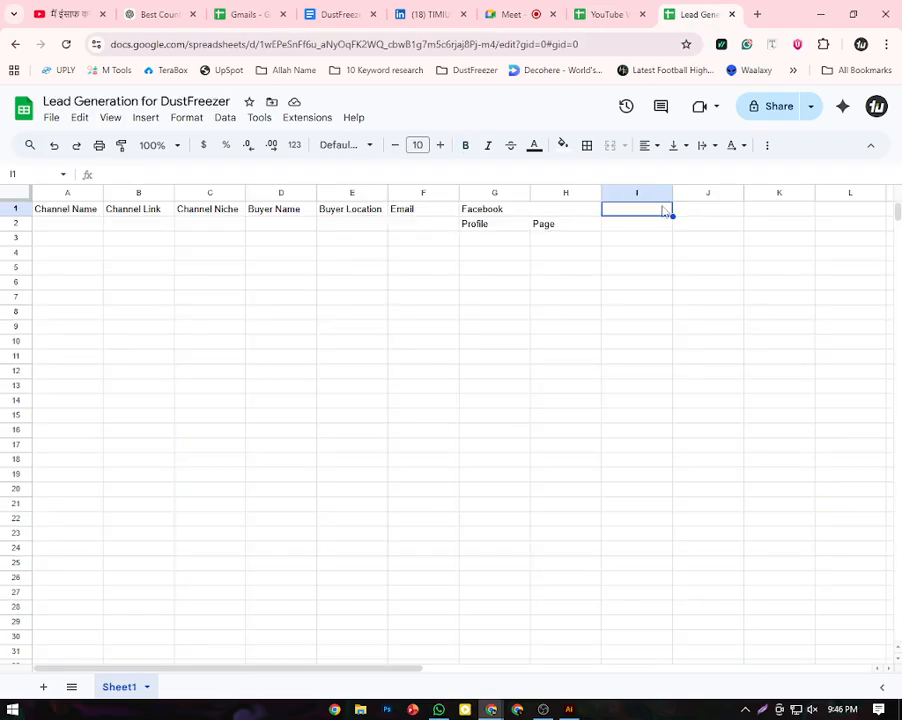
text(Ins)
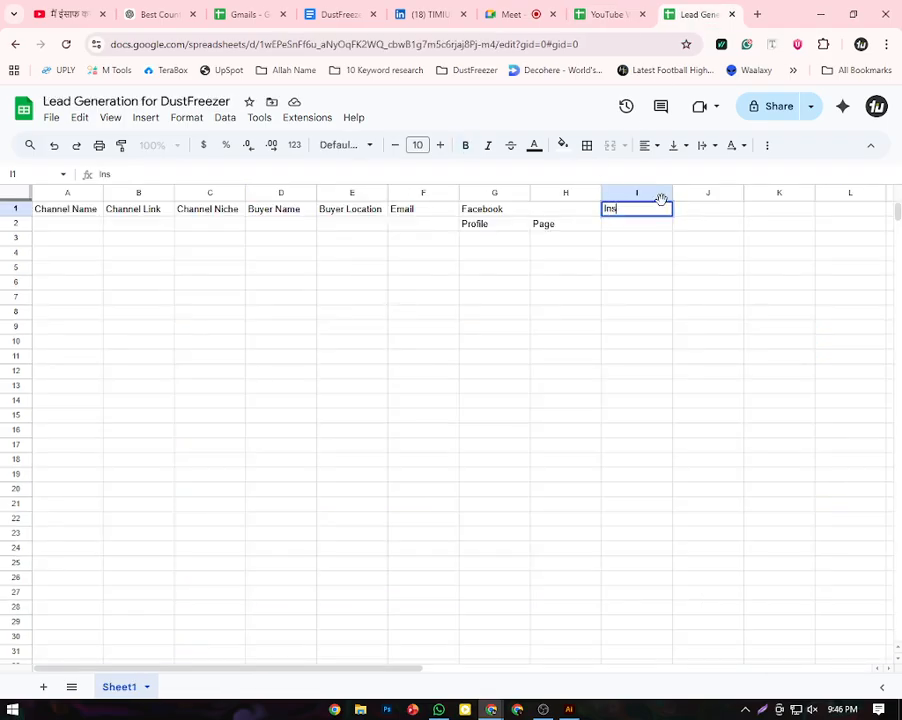
text(tagram)
key(Tab)
Consult the header after Instagram in YouTube Work Buyer Finding and enter "Linkedin" in J1 of Lead Generation for DustFreezer
click(607, 14)
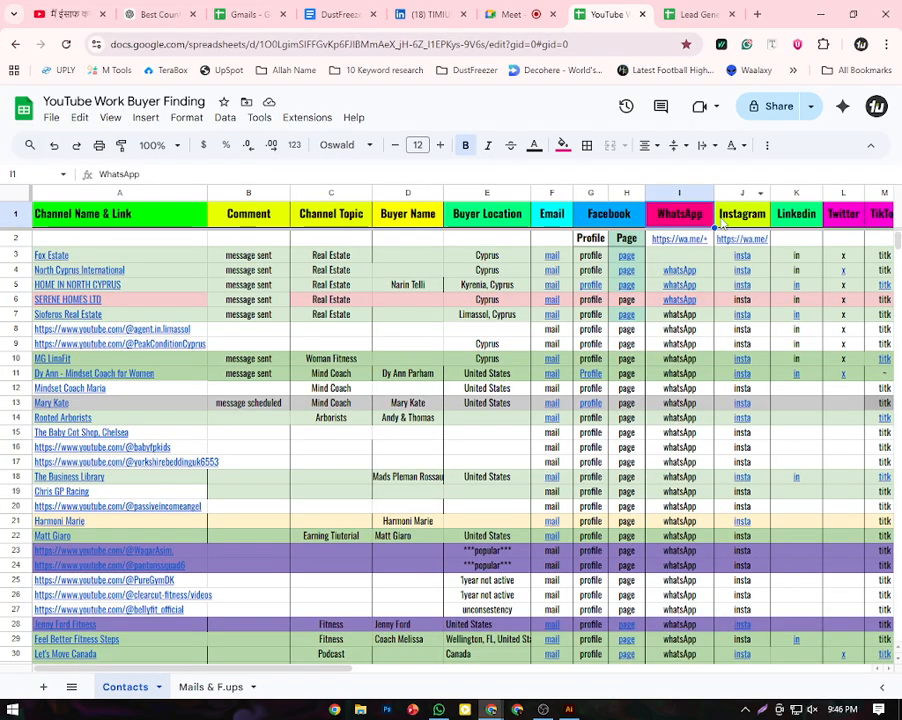
click(782, 220)
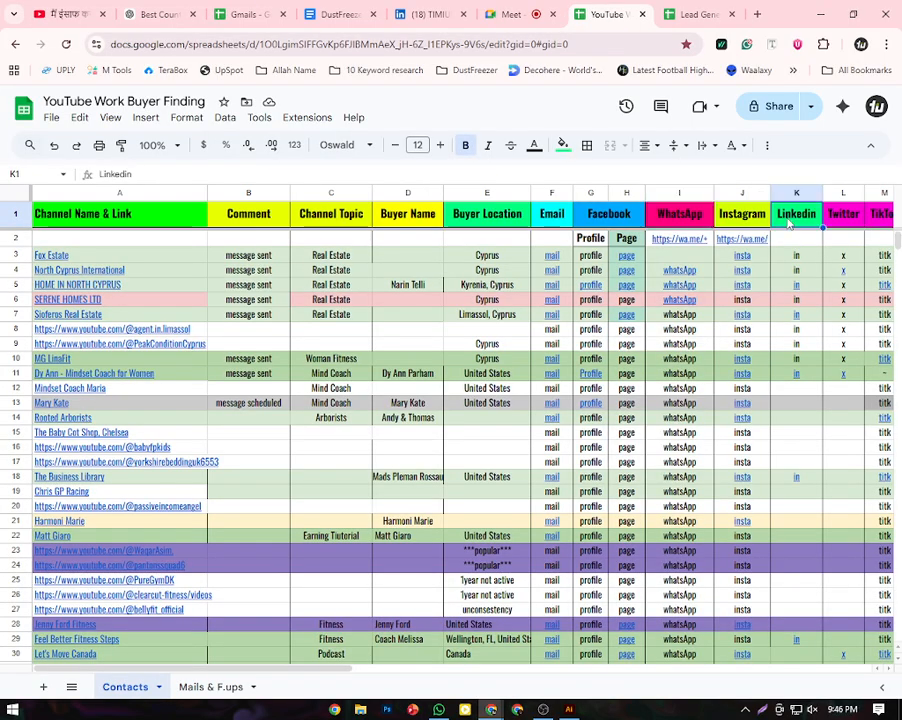
click(699, 13)
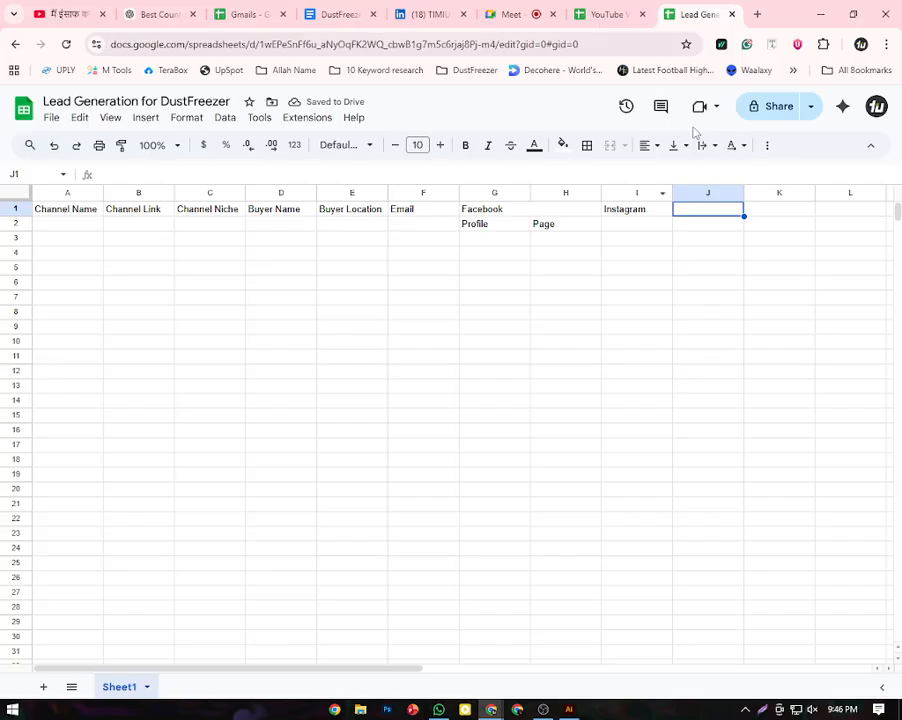
text(T)
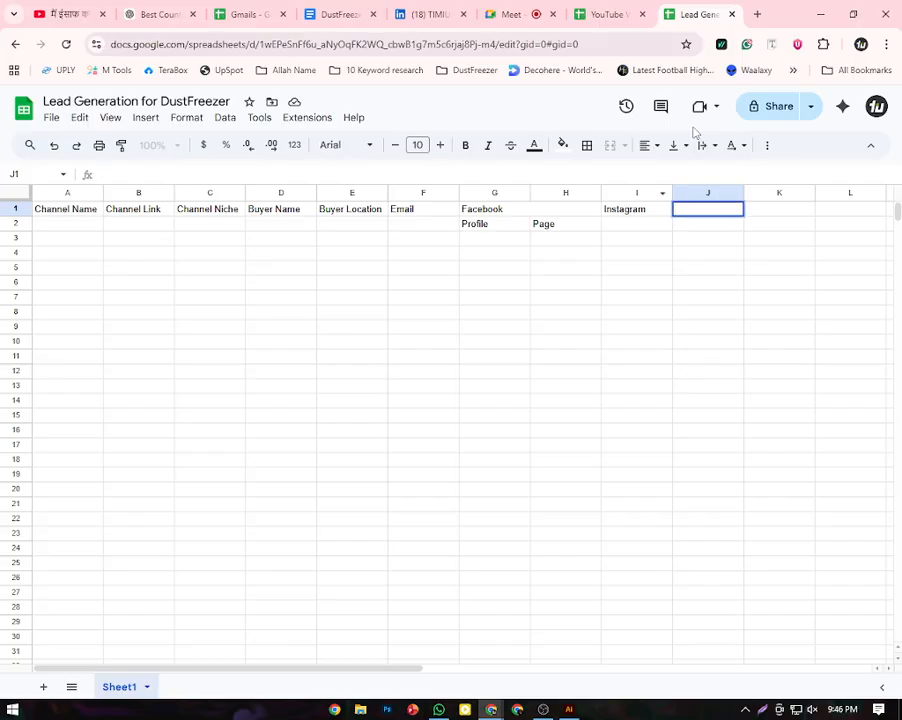
text(Linkedin)
key(Tab)
Enter "Twitter" as the header in cell K1
text(T)
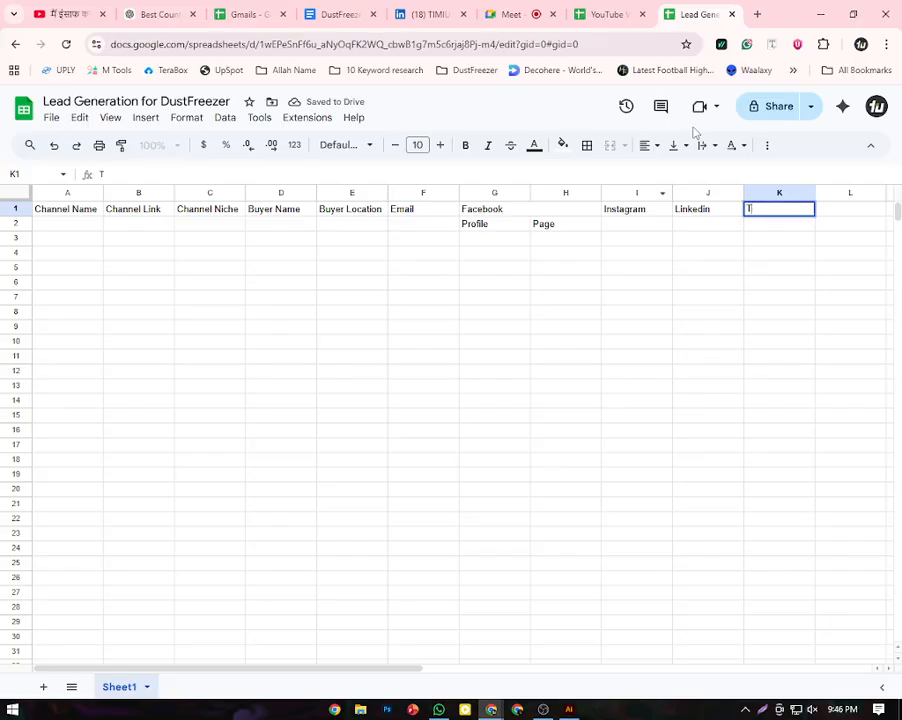
text(witter)
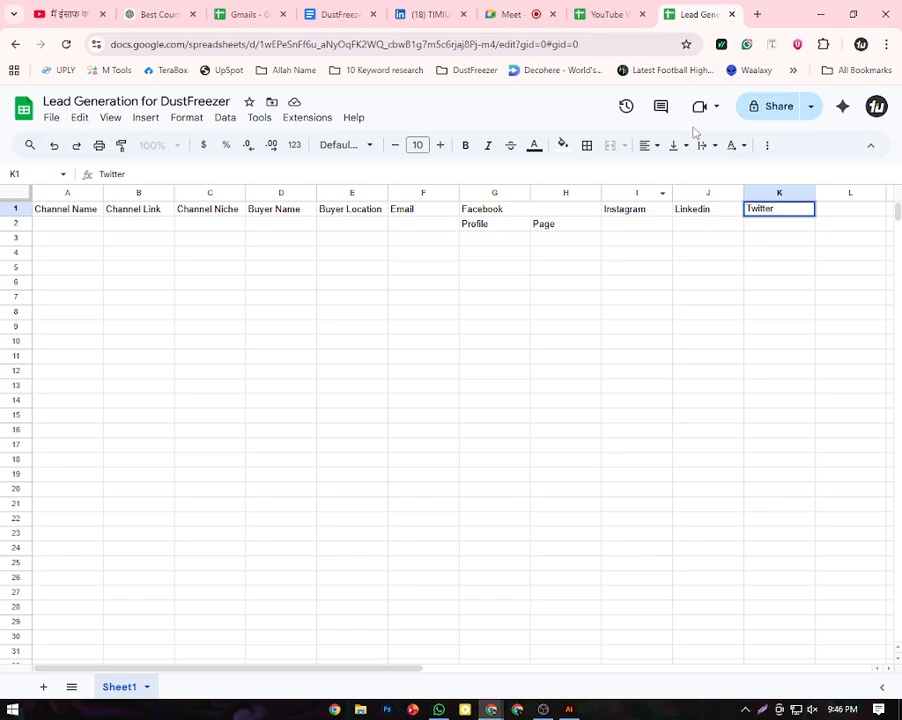
key(Tab)
Examine the remaining row 1 headers, from Twitter through SEO Score, in YouTube Work Buyer Finding
click(600, 12)
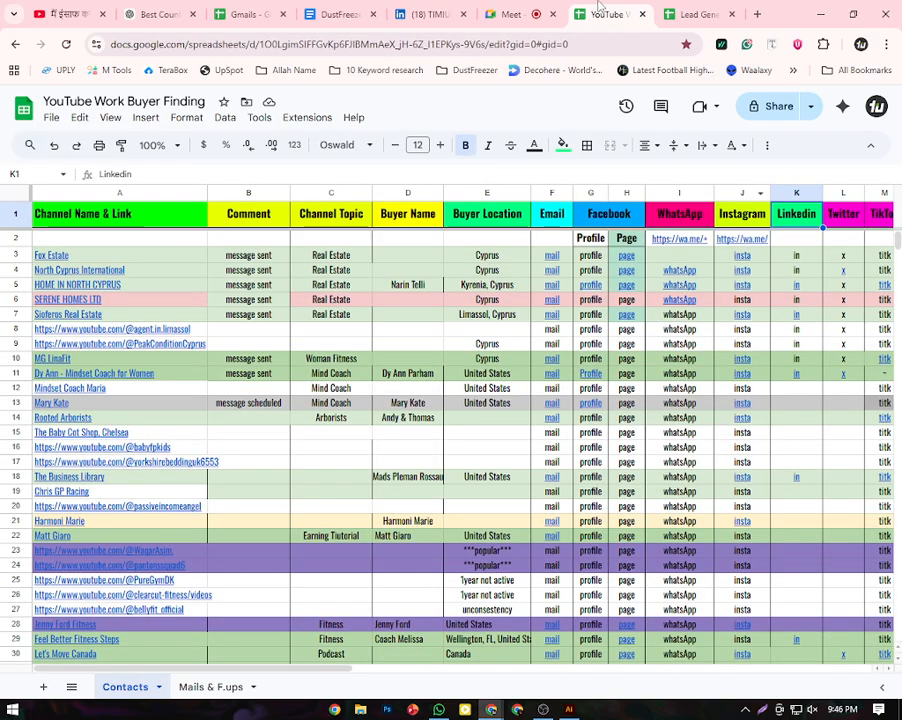
drag(335, 669, 555, 670)
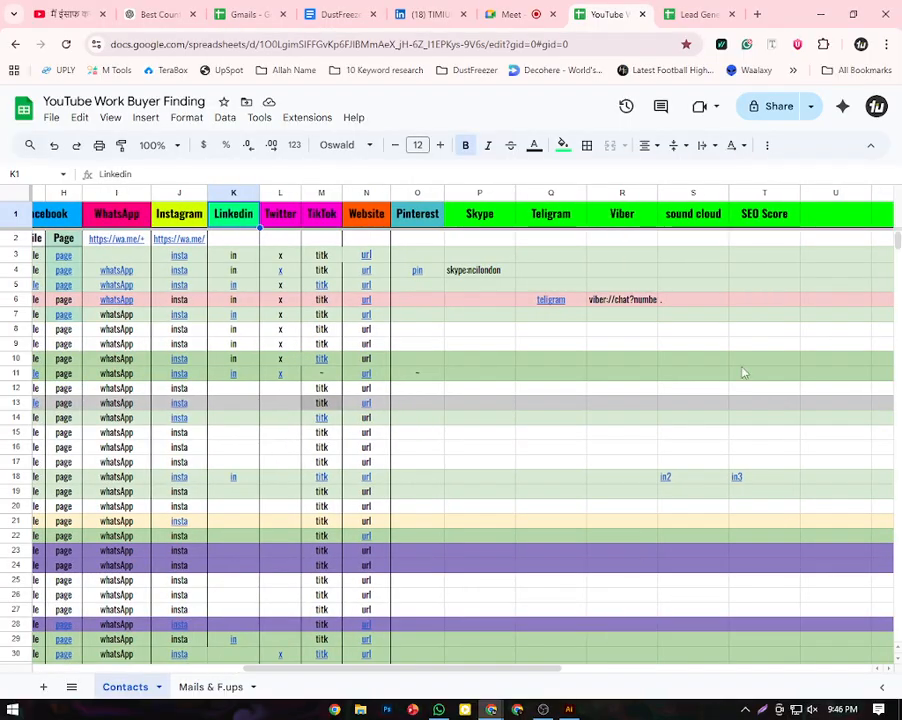
click(776, 214)
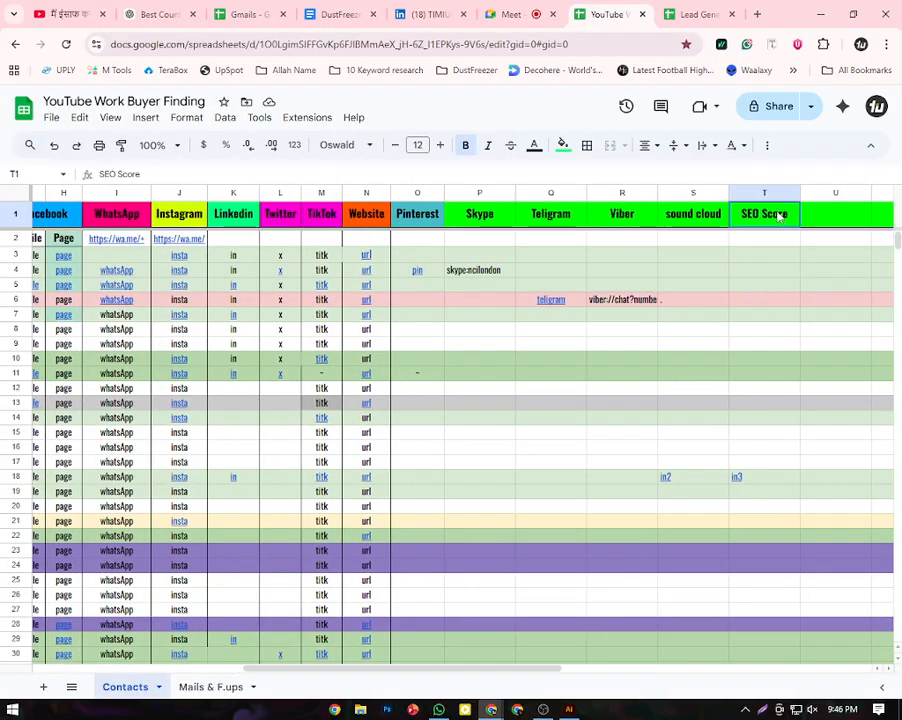
click(773, 275)
click(700, 220)
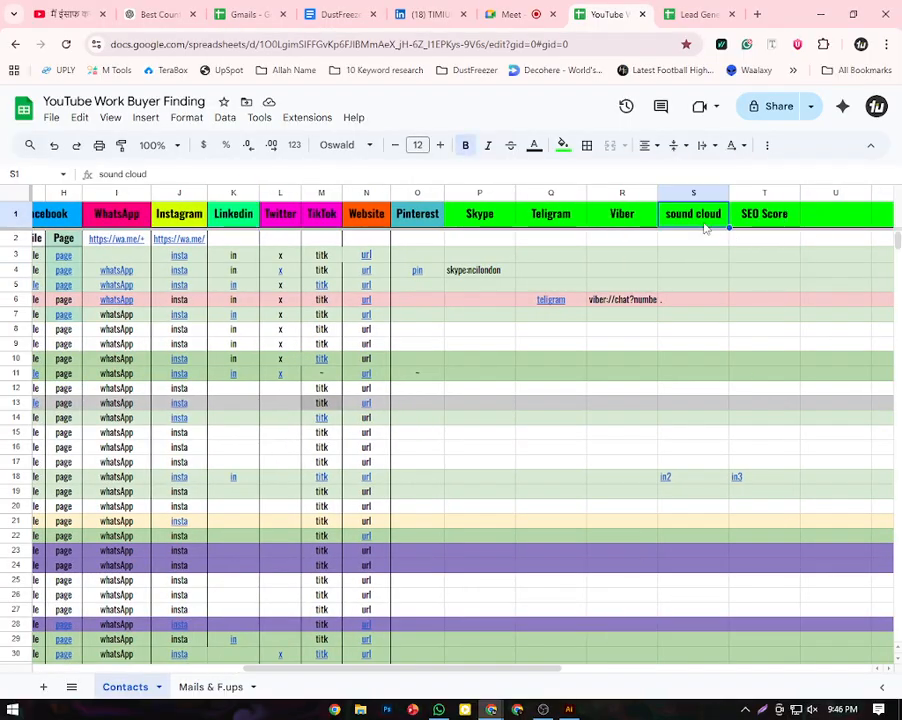
click(628, 225)
click(520, 226)
click(474, 226)
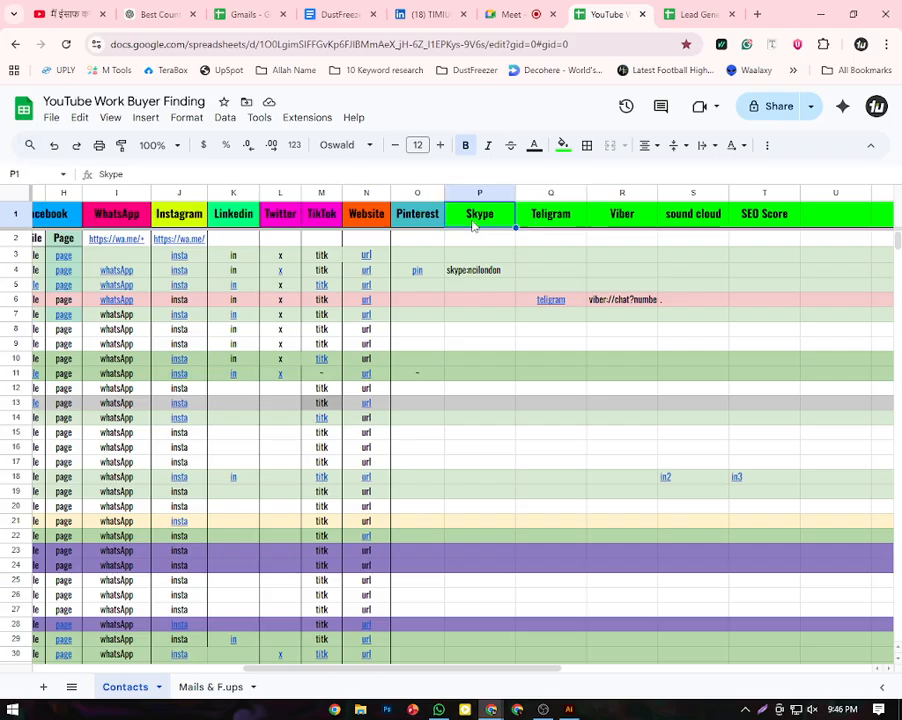
click(408, 222)
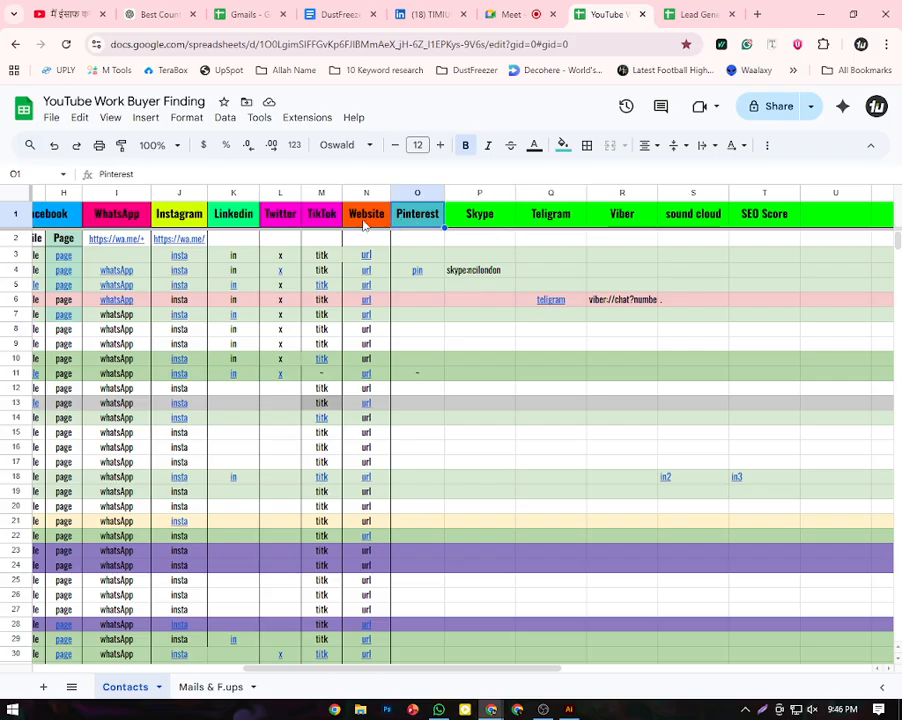
click(364, 225)
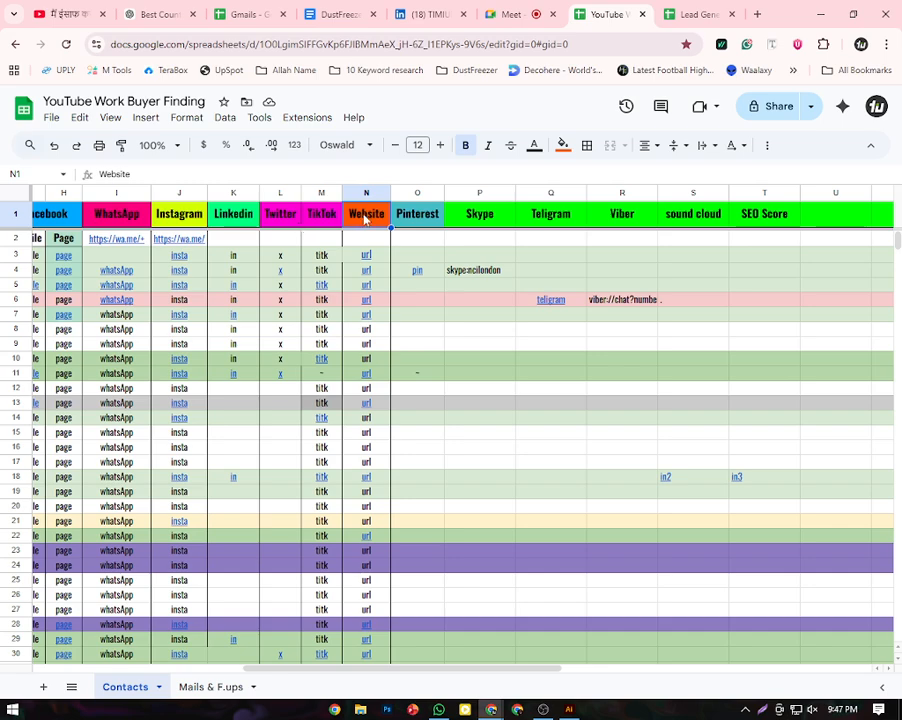
Return to Lead Generation for DustFreezer and enter "Pinterest" as the header in cell L1
click(700, 14)
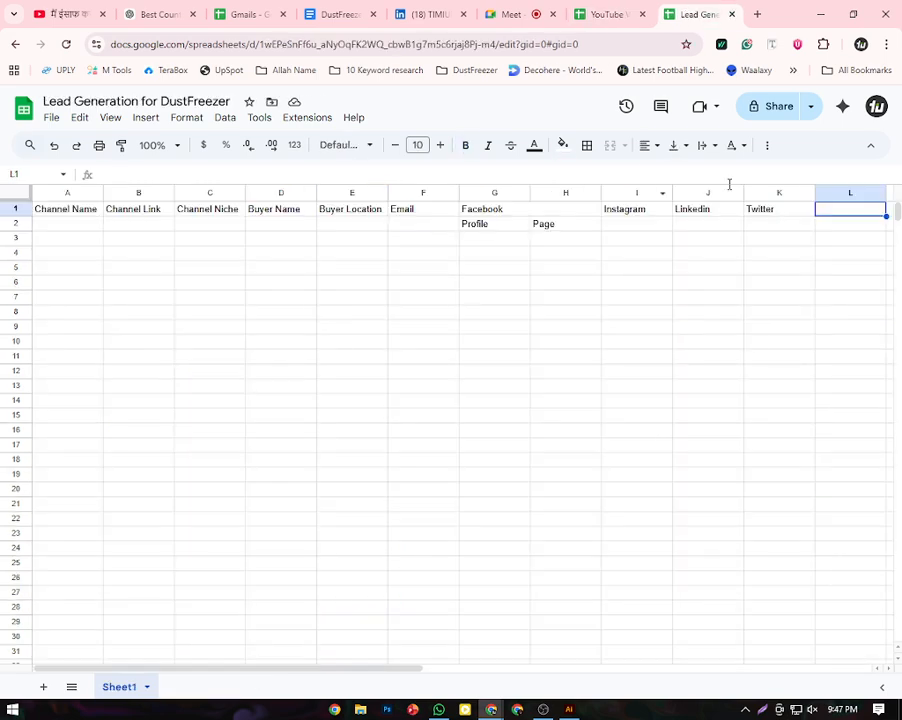
text(Pin)
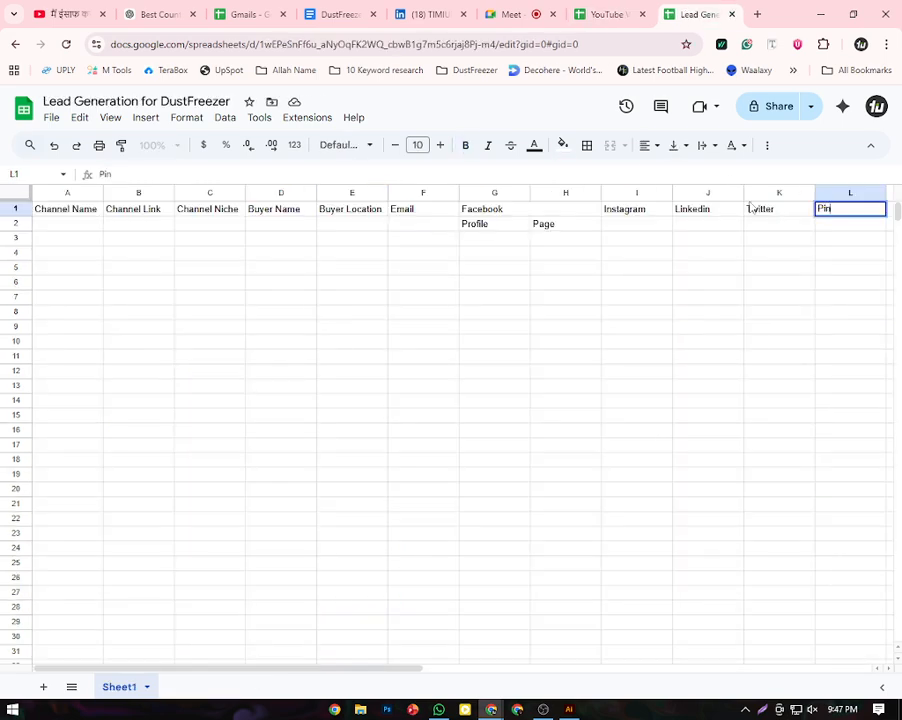
text(tes)
text(rest)
key(Tab)
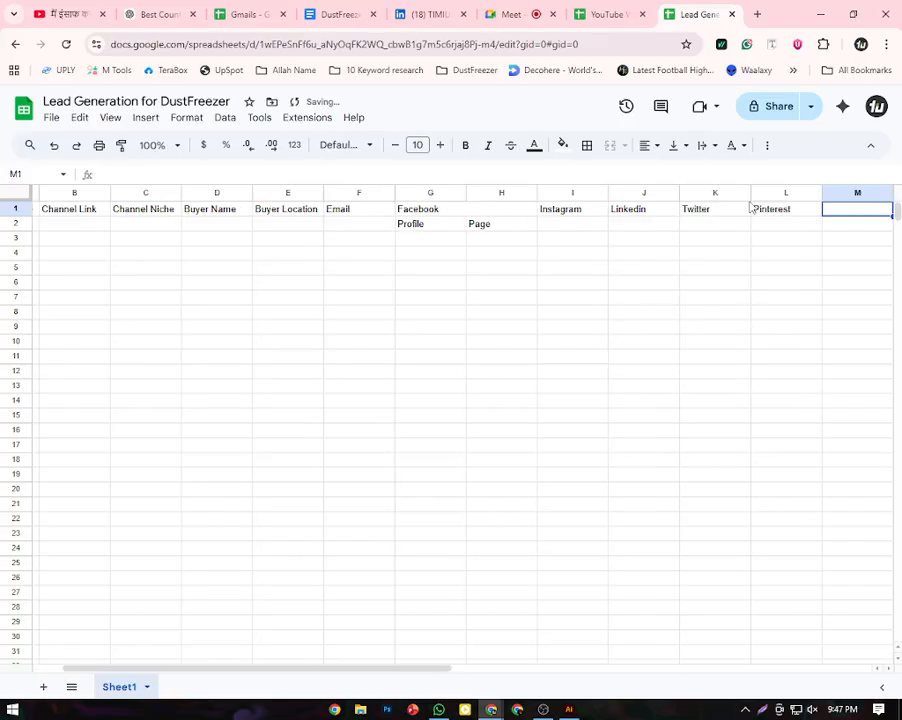
Enter "Website URL" as the header in cell M1
text(Website)
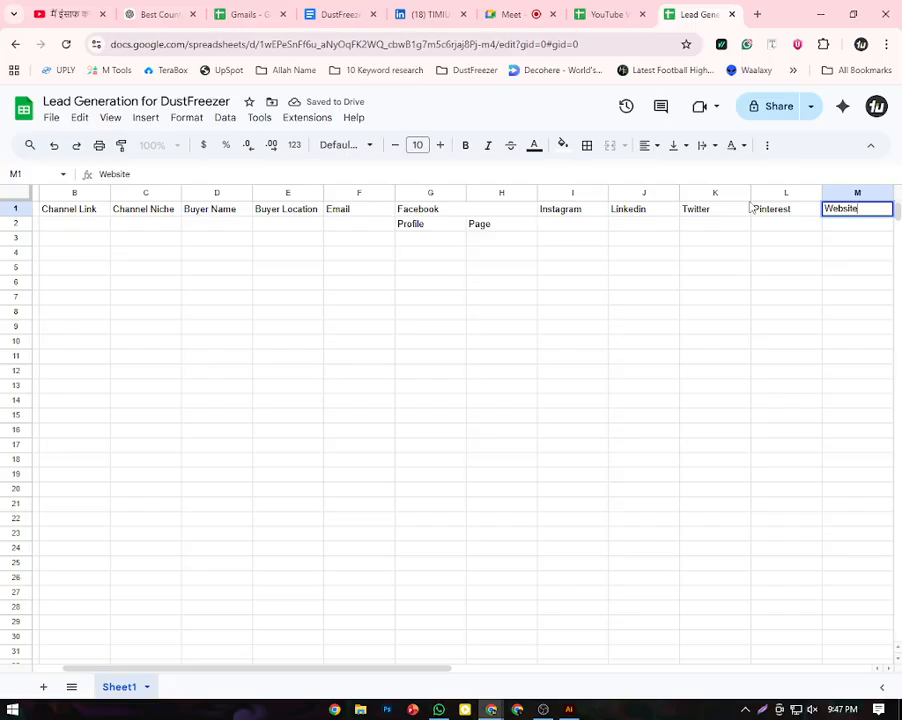
text( UE)
text(RL)
key(Tab)
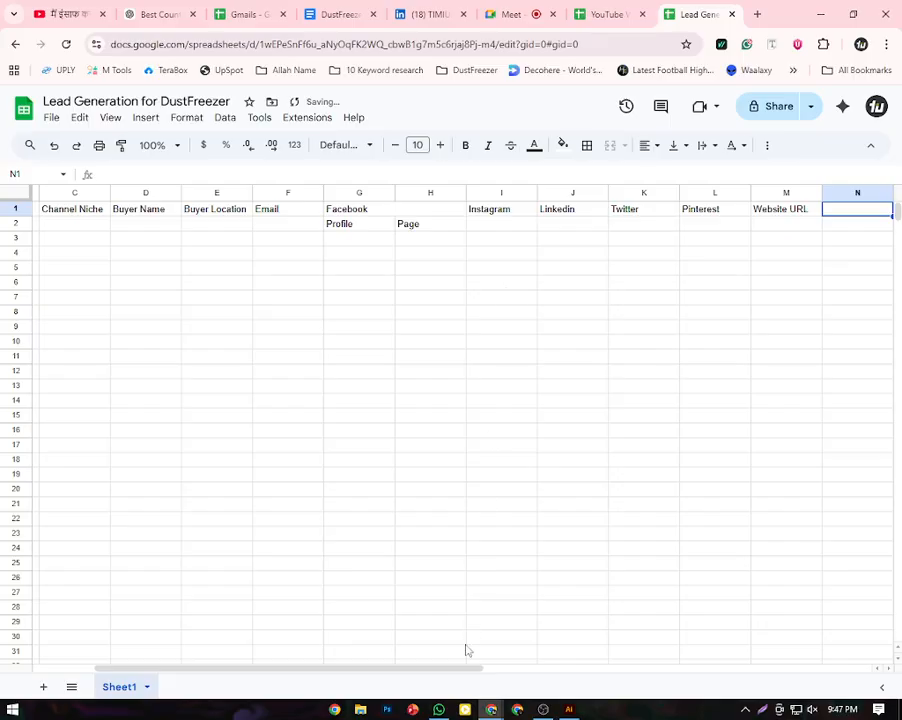
Make the header range A1:M2 bold and set its font size to 12
drag(448, 673, 256, 682)
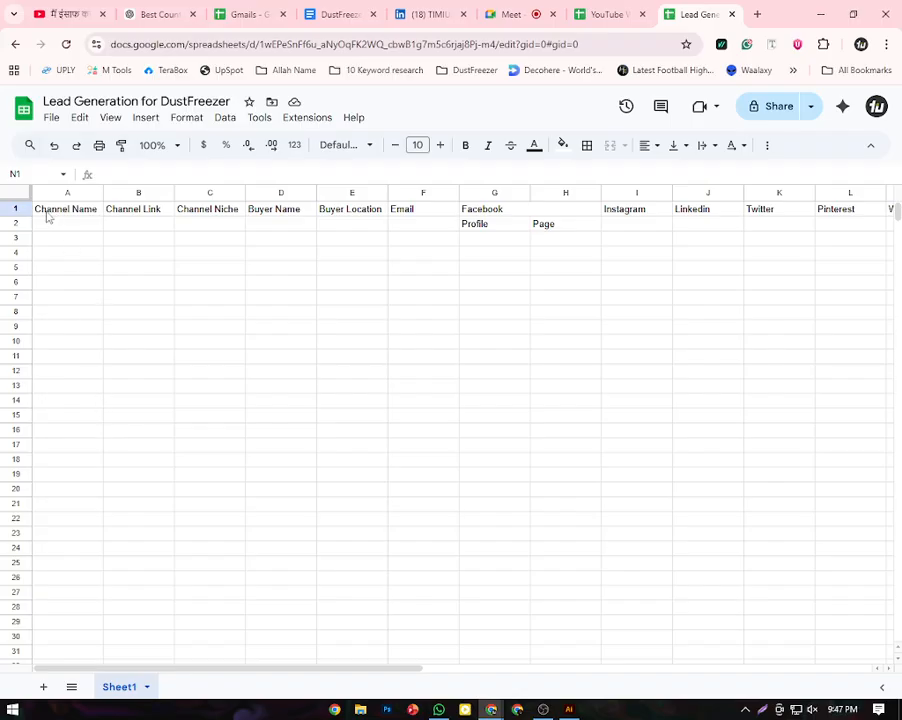
drag(47, 214, 661, 228)
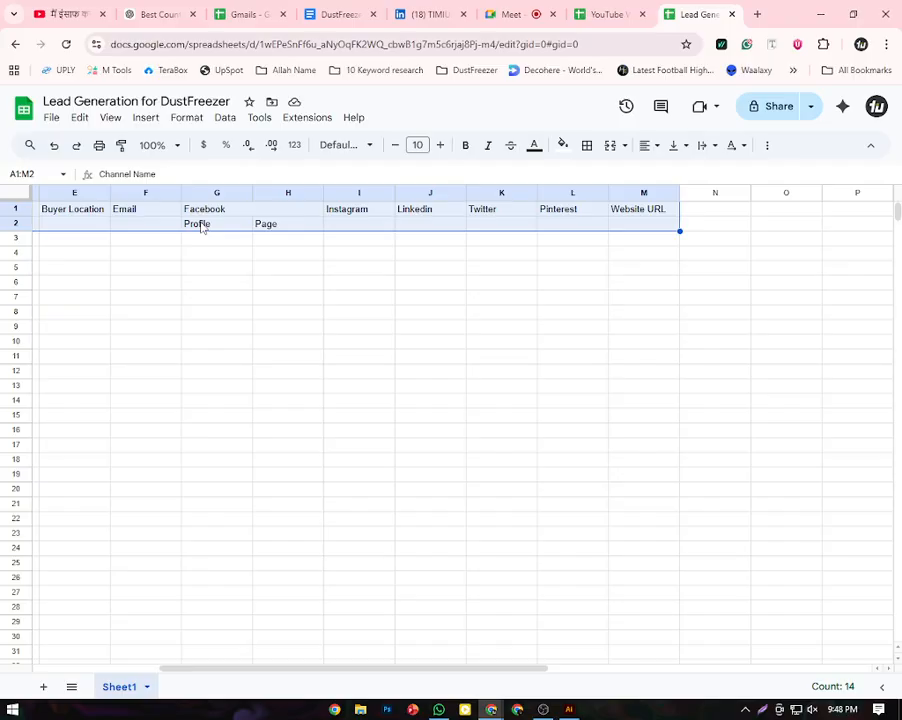
click(461, 147)
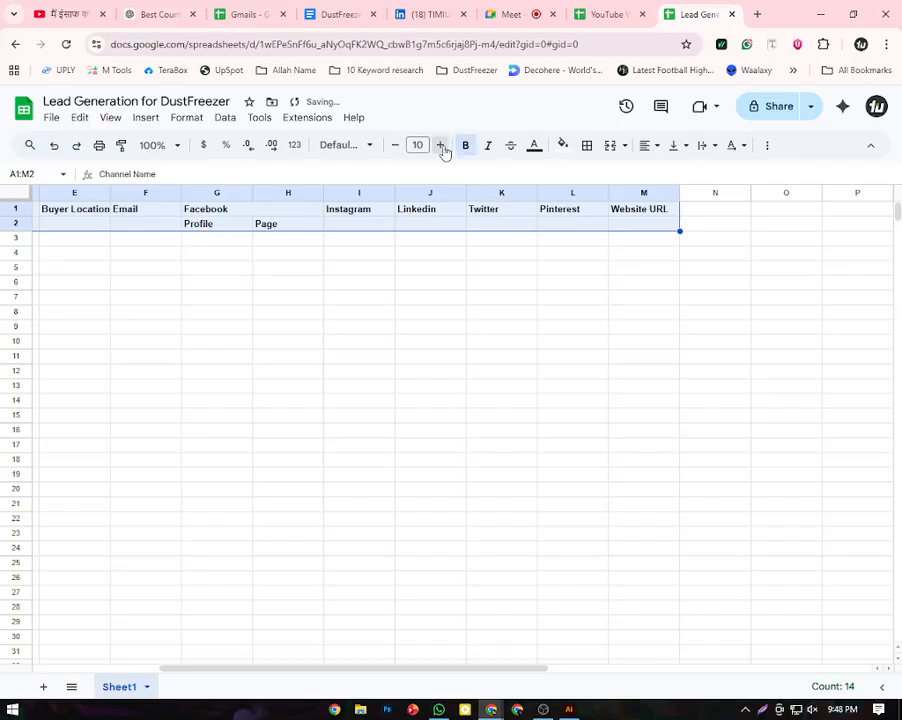
double_click(442, 147)
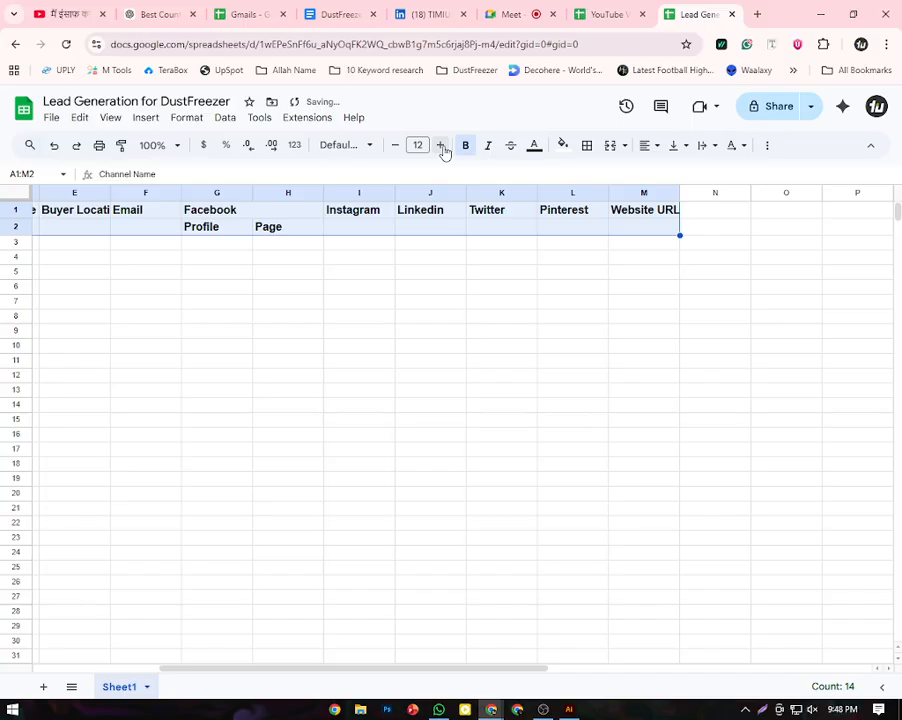
click(442, 147)
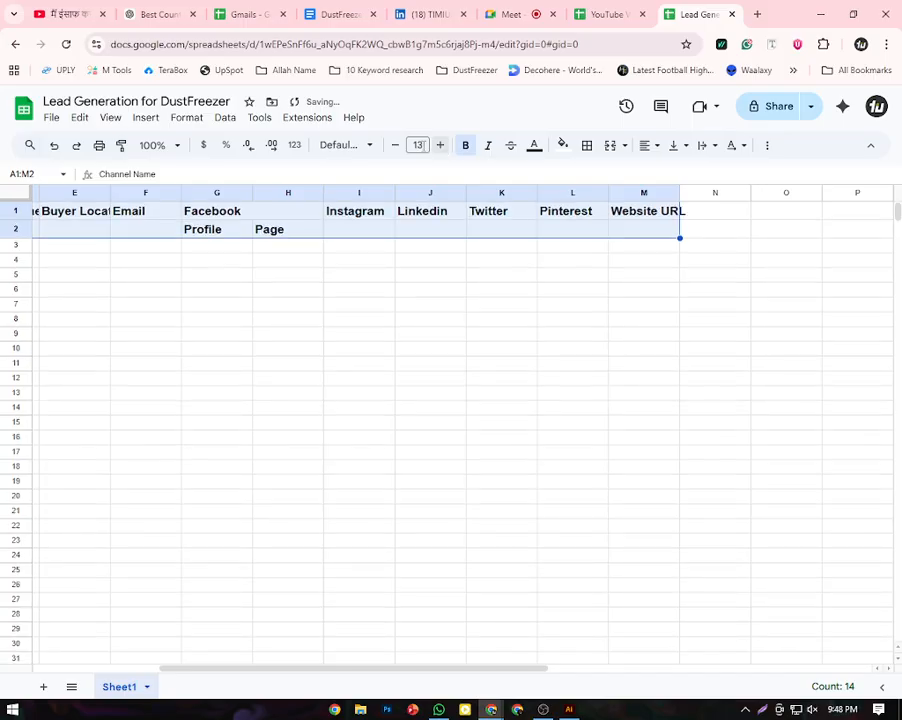
click(396, 147)
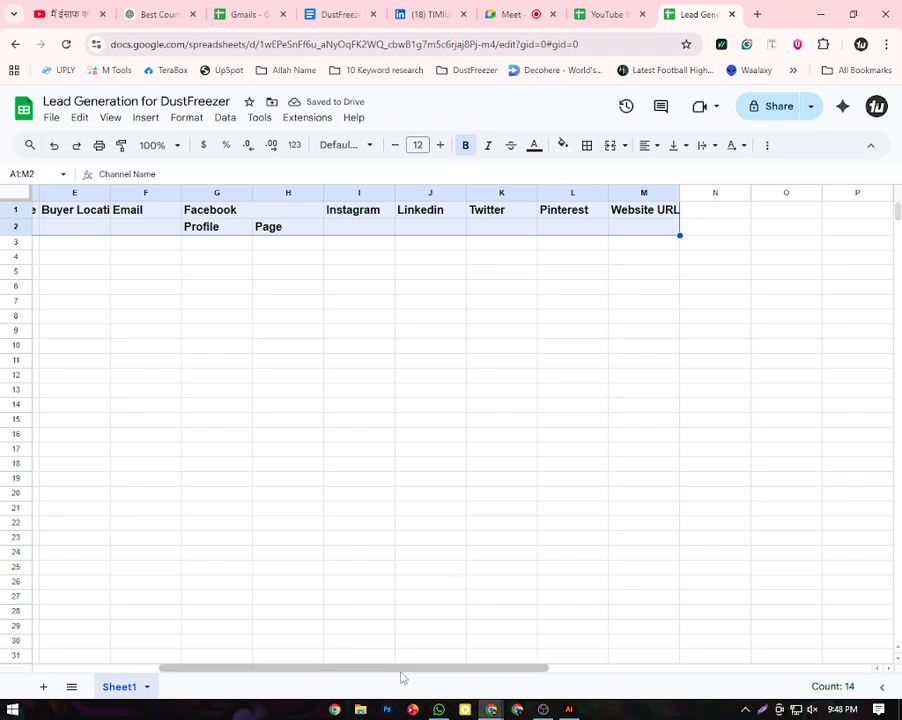
drag(403, 672, 183, 678)
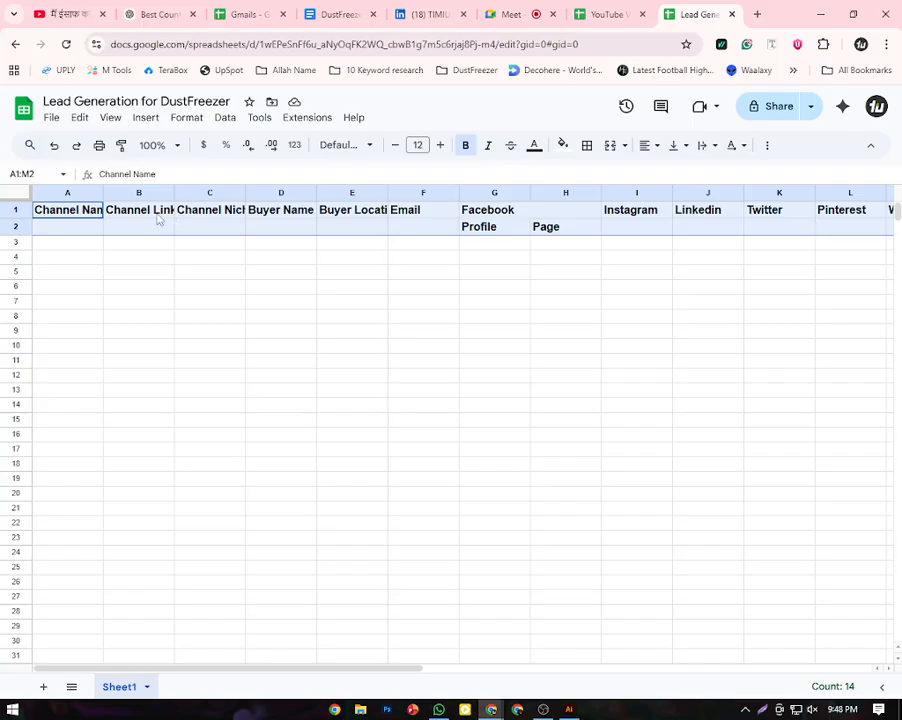
right_click(75, 232)
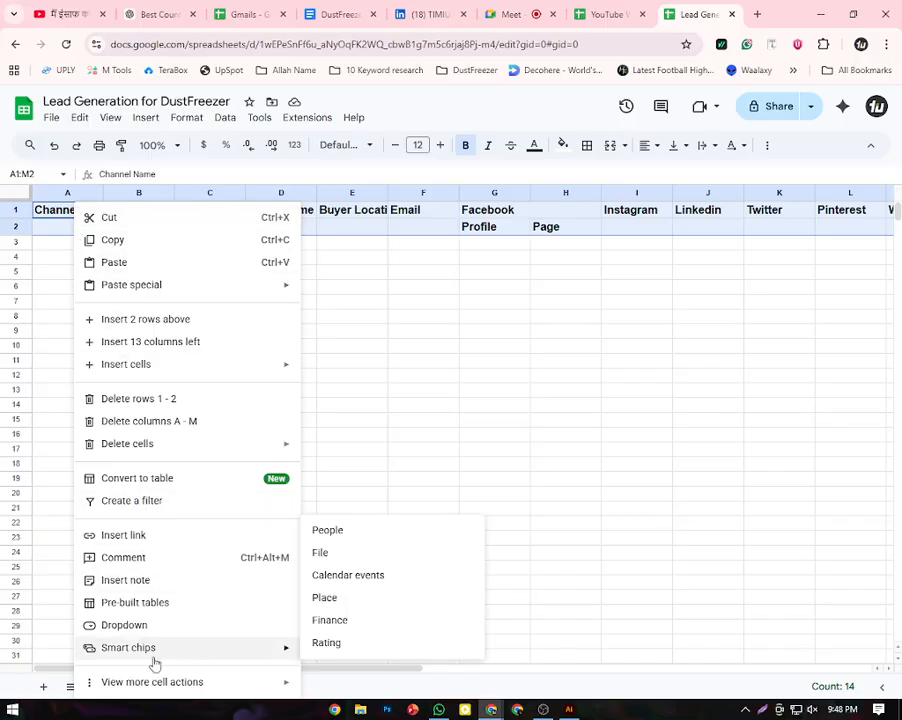
mouse_move(141, 681)
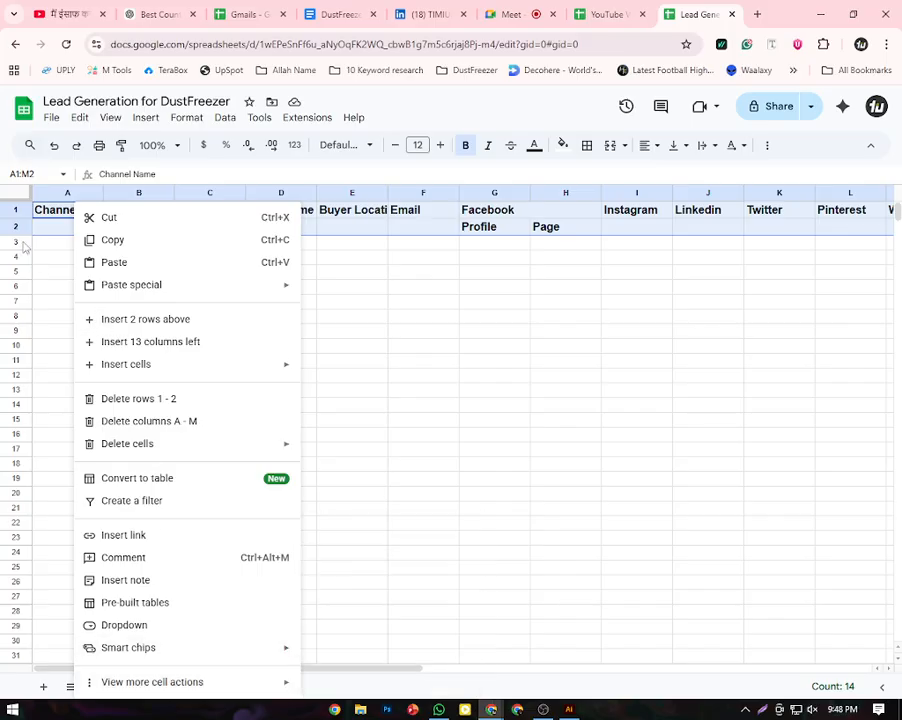
right_click(20, 228)
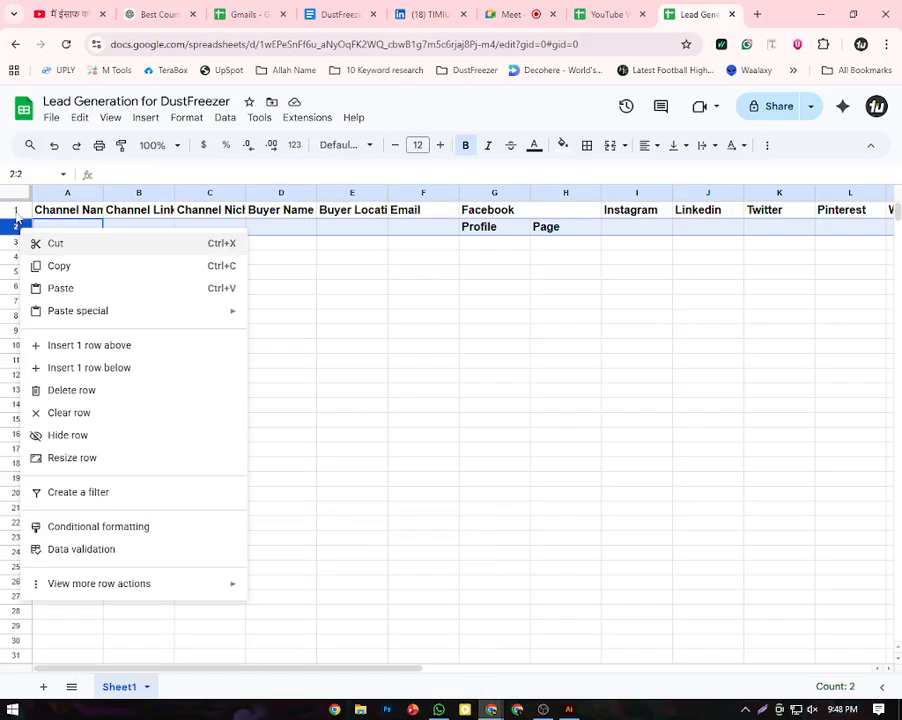
right_click(15, 210)
click(302, 292)
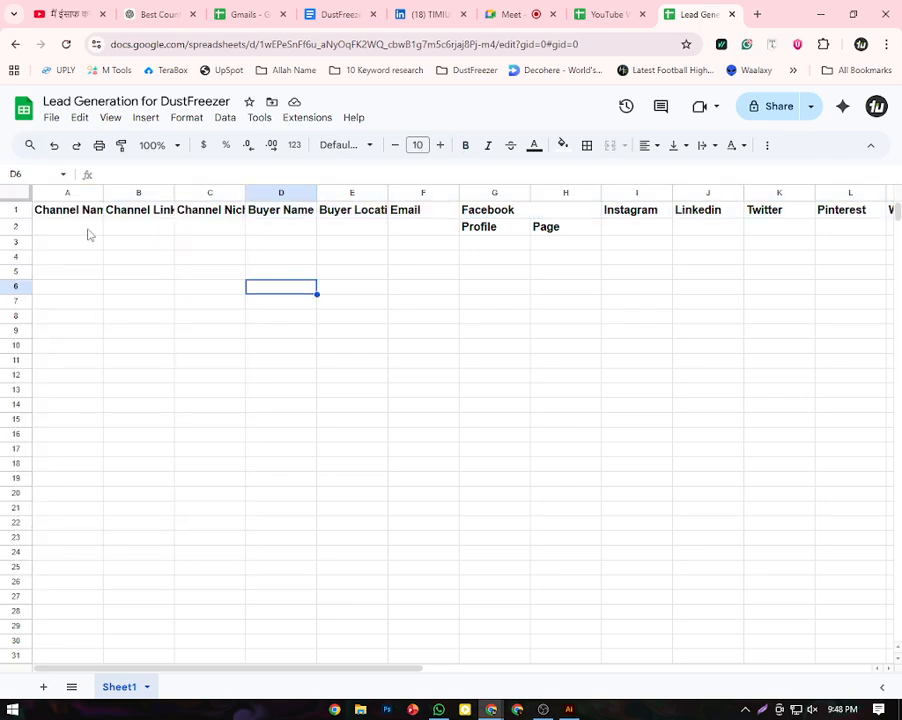
Freeze the two header rows, up to row 2, so they stay in place while scrolling
drag(15, 210, 15, 226)
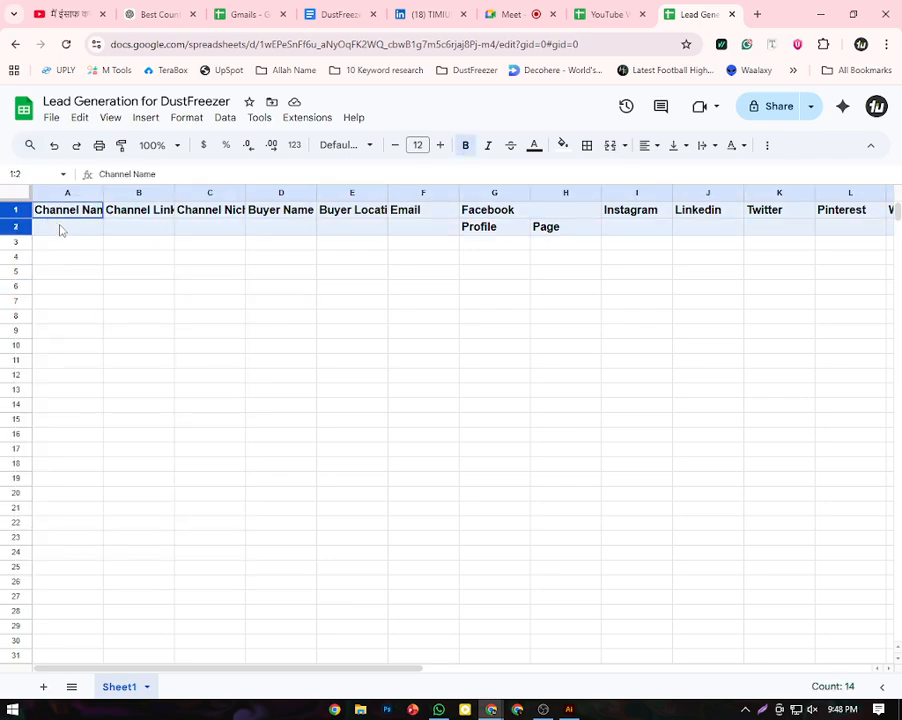
right_click(5, 216)
mouse_move(110, 572)
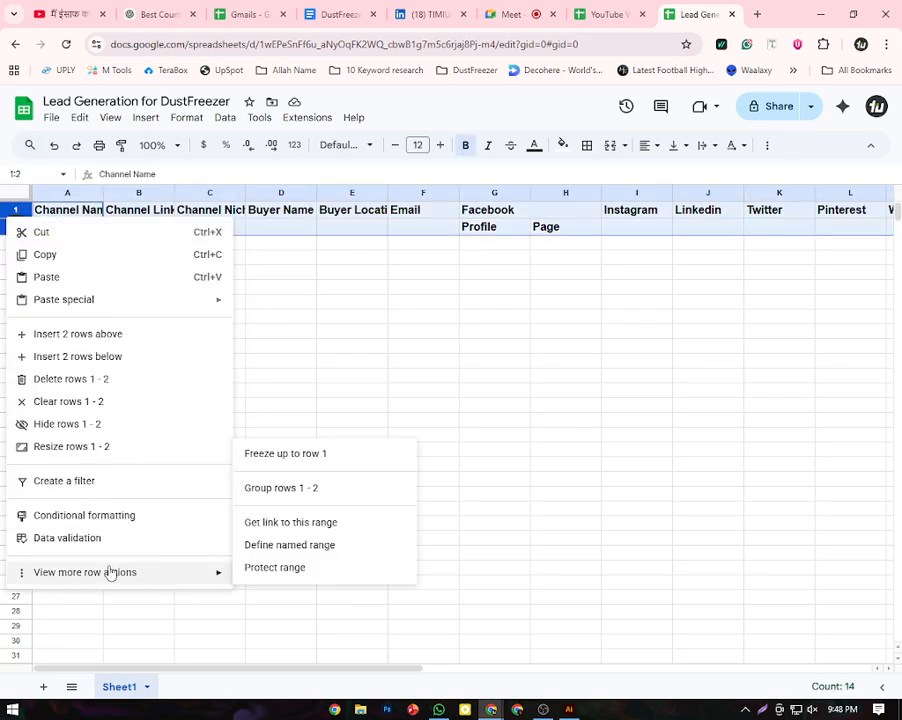
click(305, 455)
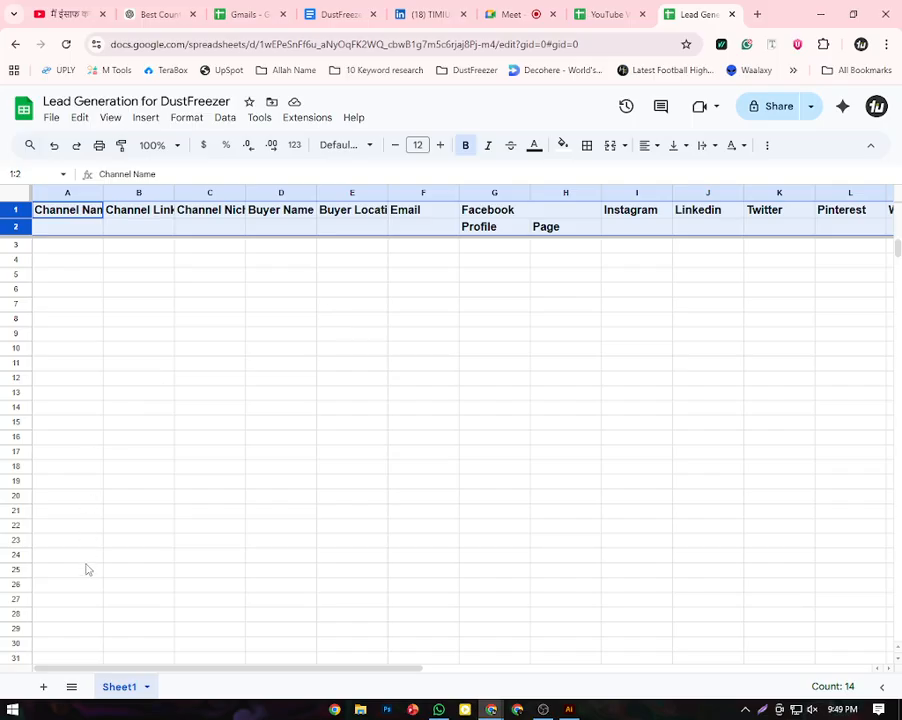
Look through the lower rows to check the frozen headers against the cells beneath them
scroll(212, 432, down, 20)
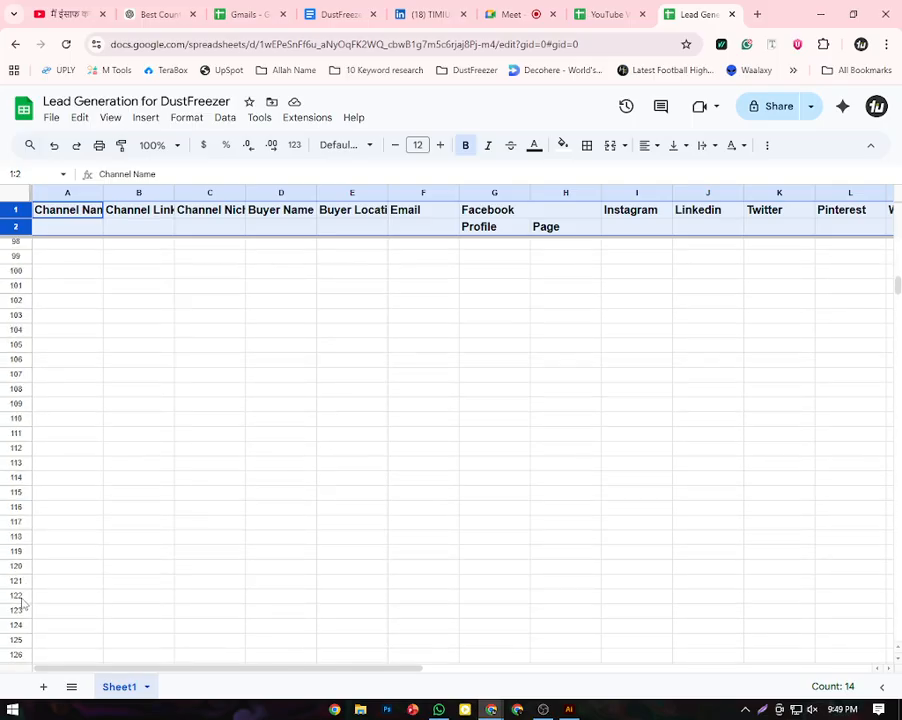
click(16, 596)
scroll(35, 535, down, 4)
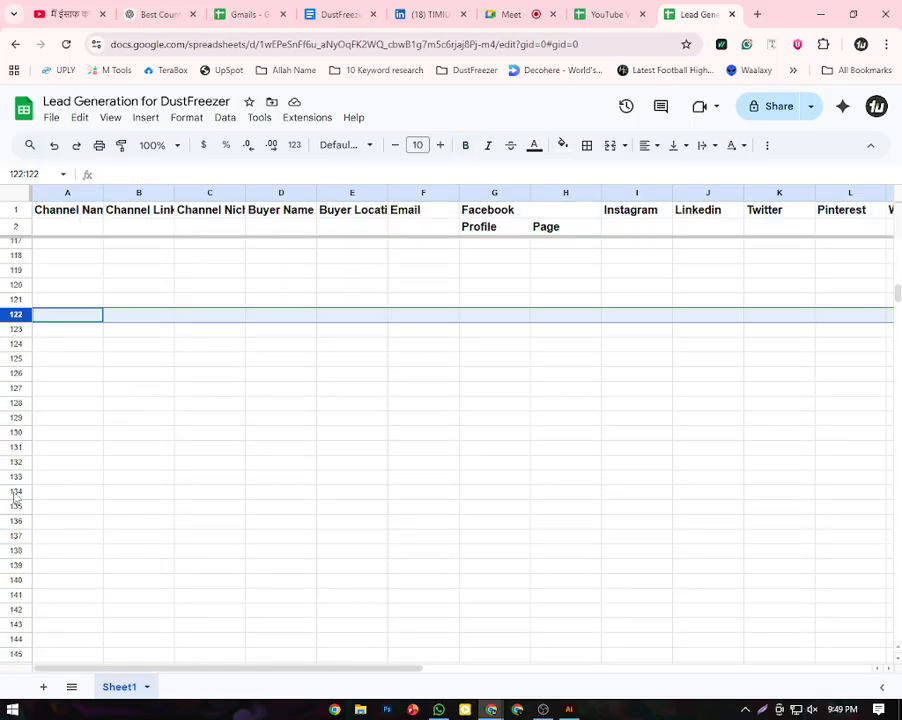
click(16, 494)
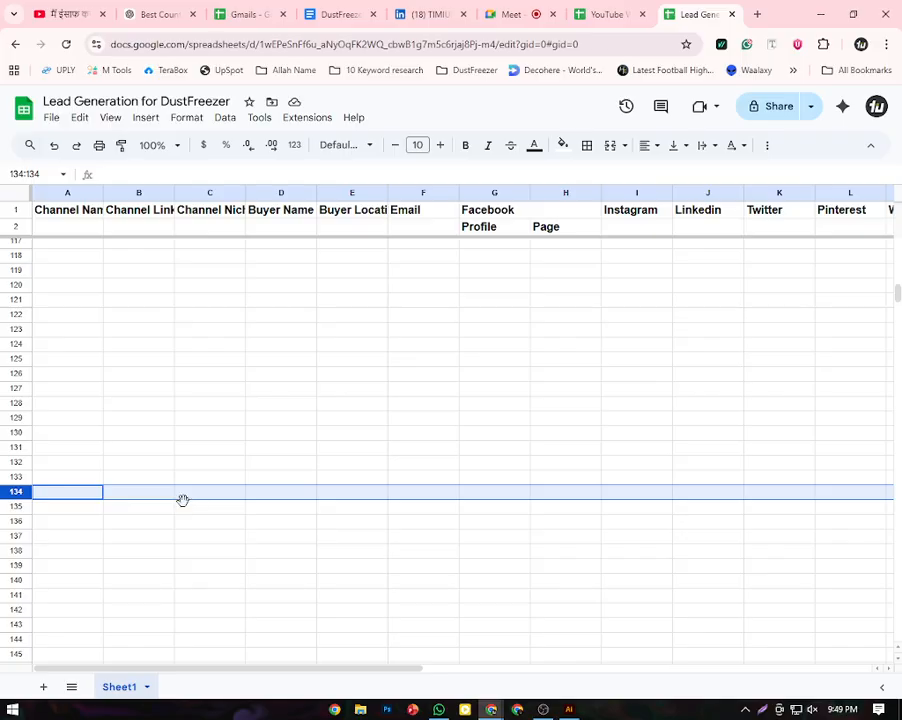
drag(630, 246, 642, 400)
click(641, 394)
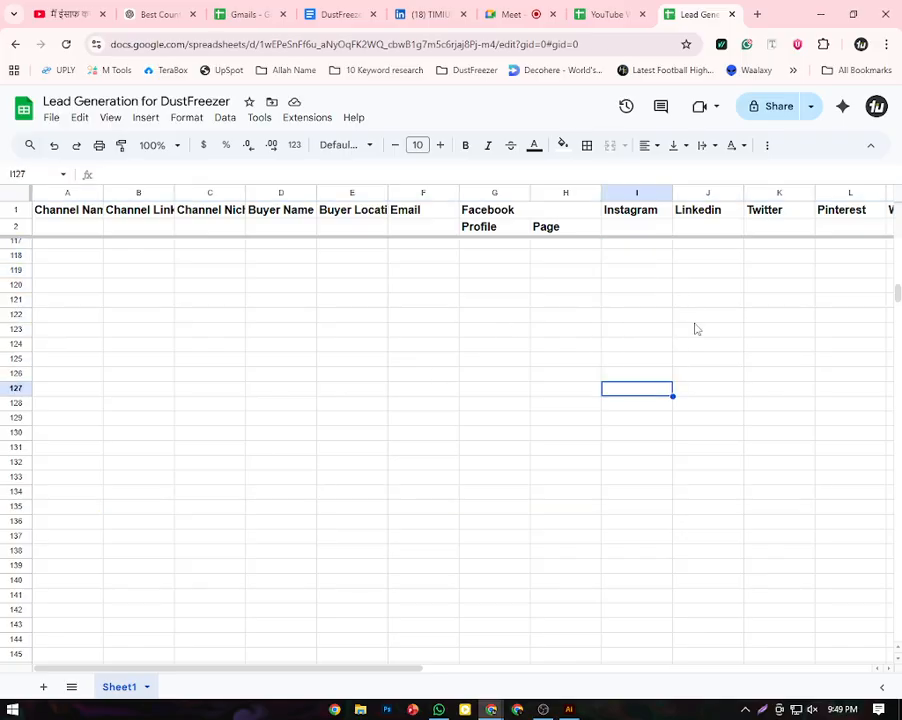
drag(703, 262, 710, 374)
click(716, 377)
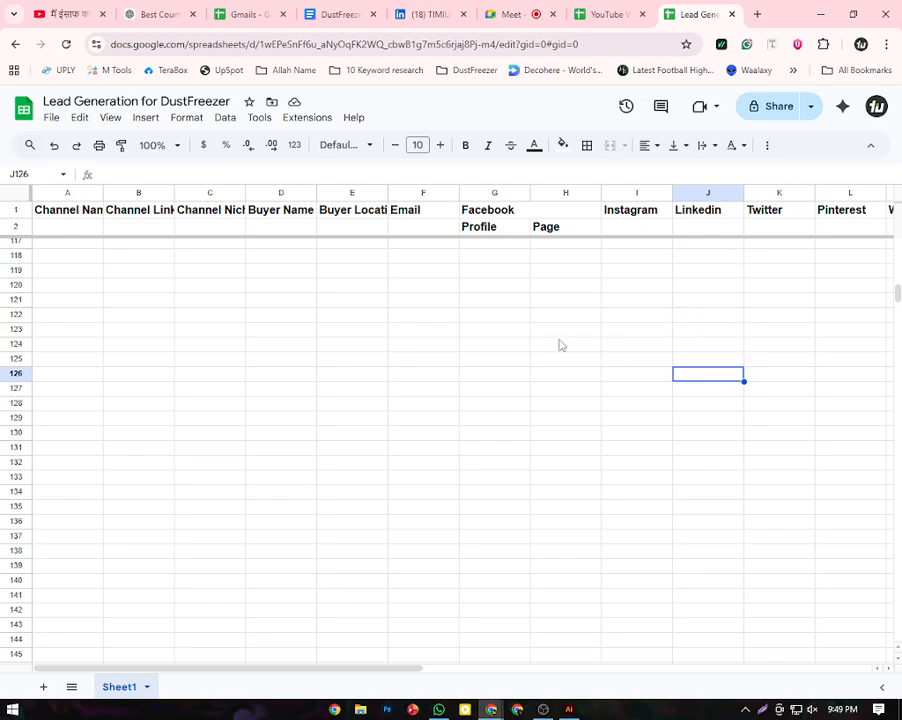
scroll(561, 345, down, 6)
click(647, 326)
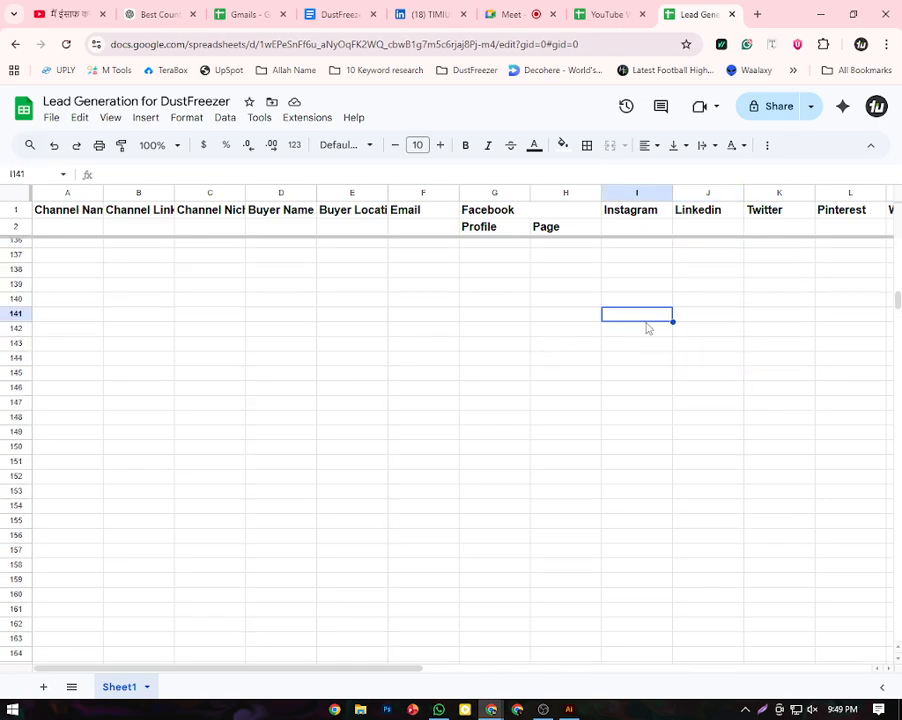
click(703, 347)
click(787, 347)
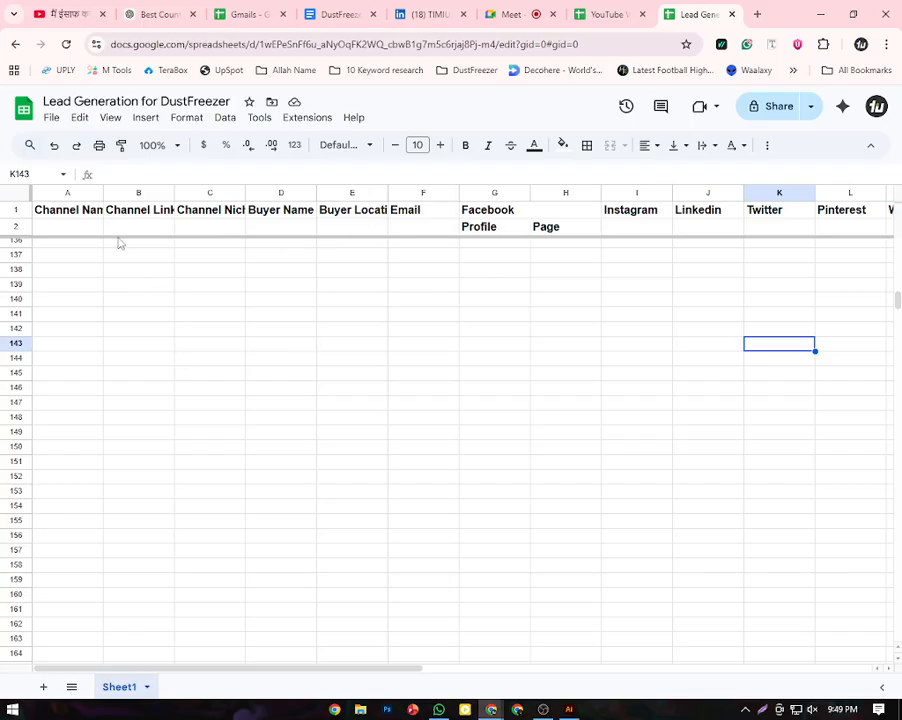
Widen columns A to E so the headers from Channel Name to Buyer Location fit fully in their cells
double_click(102, 193)
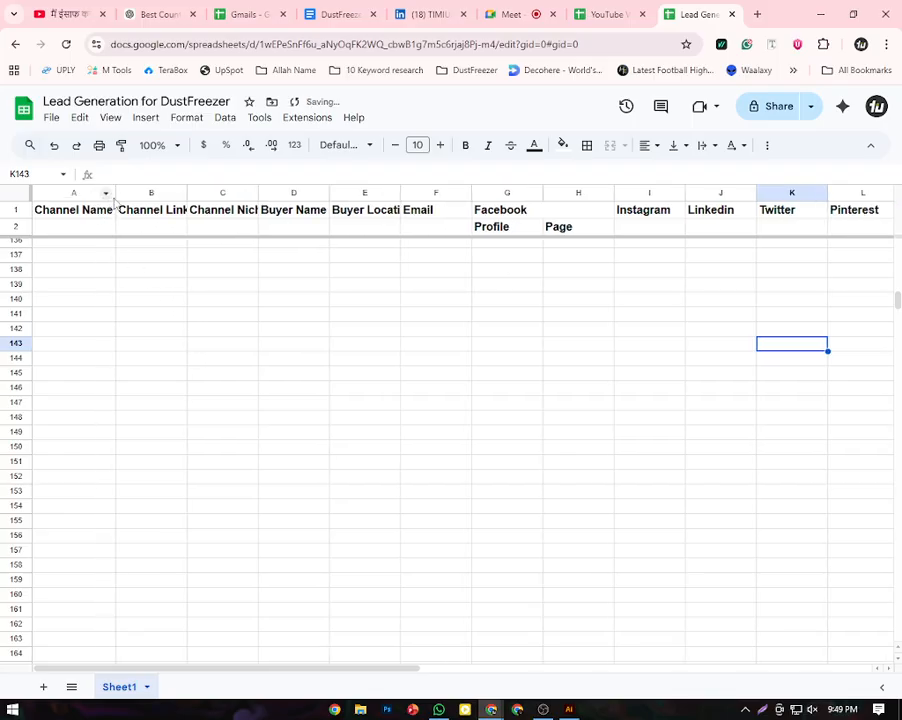
drag(116, 193, 146, 193)
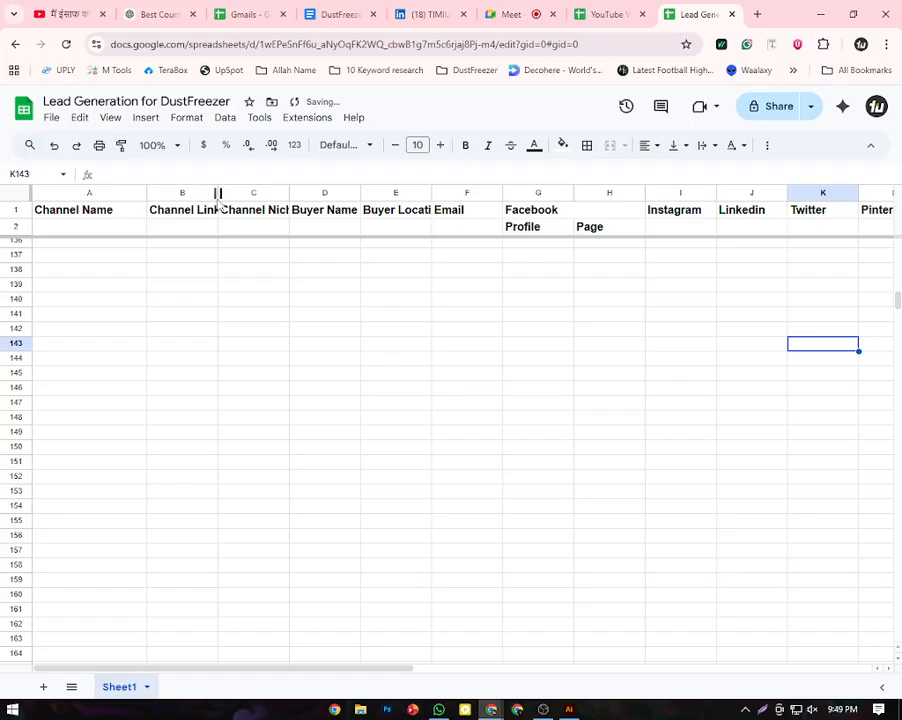
drag(218, 193, 263, 193)
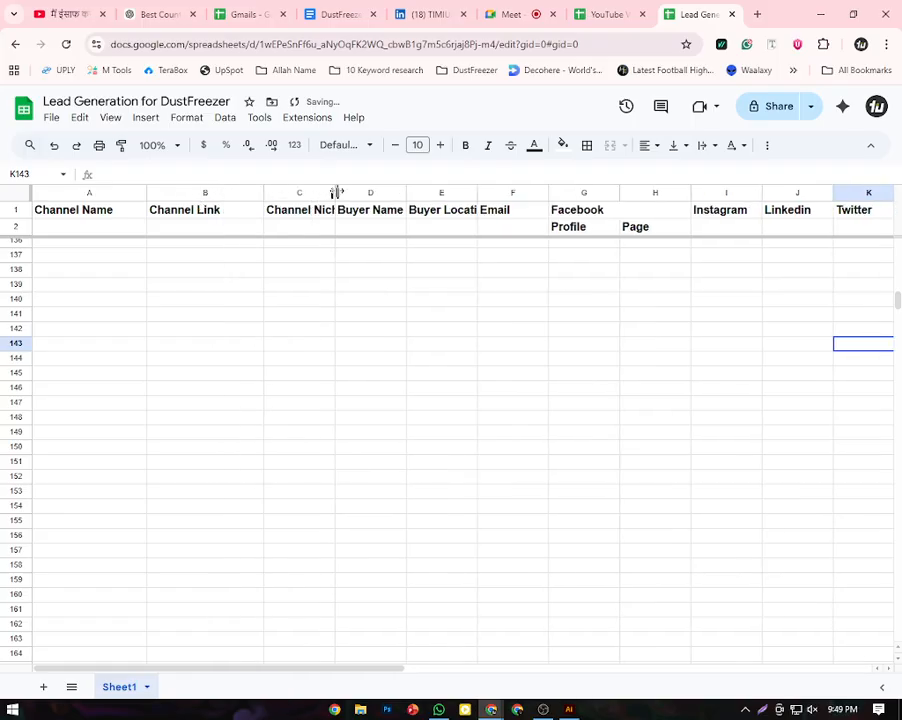
double_click(334, 193)
drag(420, 191, 443, 191)
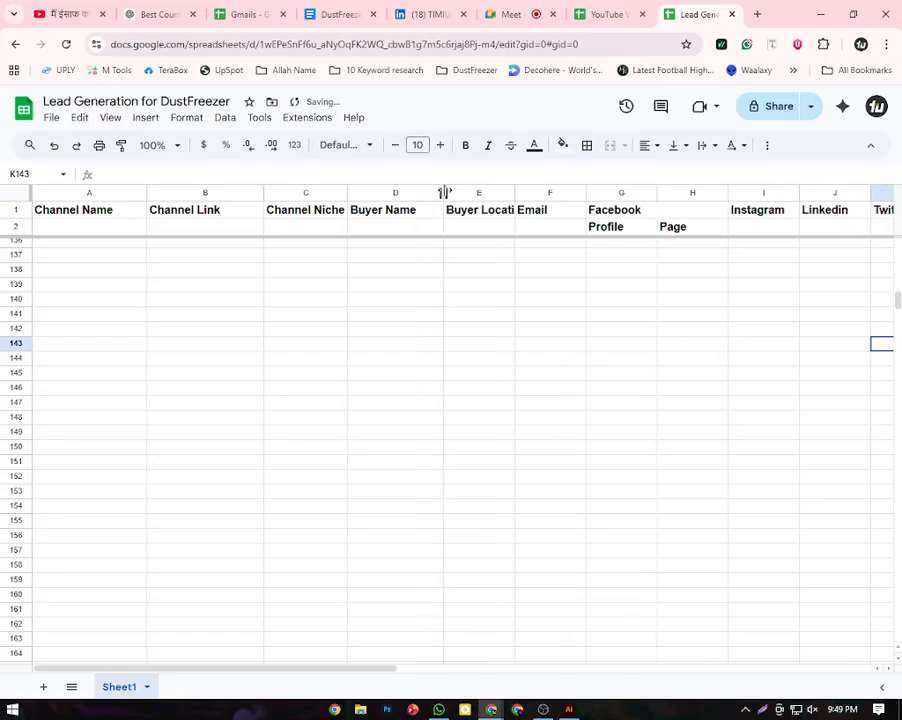
double_click(514, 193)
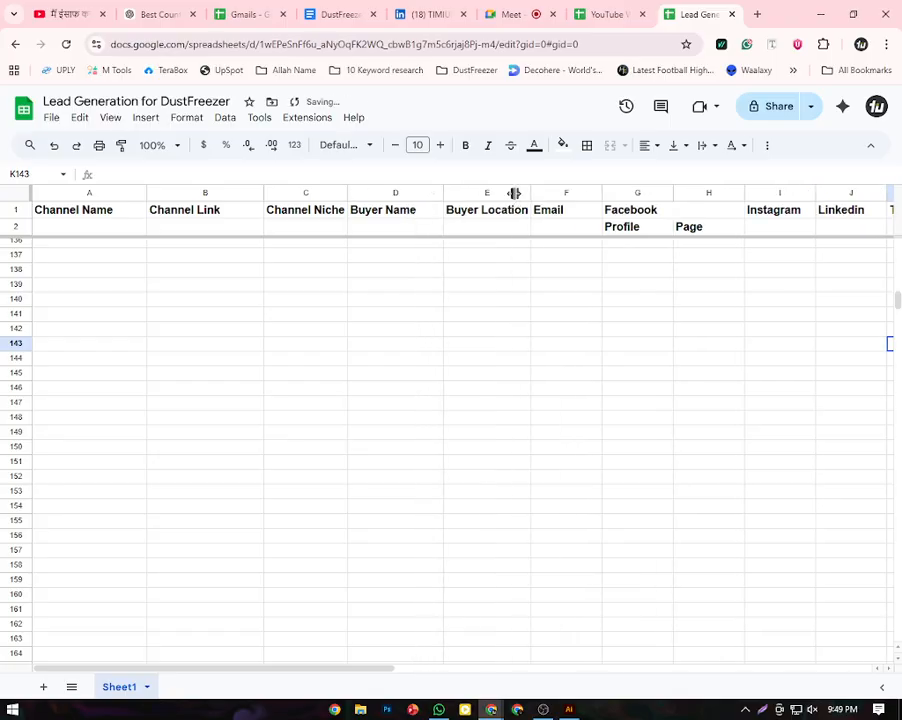
drag(530, 192, 543, 192)
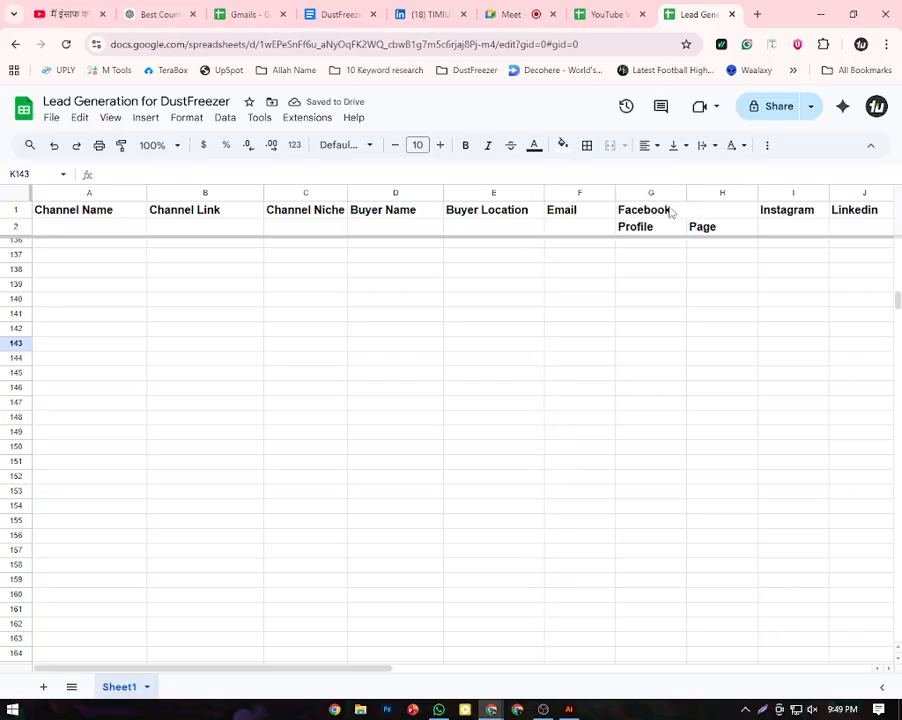
Center the merged Facebook header in G1:H1 horizontally
drag(666, 210, 722, 210)
click(645, 145)
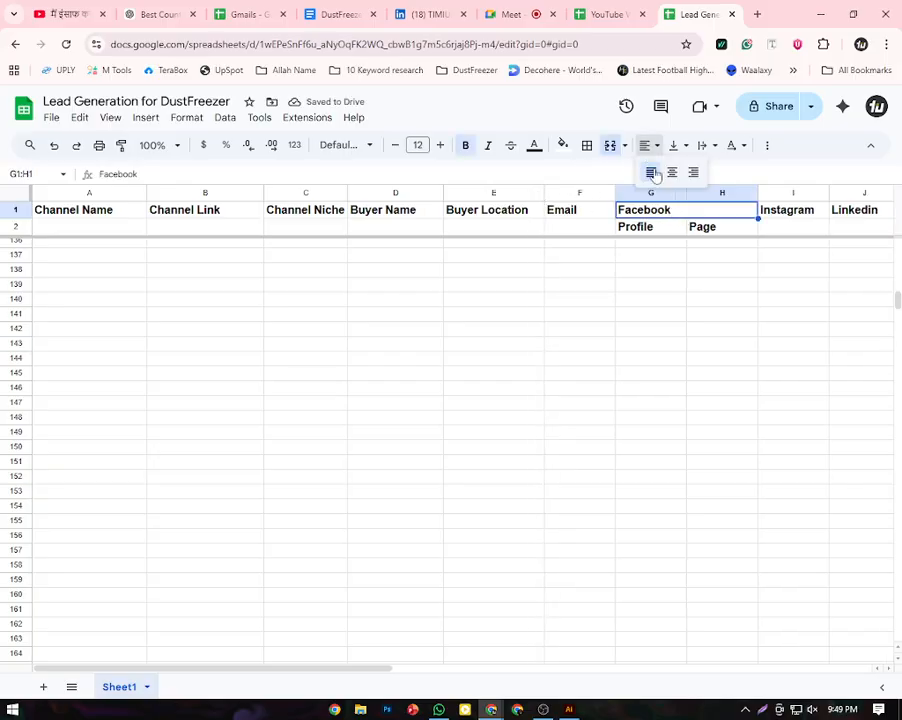
click(666, 172)
click(674, 256)
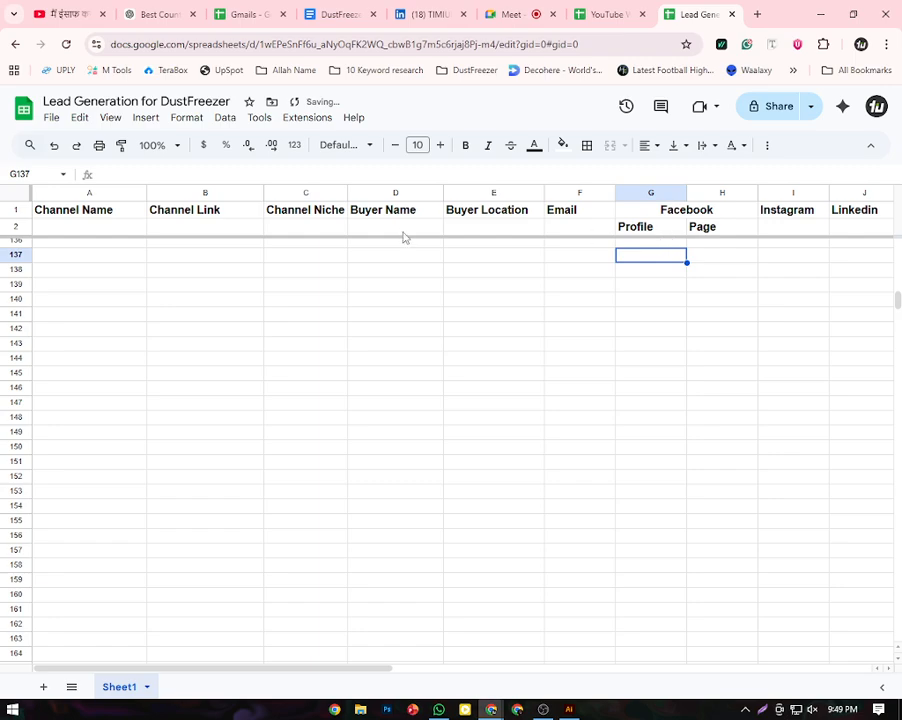
click(14, 210)
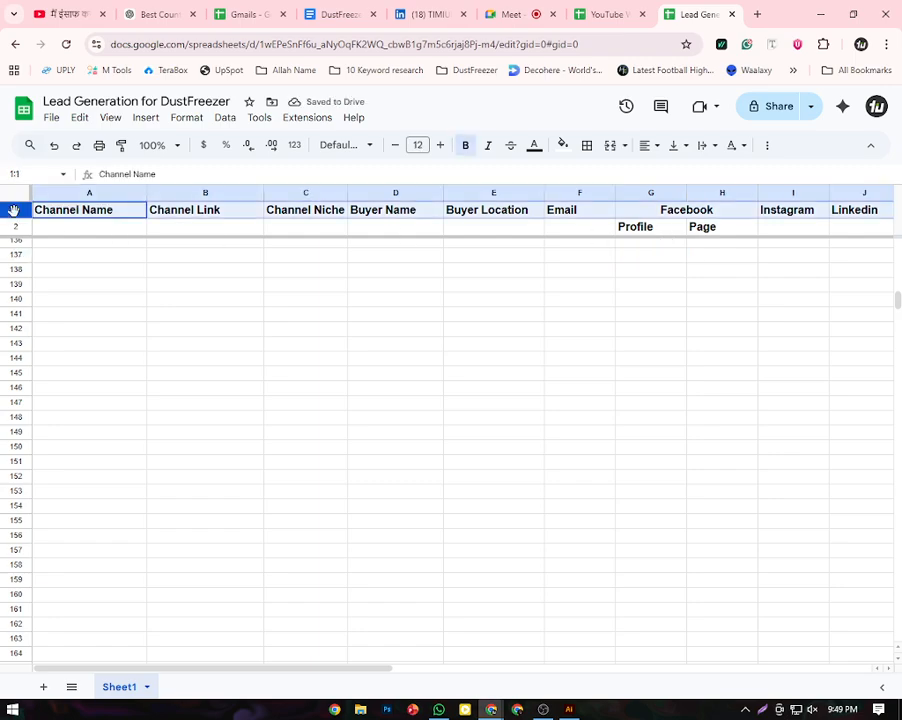
drag(13, 210, 16, 228)
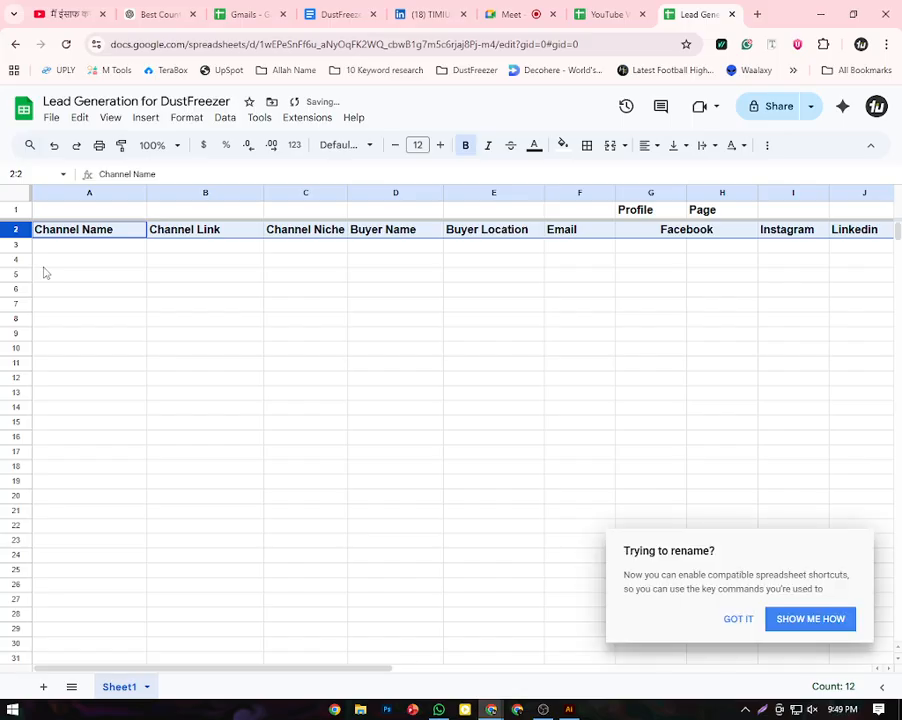
key(ctrl+z)
click(83, 280)
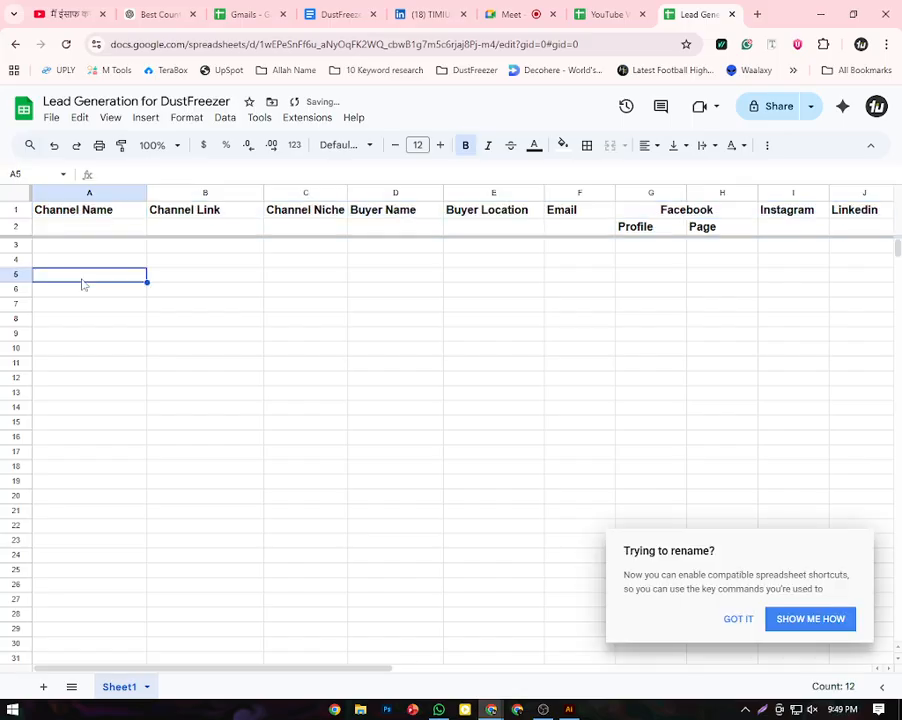
Center the text horizontally across both header rows, 1 and 2
click(16, 212)
shift+click(16, 227)
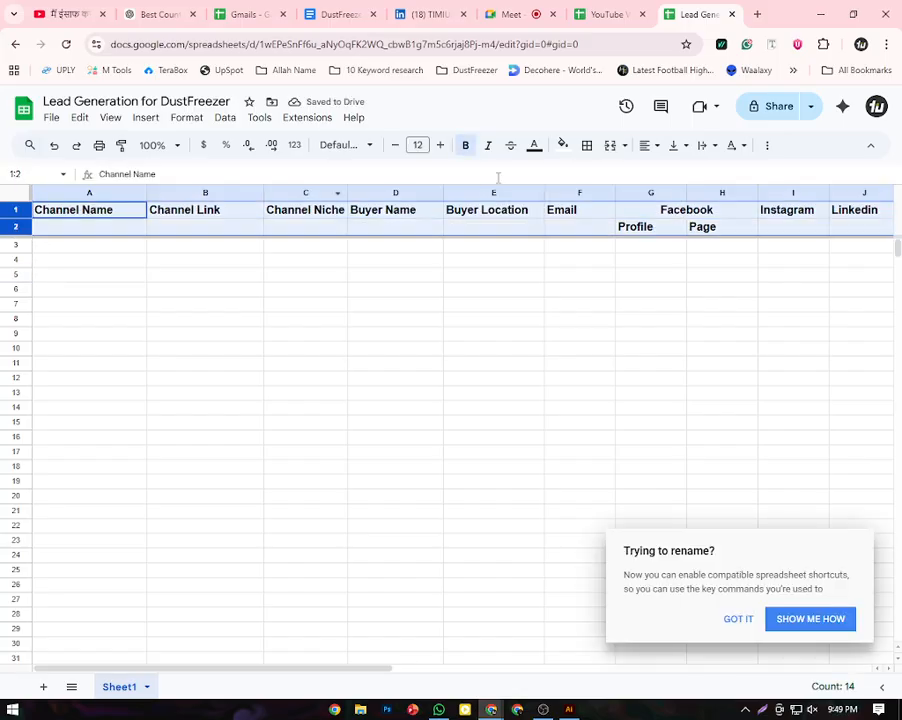
click(647, 148)
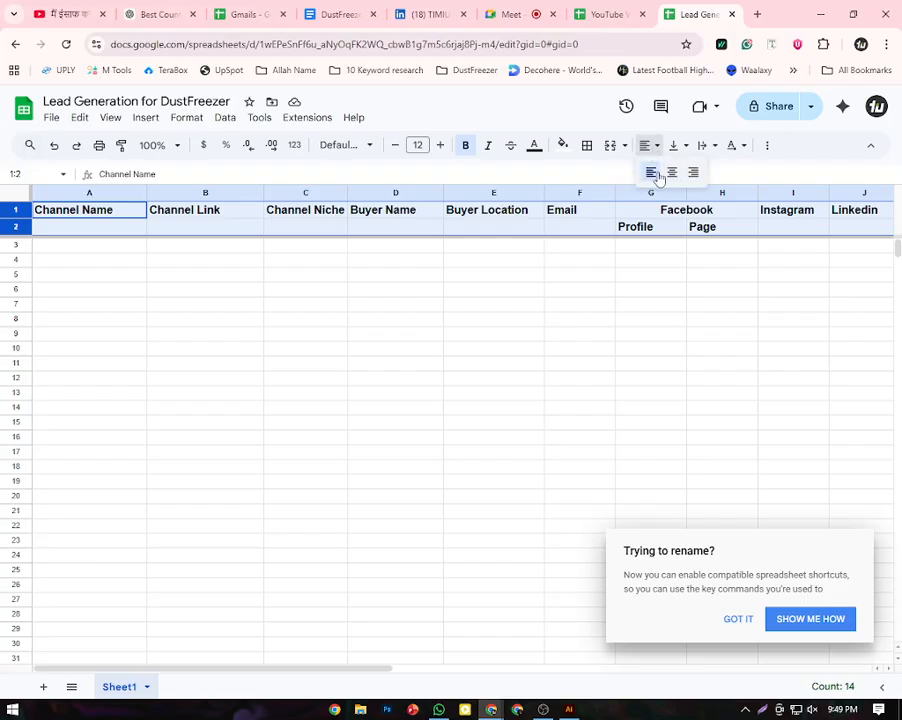
click(673, 173)
click(514, 287)
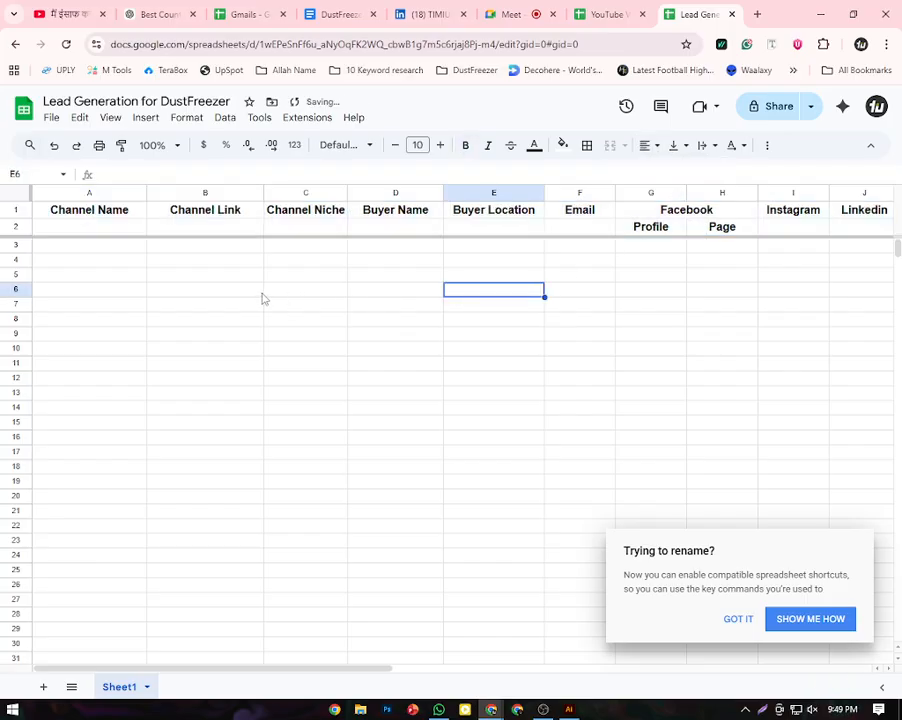
Apply the cyan alternating colors style with a header to the Channel Name column A
click(118, 193)
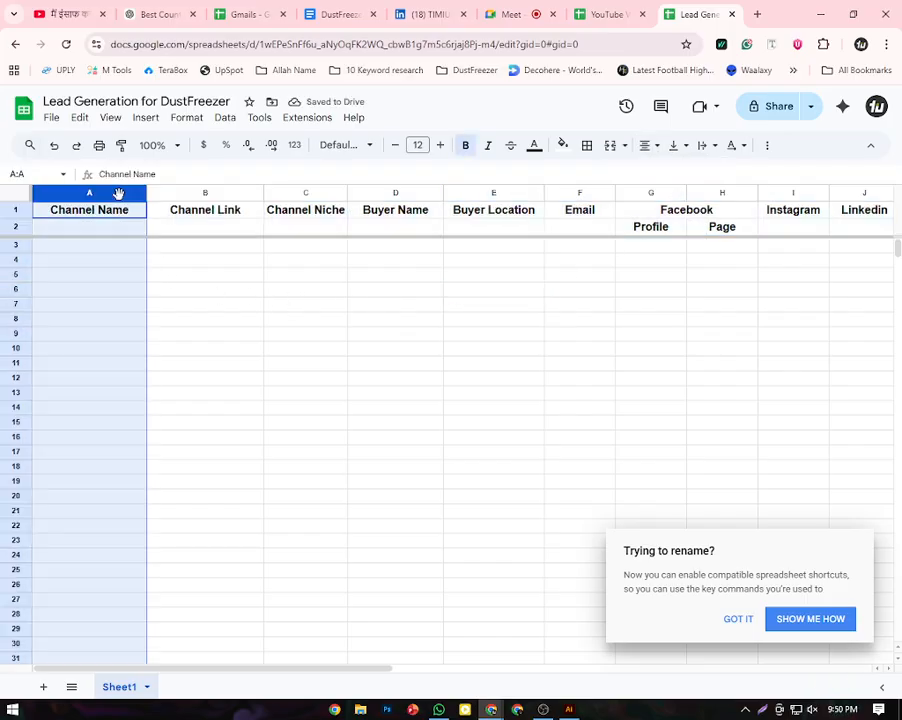
click(274, 304)
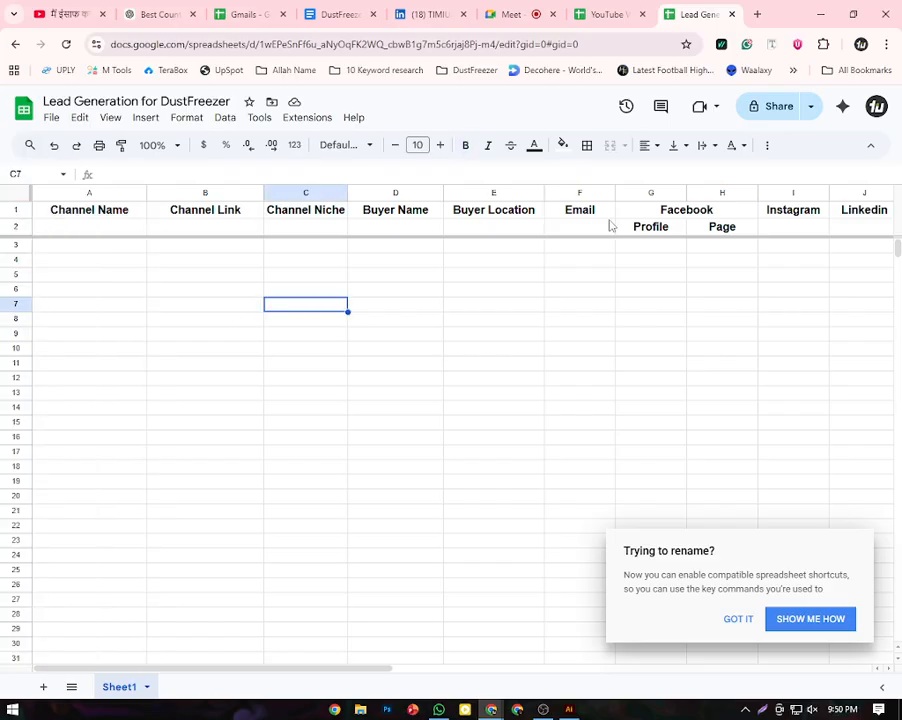
click(114, 193)
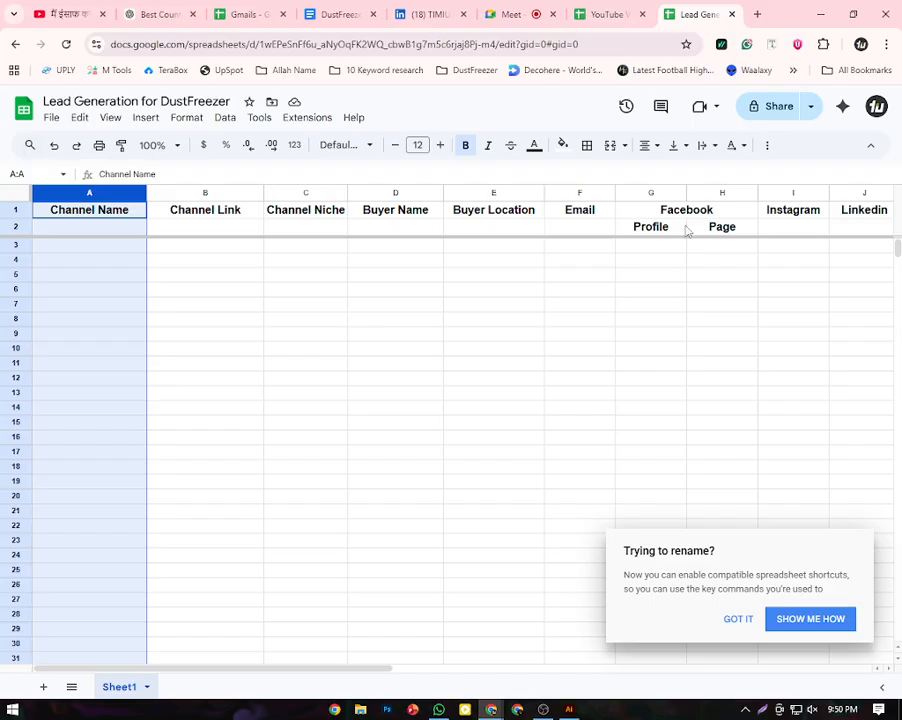
click(566, 148)
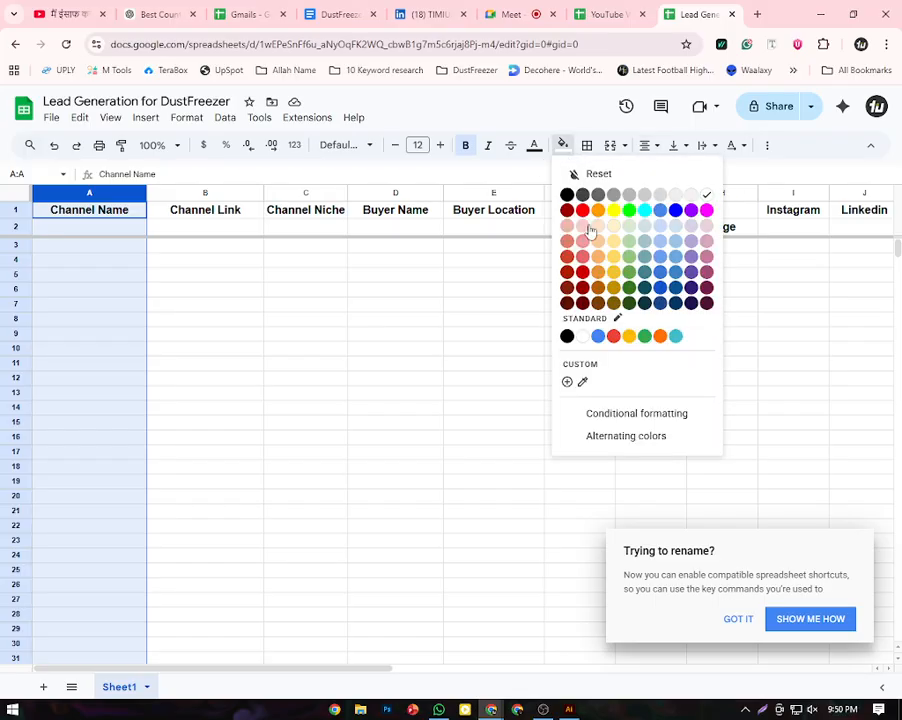
click(630, 443)
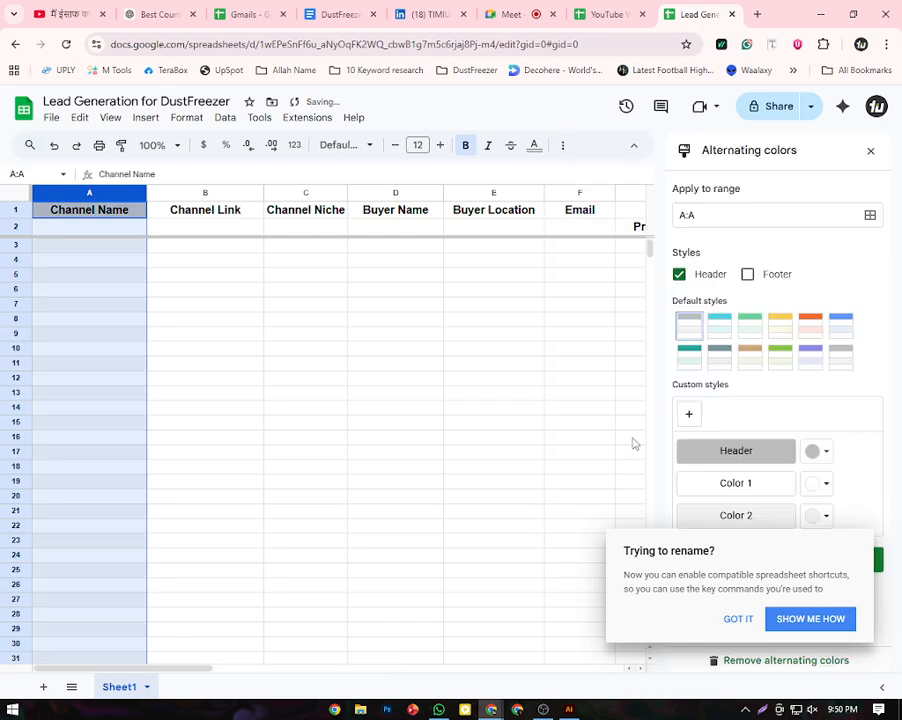
click(724, 336)
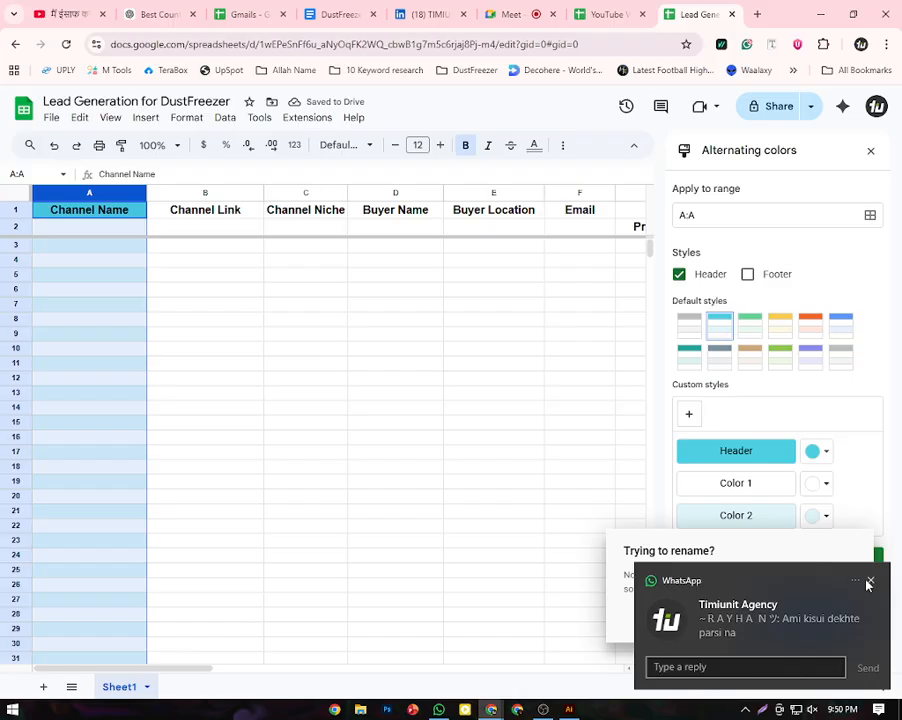
click(868, 582)
click(733, 617)
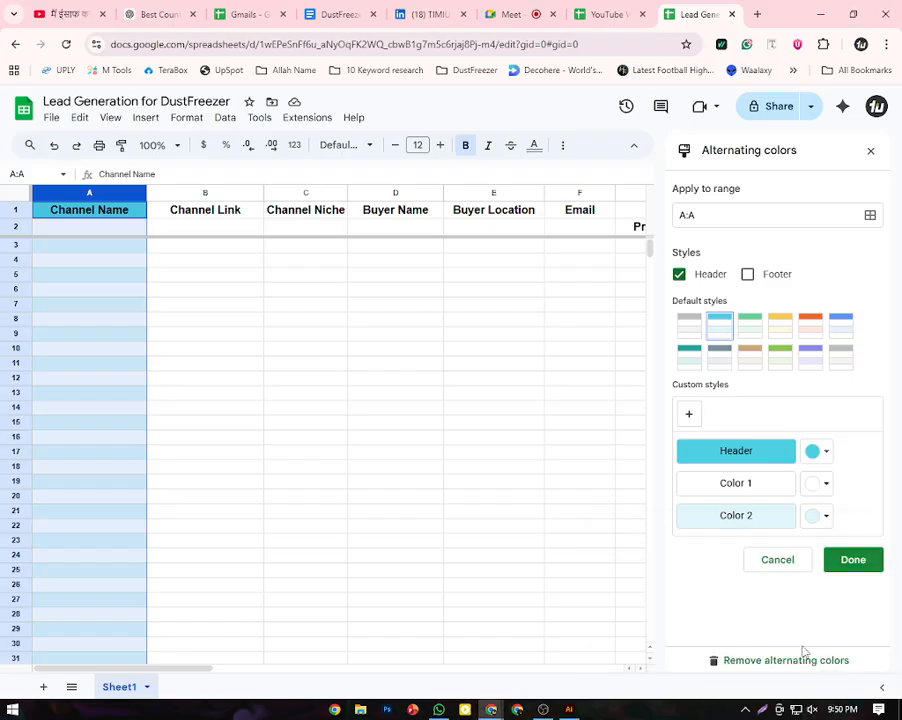
click(853, 559)
click(220, 291)
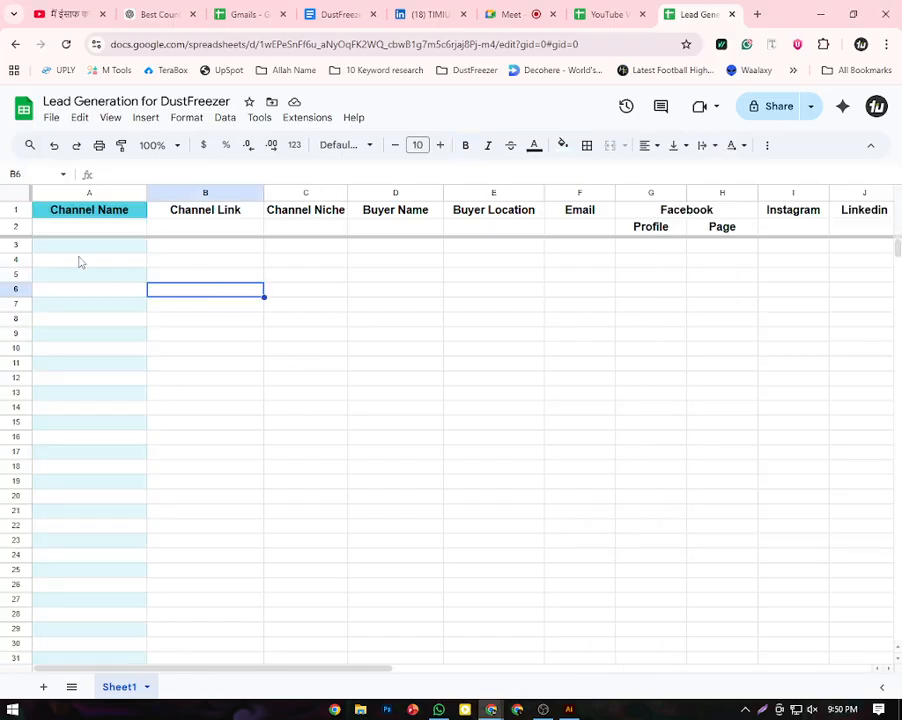
scroll(91, 482, down, 3)
scroll(91, 482, up, 3)
click(174, 195)
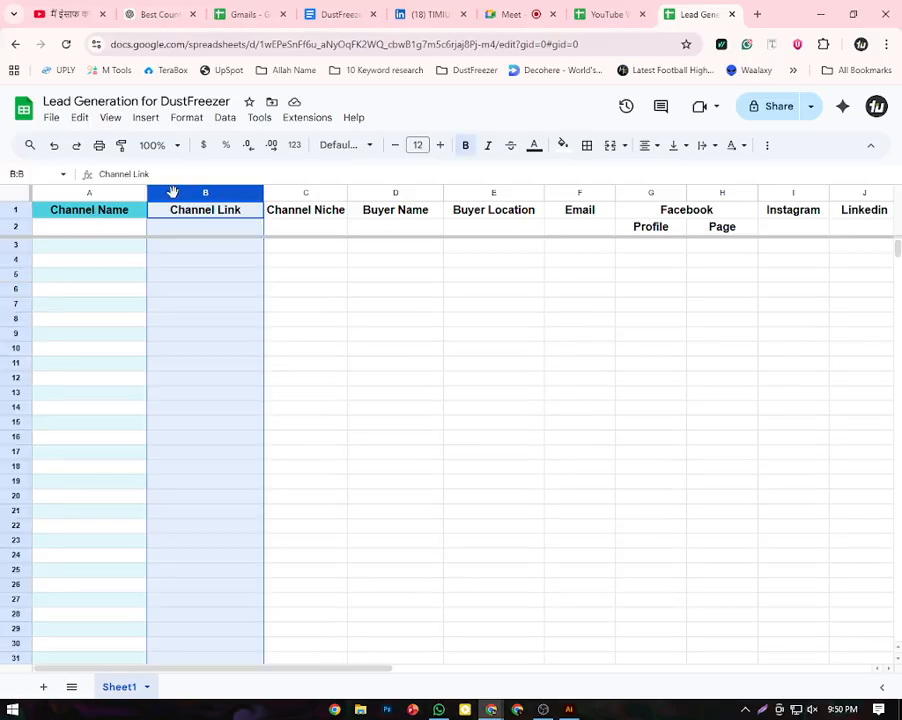
click(568, 147)
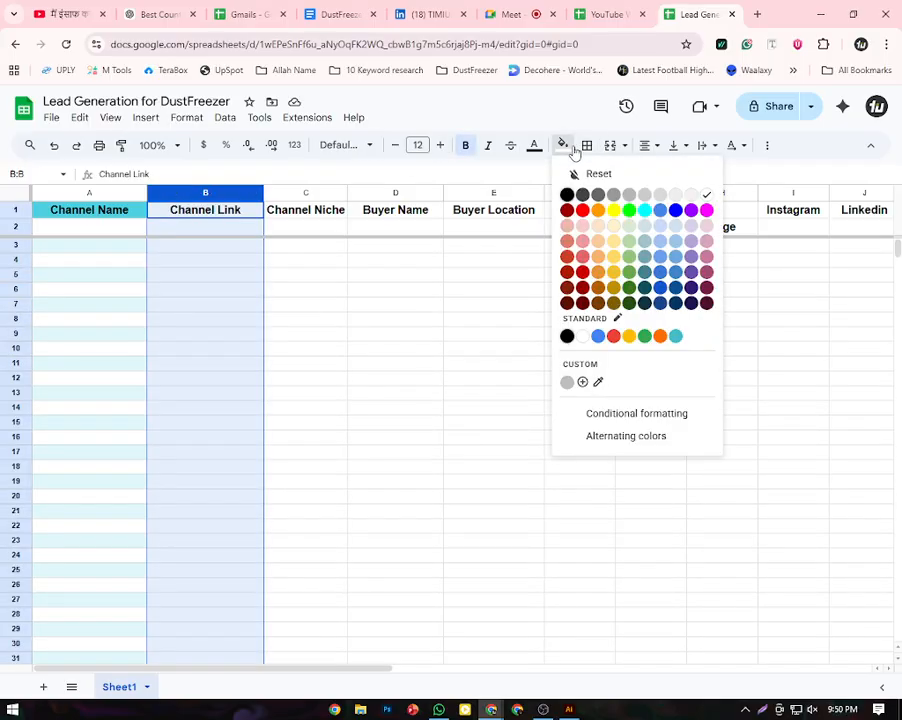
click(634, 422)
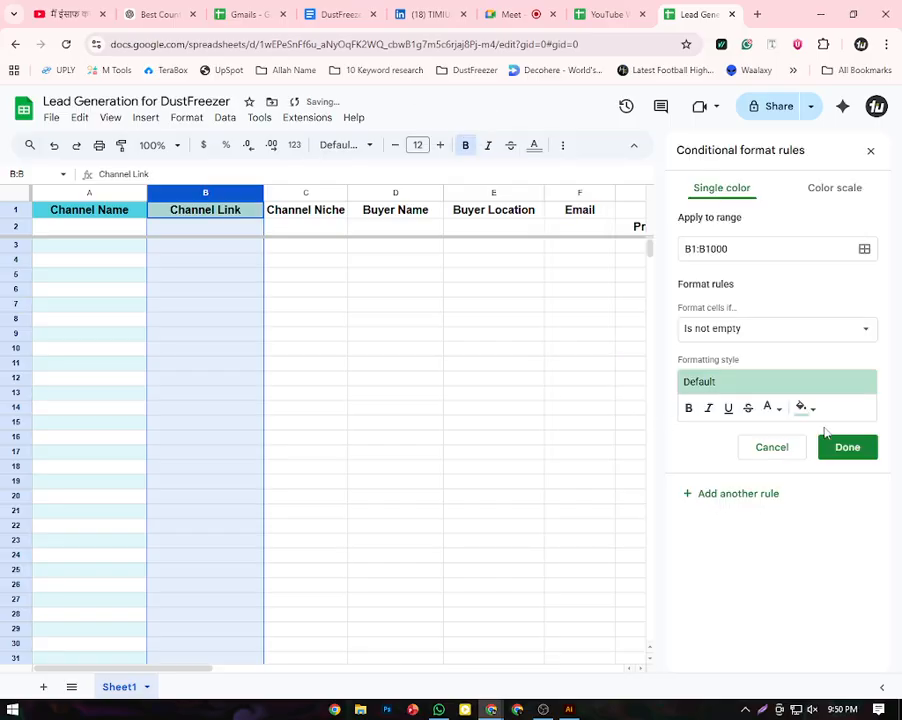
click(760, 448)
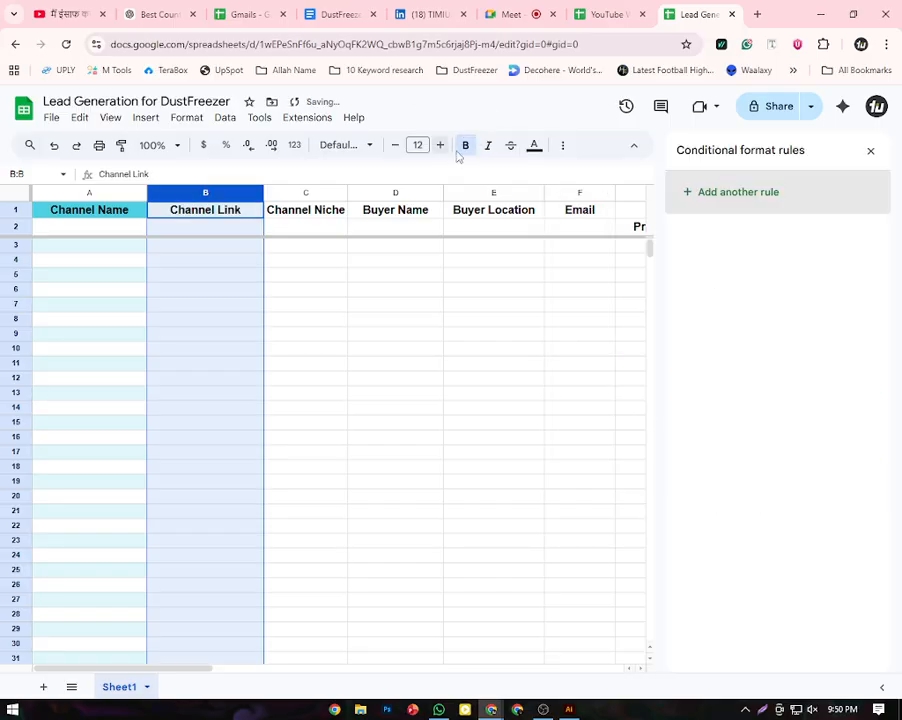
click(869, 152)
Apply the light green alternating colors style with a header to the Channel Link column B
click(568, 150)
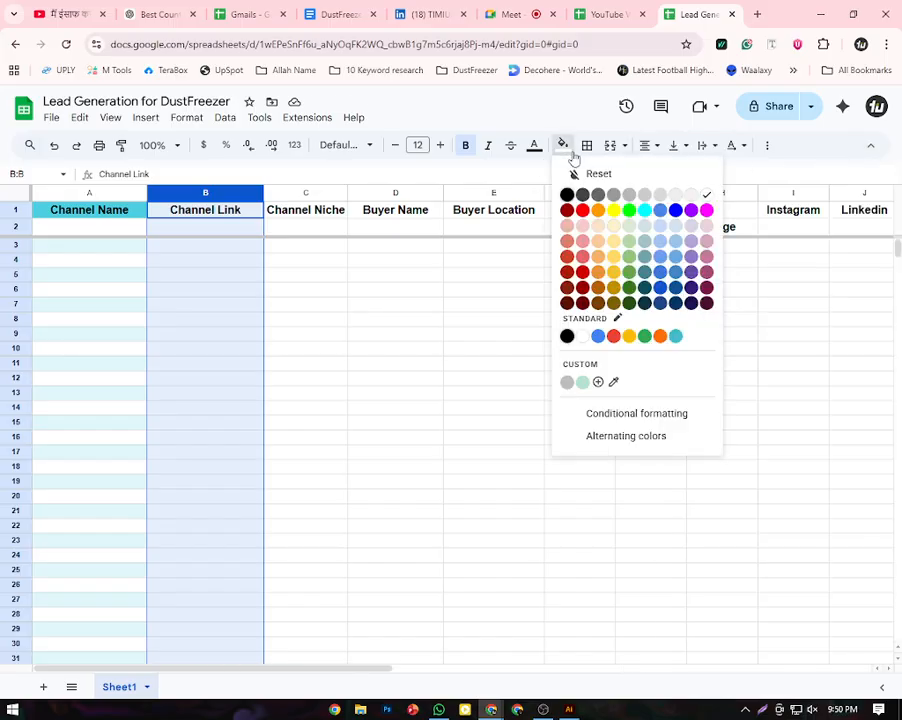
click(622, 435)
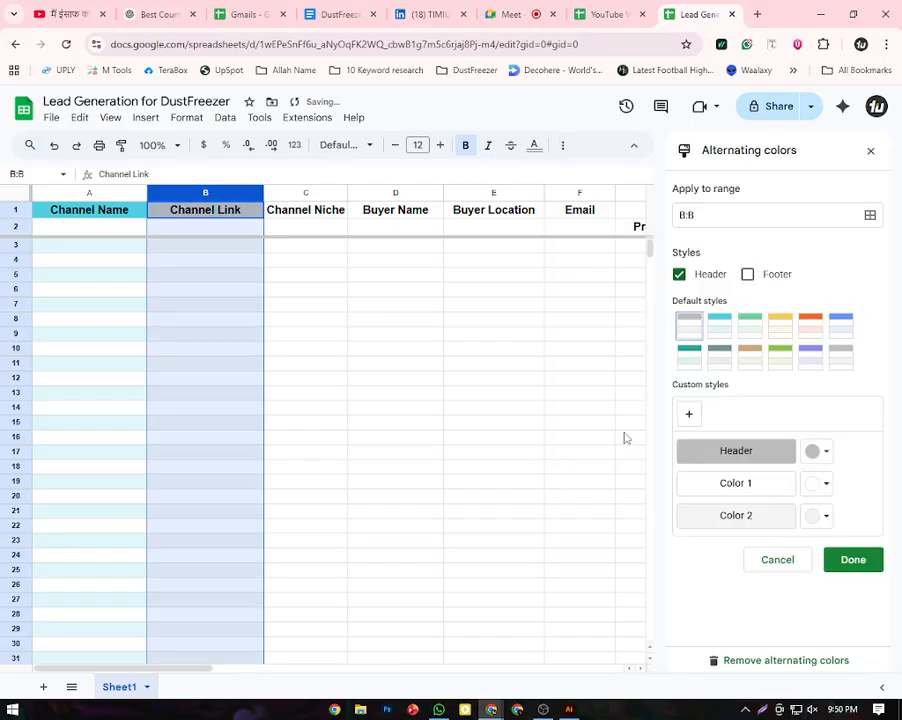
click(745, 325)
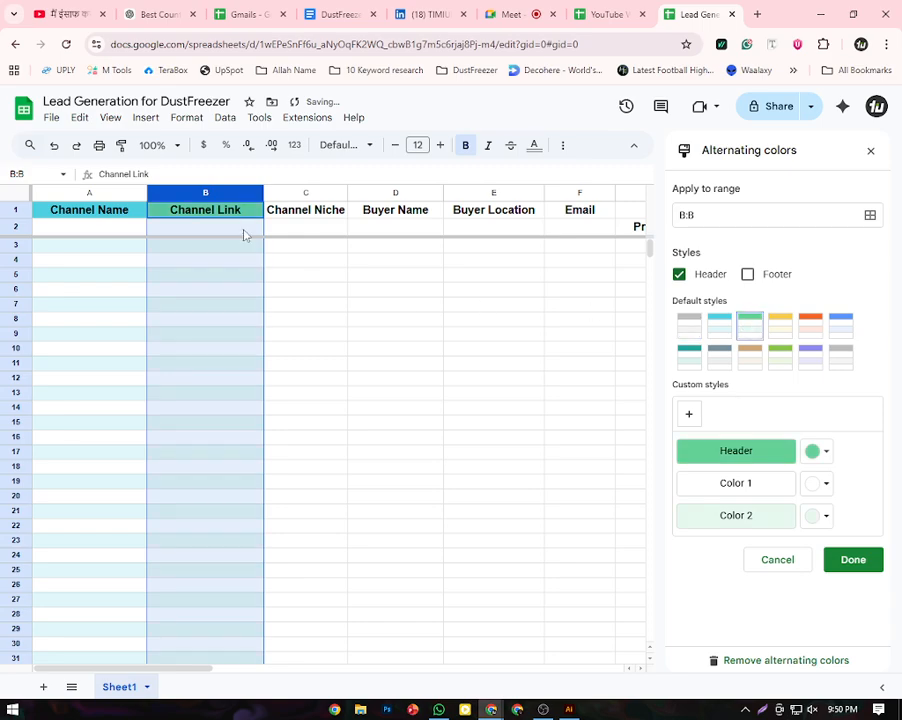
click(843, 562)
Apply the yellow alternating colors style with a header to the Channel Niche column C
click(294, 193)
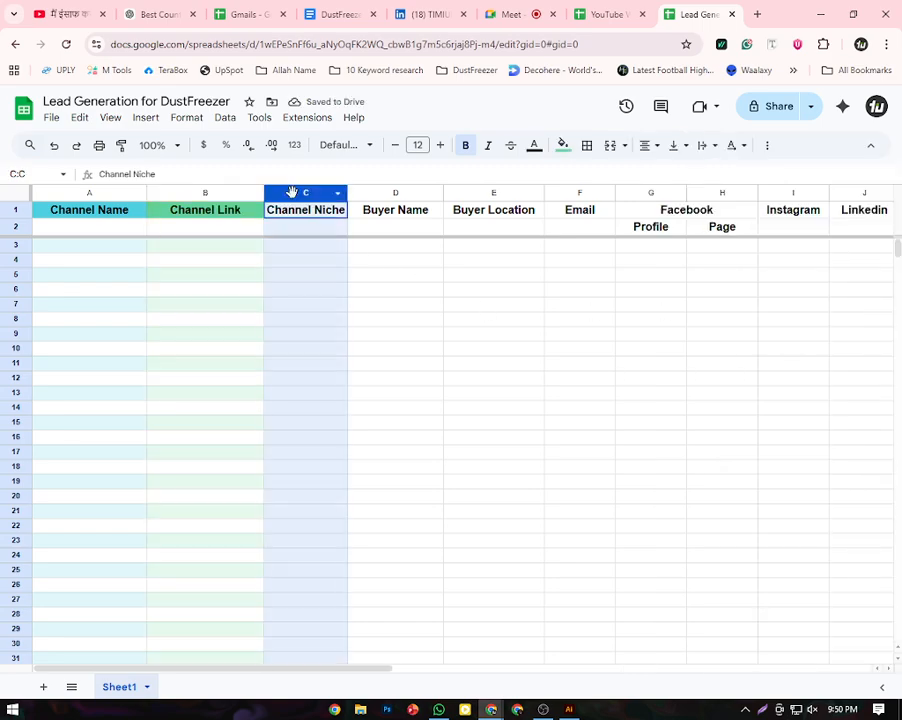
click(564, 147)
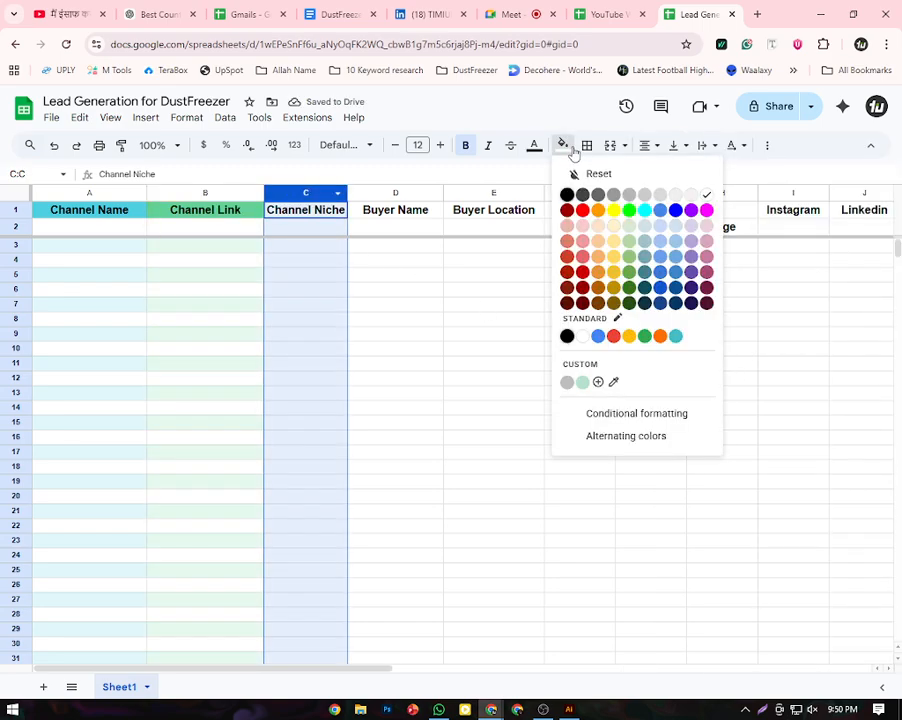
click(606, 437)
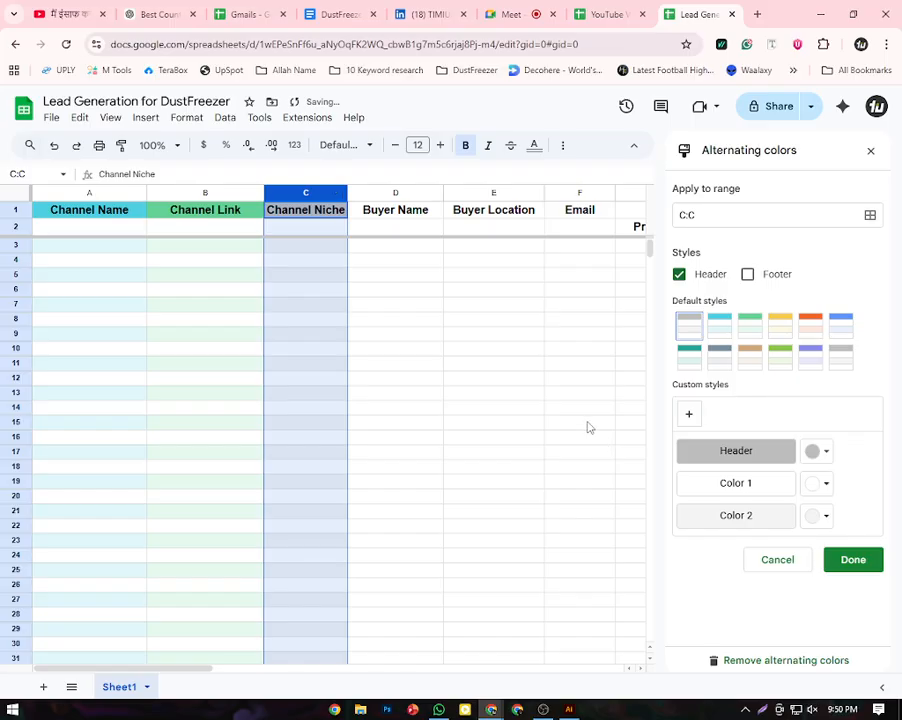
click(779, 328)
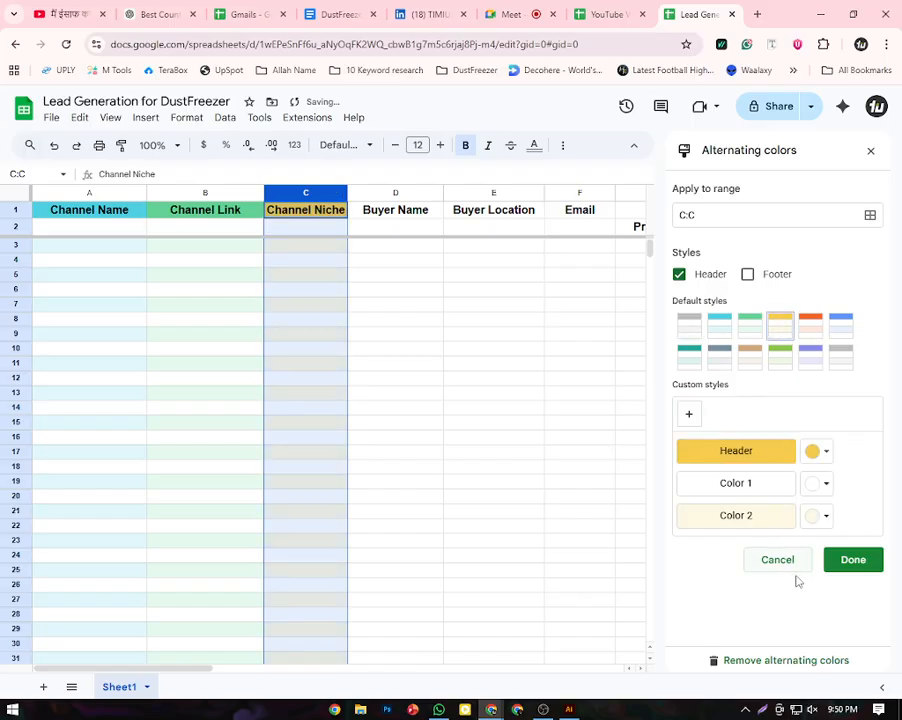
click(855, 563)
Apply the orange alternating colors style with a header to the Buyer Name column D
click(368, 193)
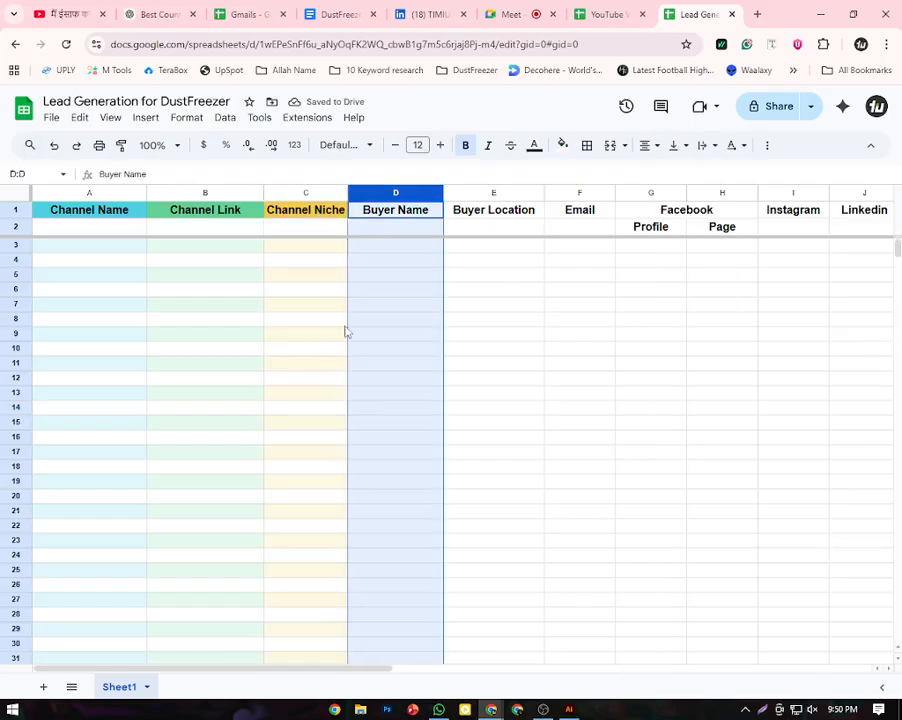
click(562, 145)
click(650, 435)
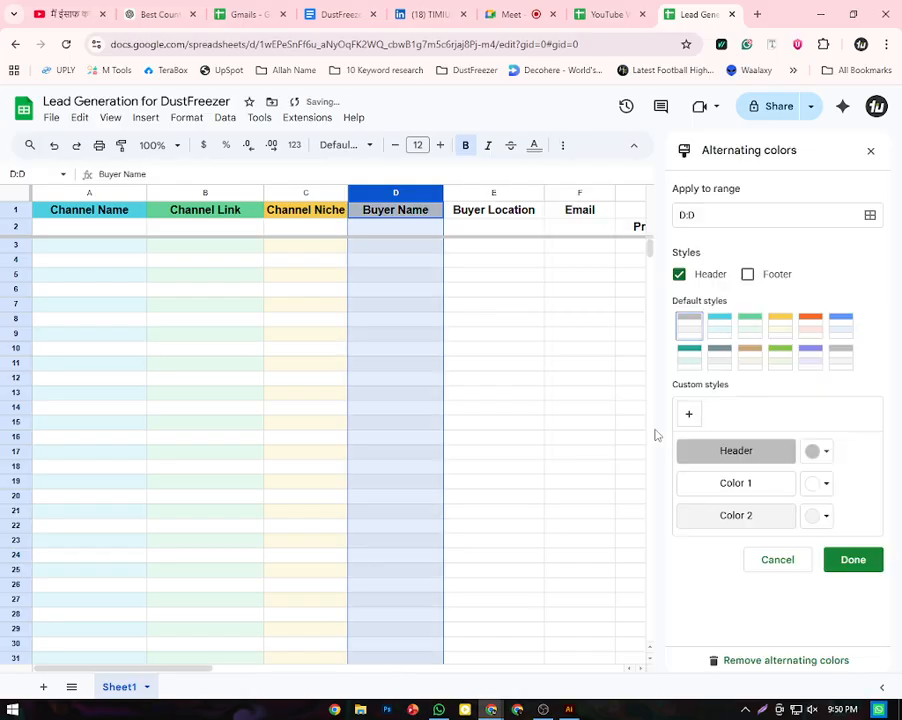
click(808, 327)
click(840, 560)
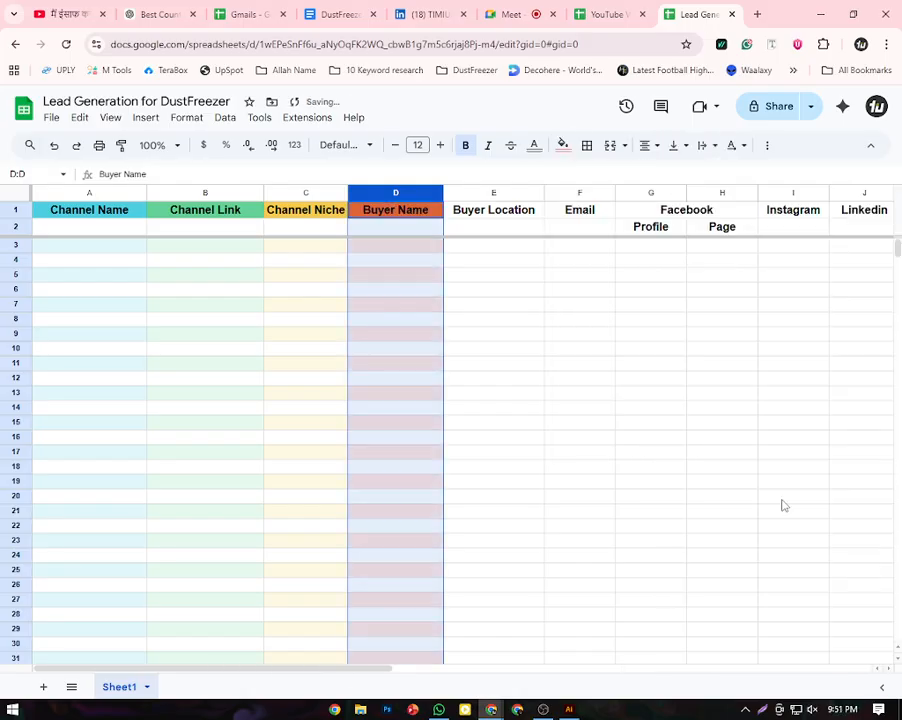
Apply the blue alternating colors style with a header to the Buyer Location column E
click(478, 193)
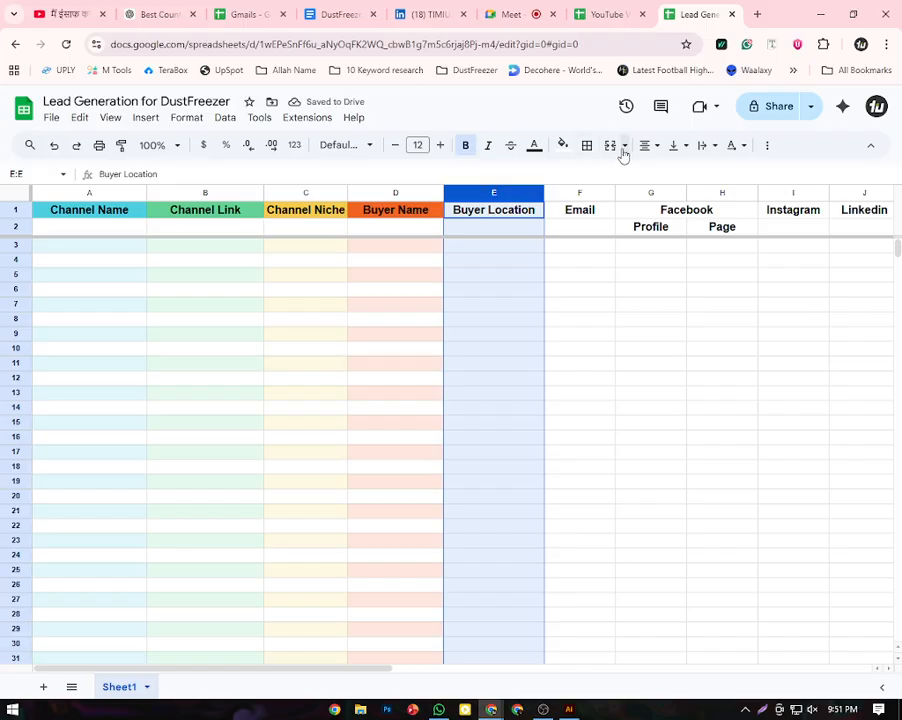
click(563, 146)
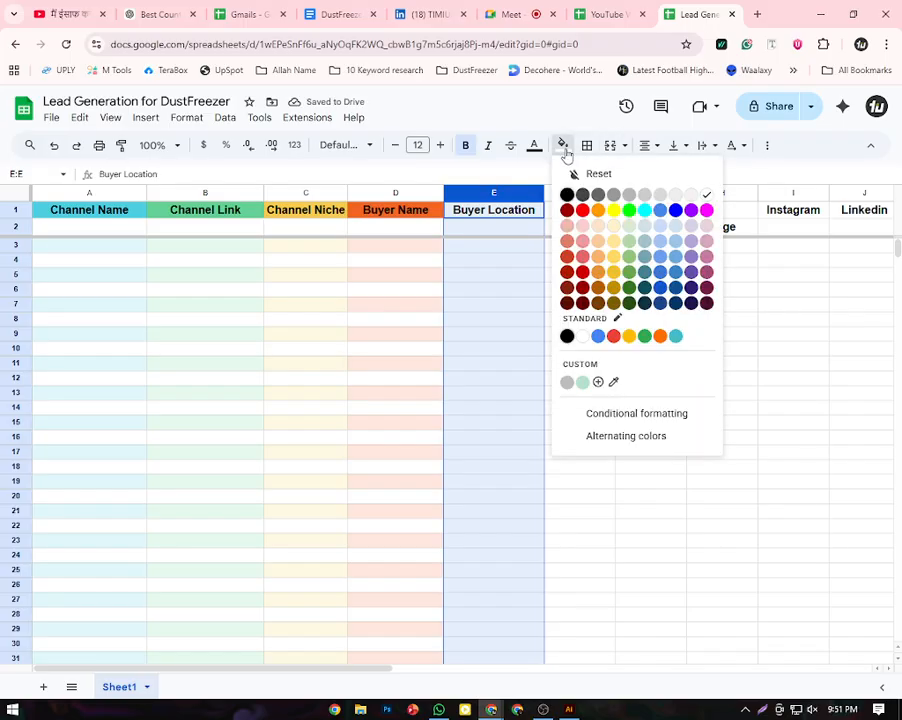
click(629, 440)
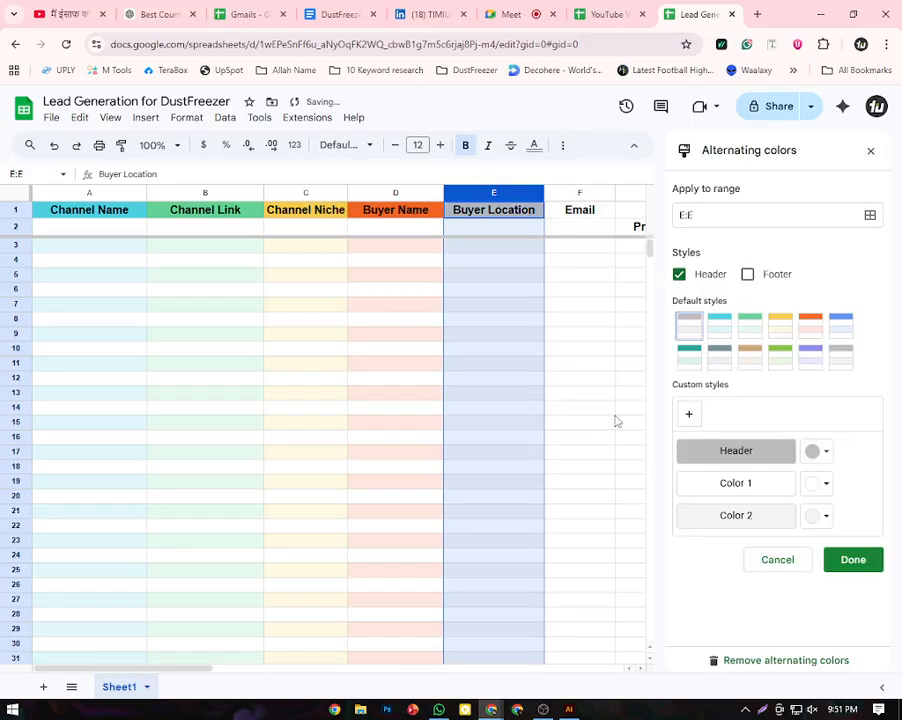
click(836, 330)
click(856, 558)
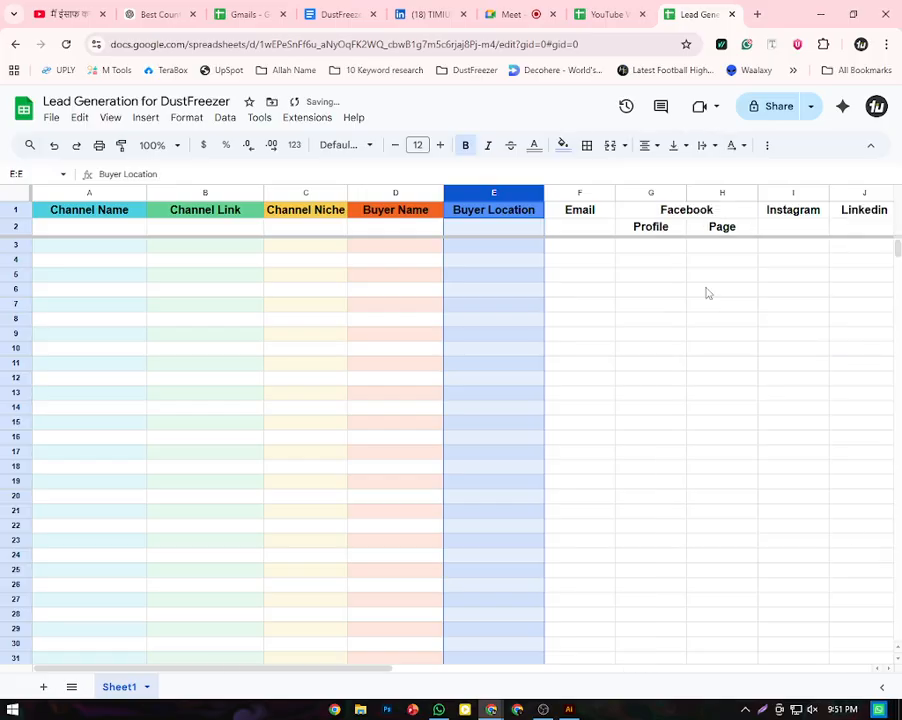
Apply the teal alternating colors style with a header to the Email column F
click(603, 195)
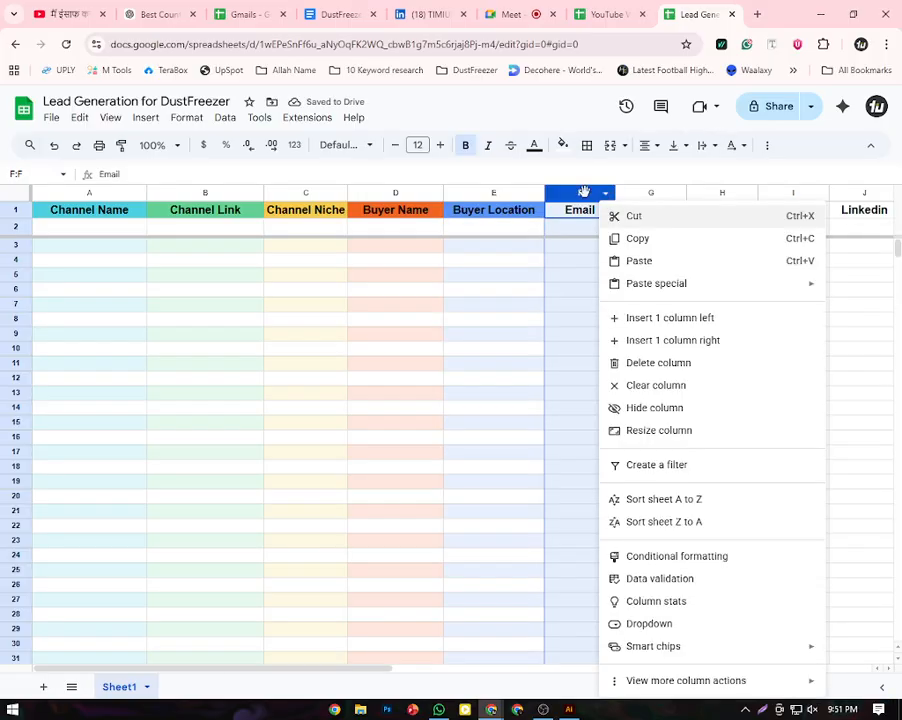
click(584, 192)
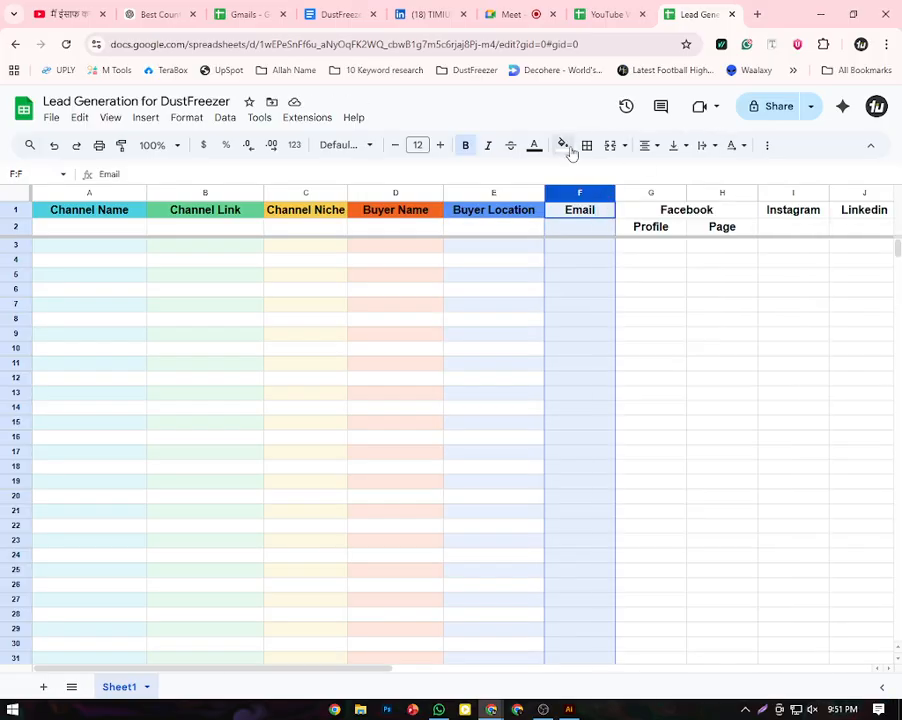
click(567, 148)
click(632, 437)
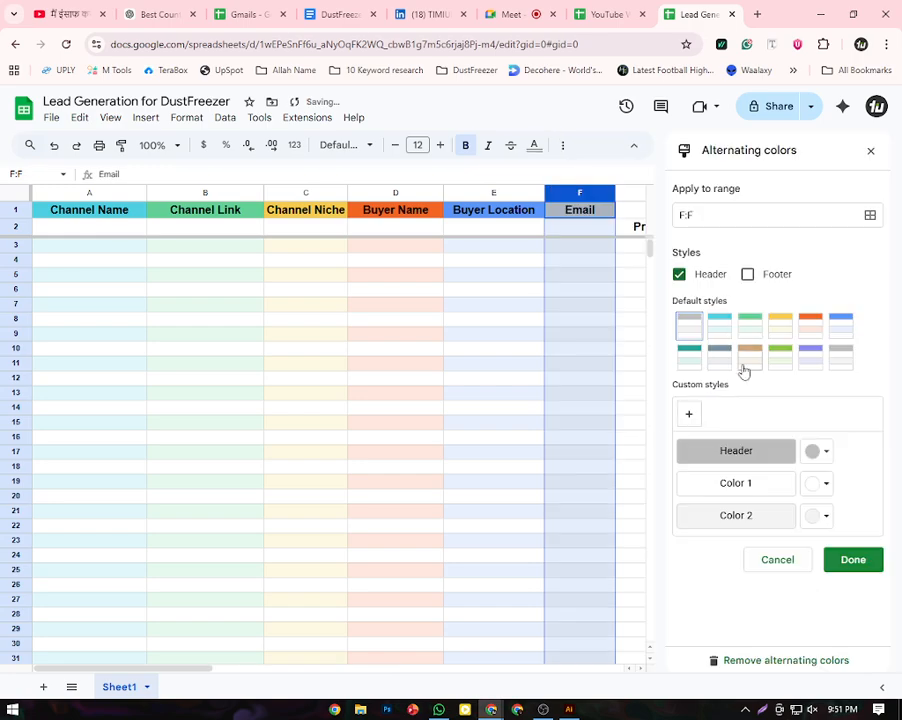
click(690, 358)
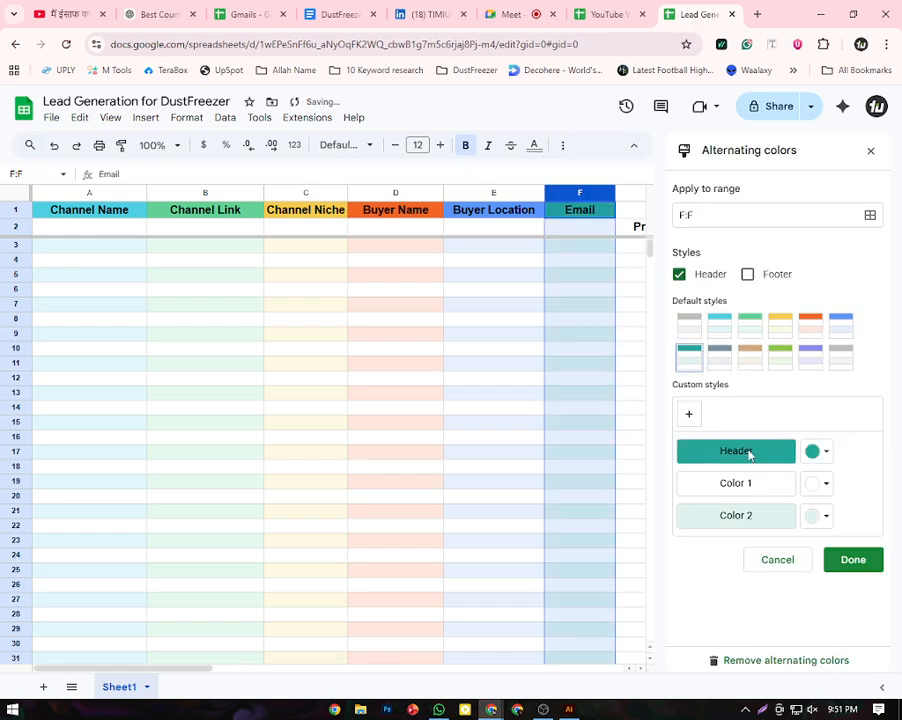
click(845, 561)
Apply the blue-grey alternating colors style with a header to the two Facebook columns G and H together
click(652, 262)
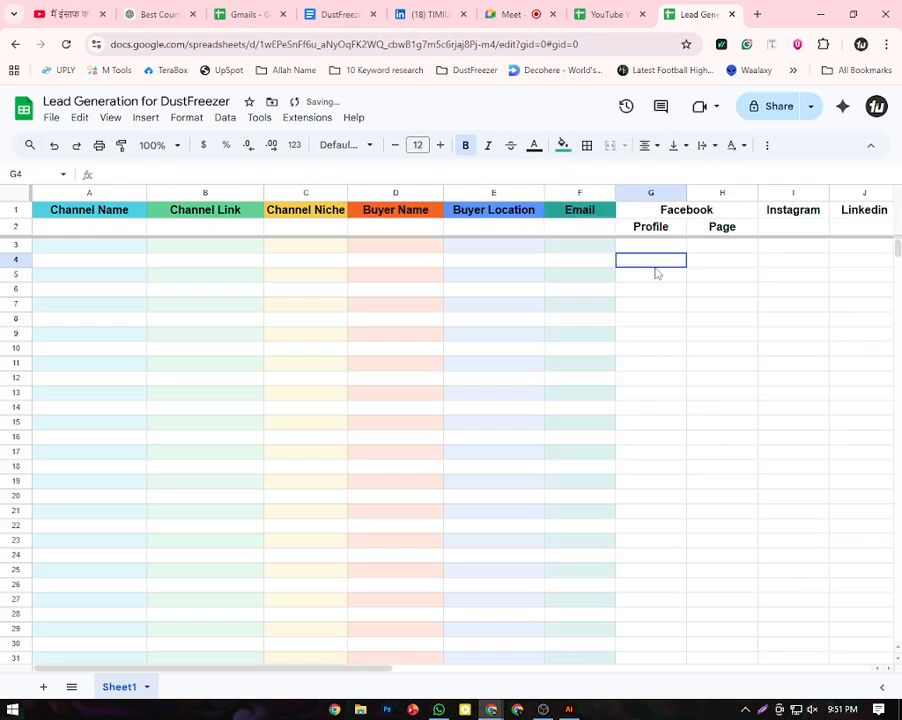
click(630, 193)
drag(630, 193, 662, 193)
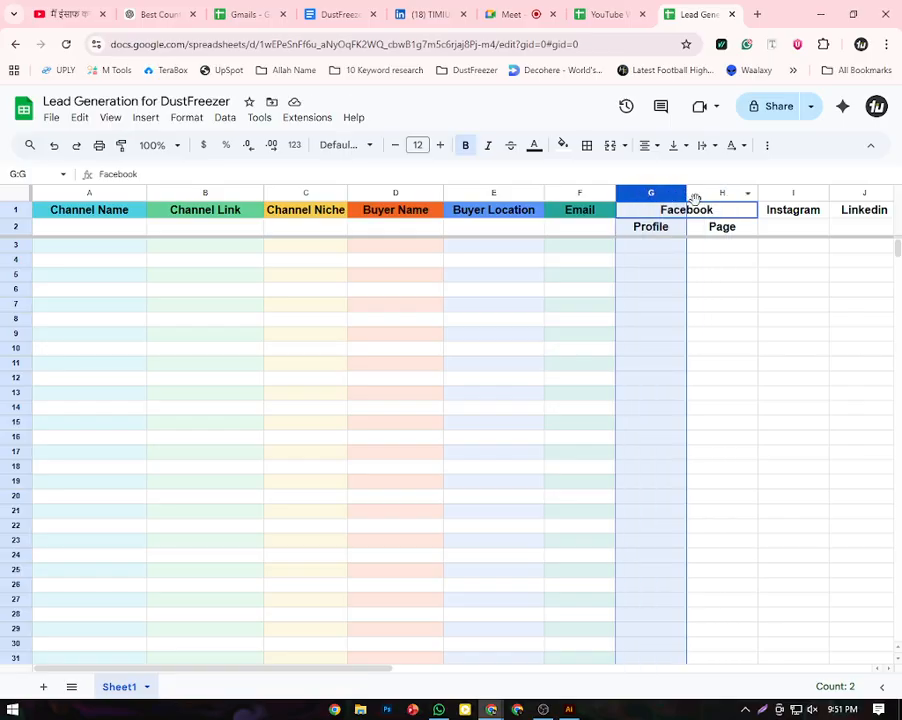
shift+click(698, 193)
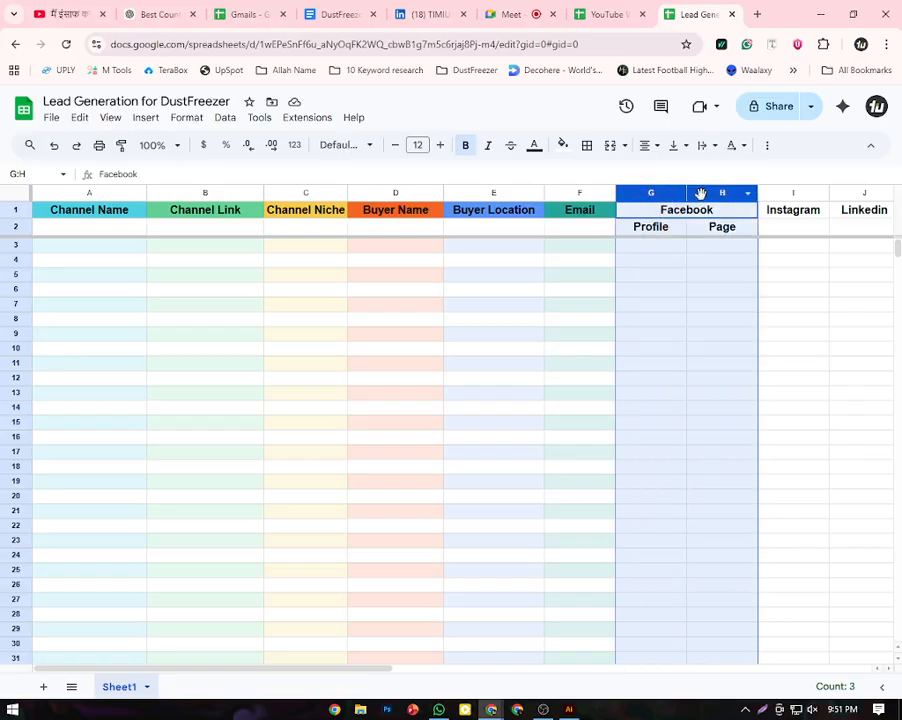
click(568, 149)
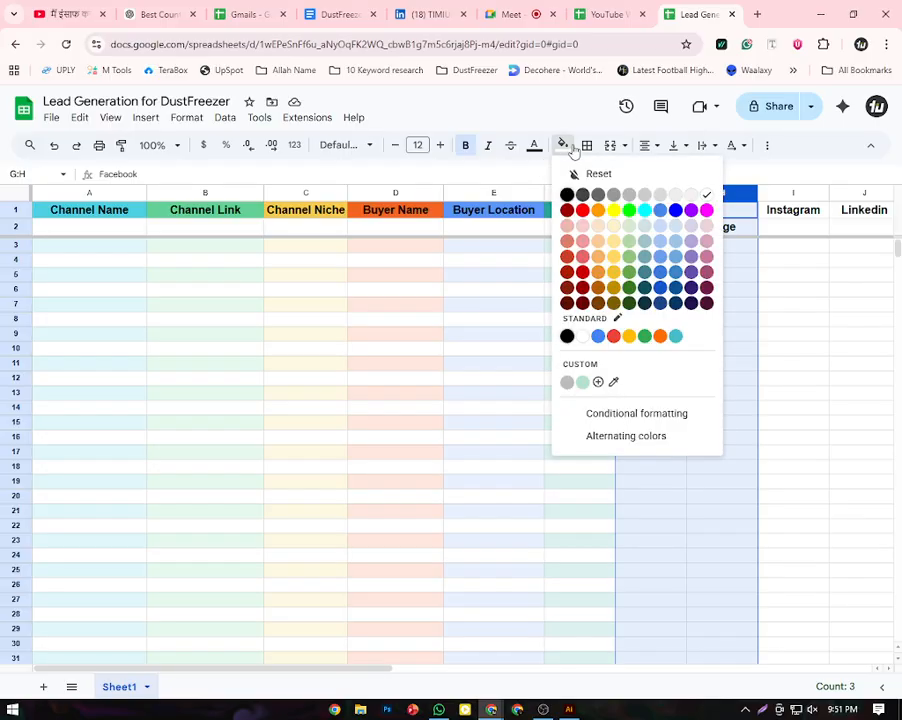
click(633, 438)
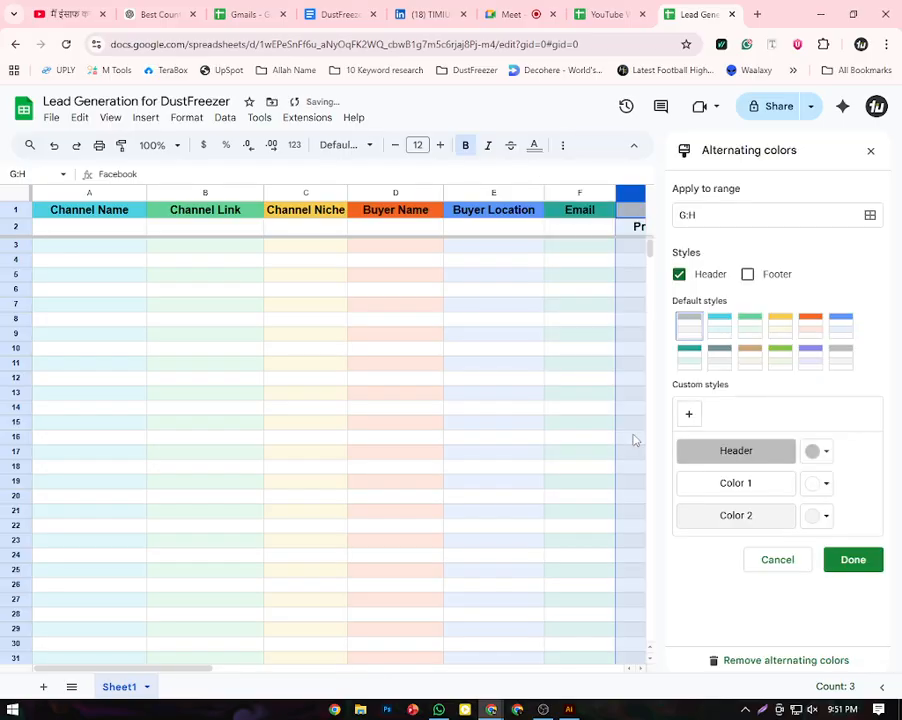
click(722, 358)
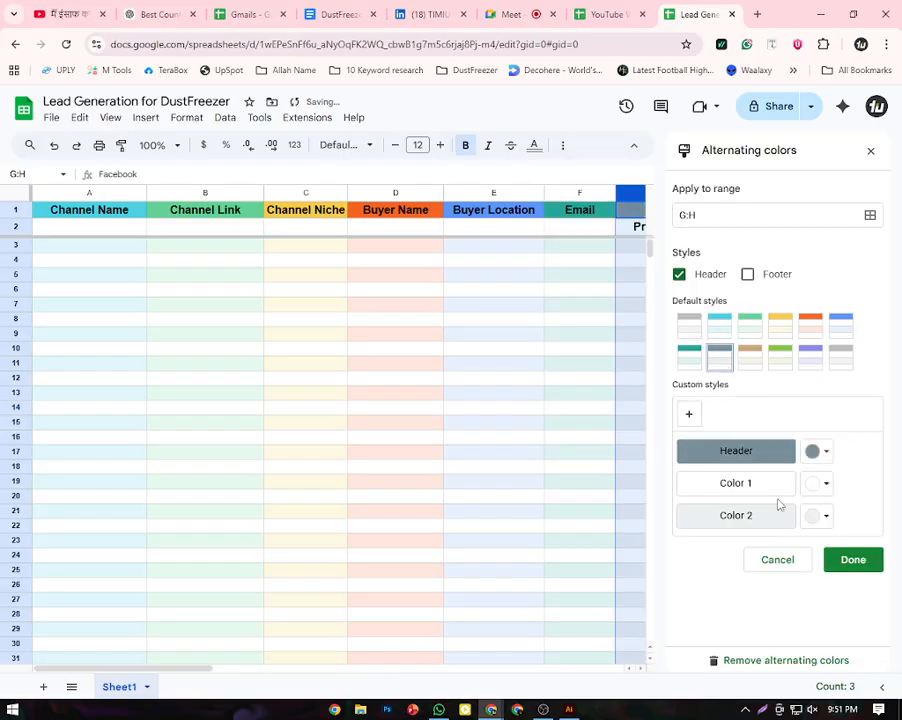
click(852, 562)
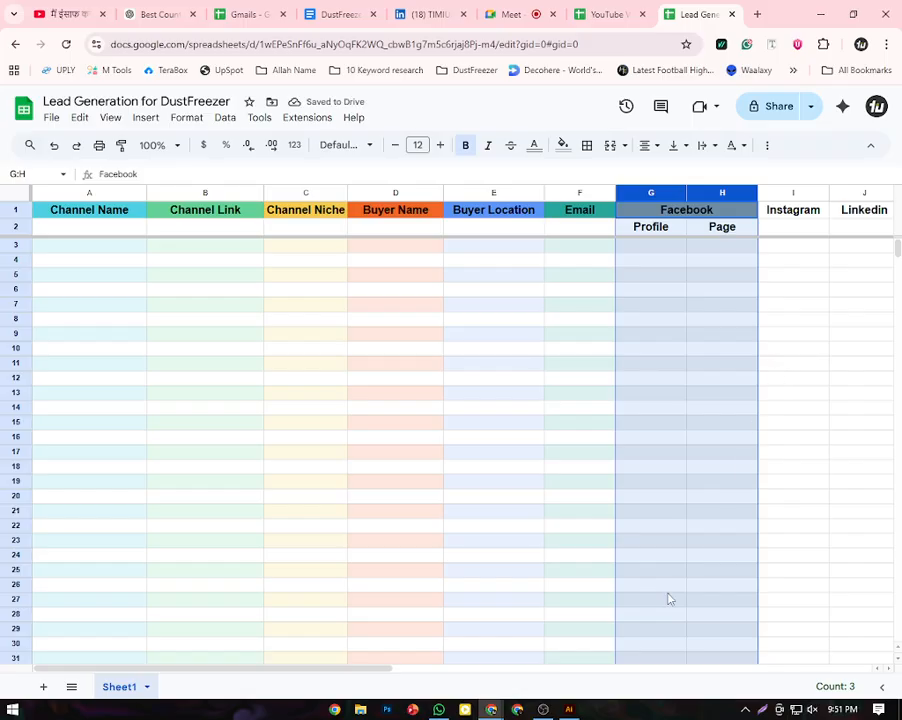
Apply the tan alternating colors style with a header to the Instagram column I
drag(328, 676, 455, 675)
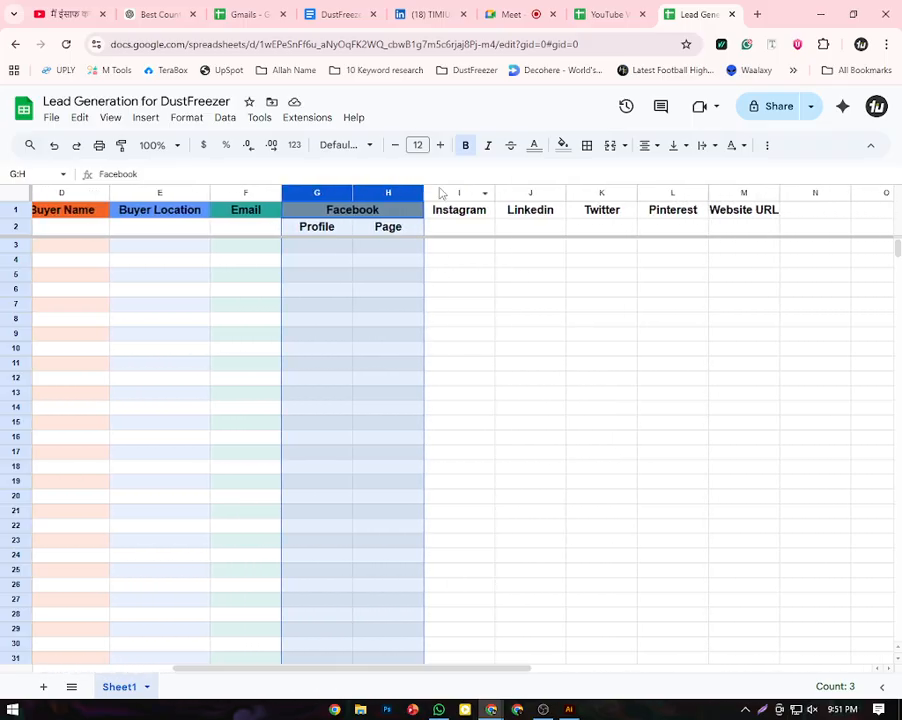
click(439, 190)
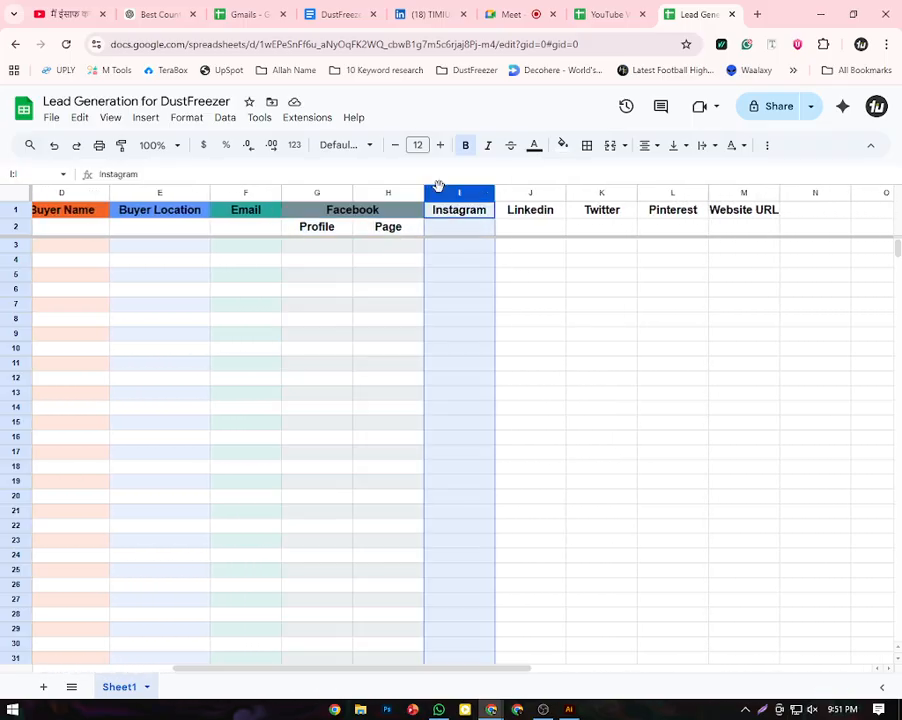
click(563, 145)
click(622, 439)
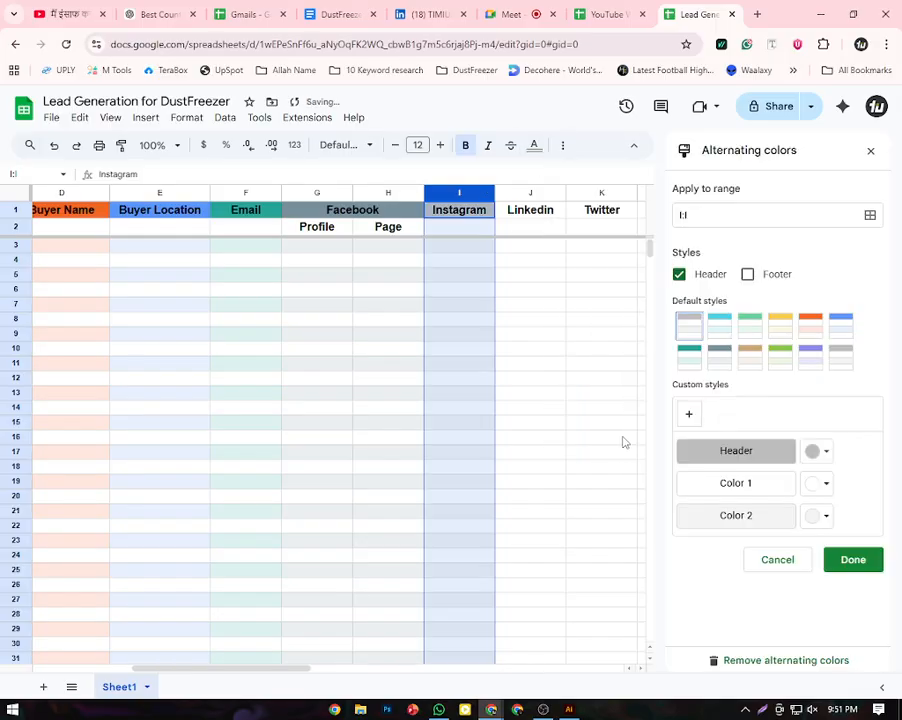
click(754, 362)
click(845, 562)
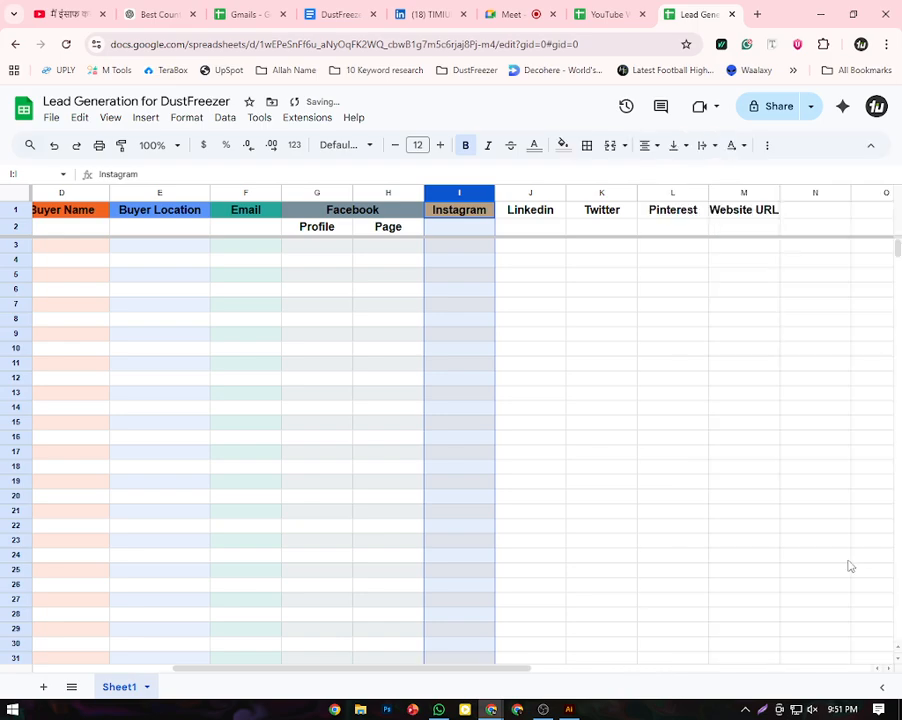
Apply the lime green alternating colors style with a header to the Linkedin column J
click(542, 248)
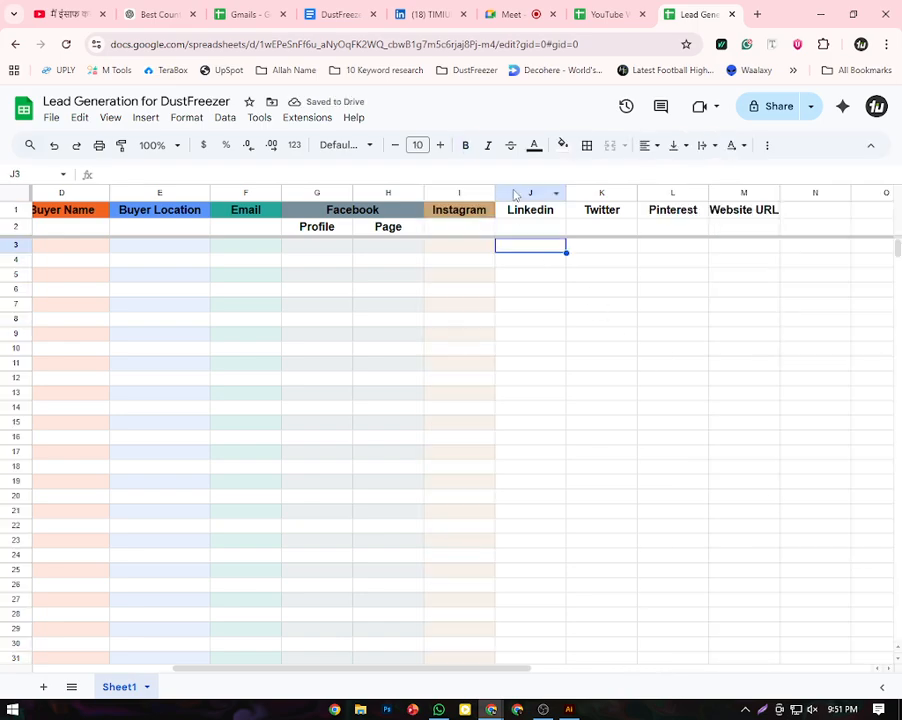
click(513, 192)
click(564, 146)
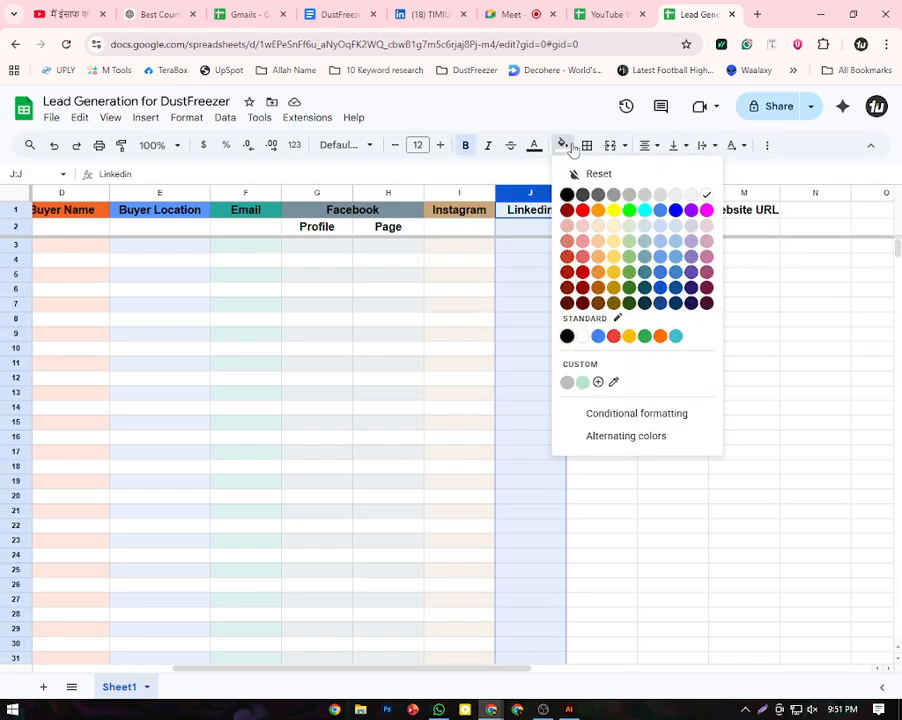
click(622, 435)
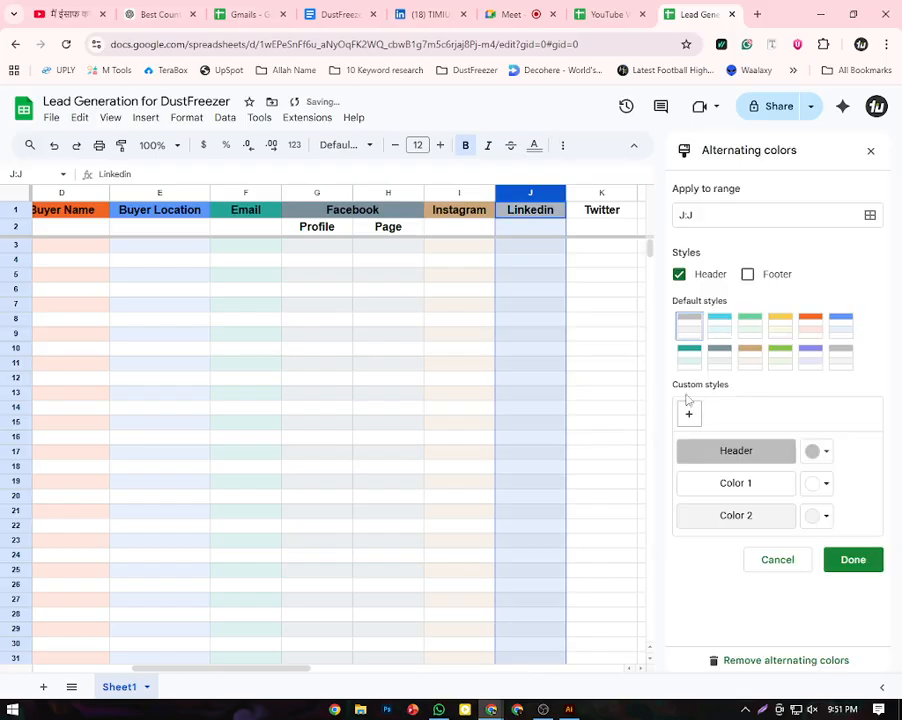
click(780, 358)
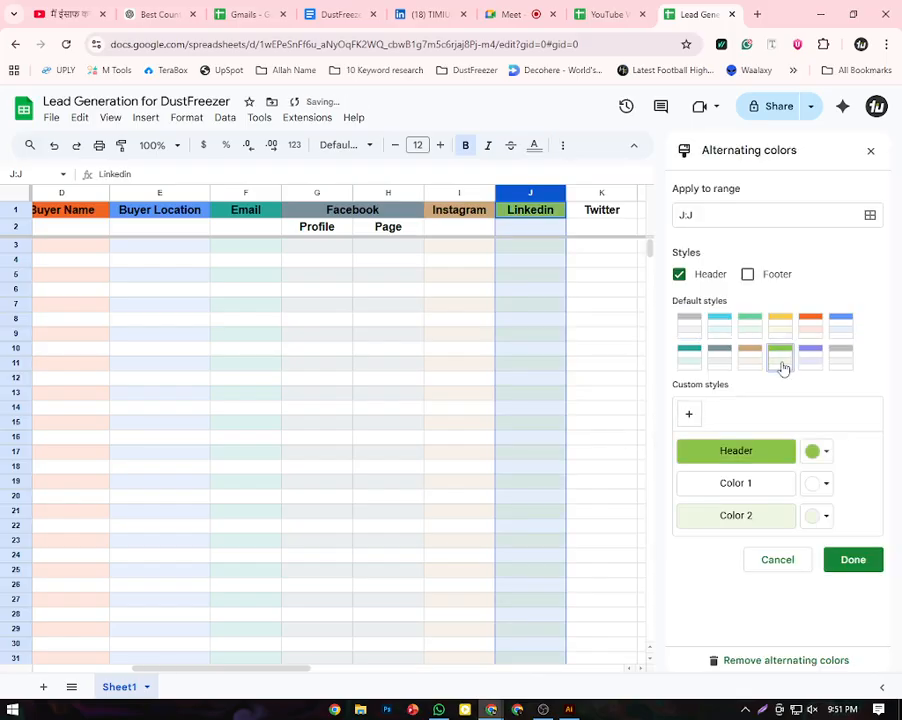
click(850, 560)
Apply the purple alternating colors style with a header to the Twitter column K
click(612, 191)
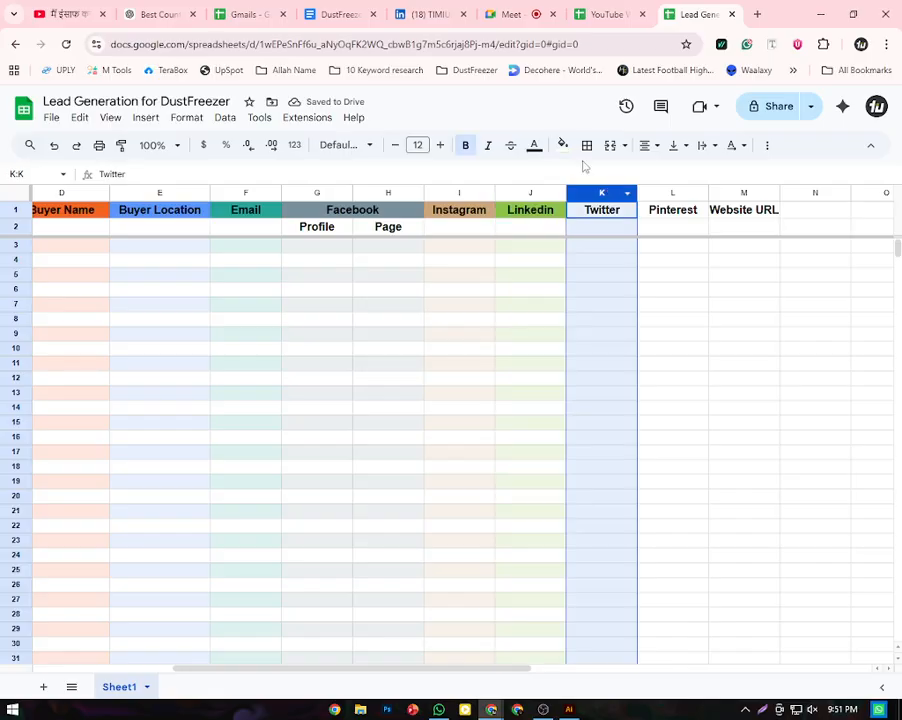
click(563, 145)
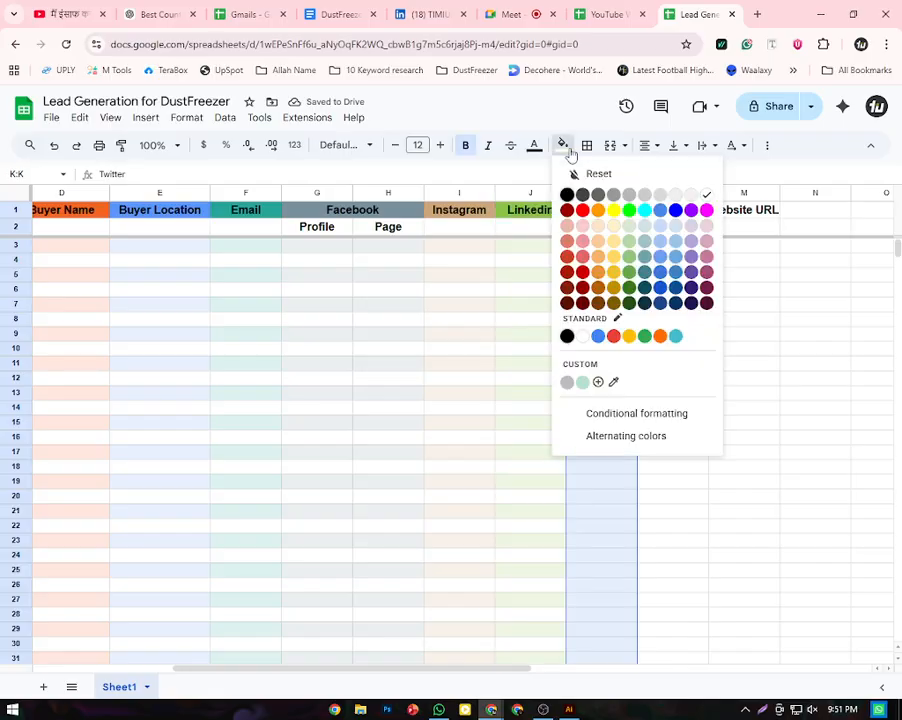
click(622, 440)
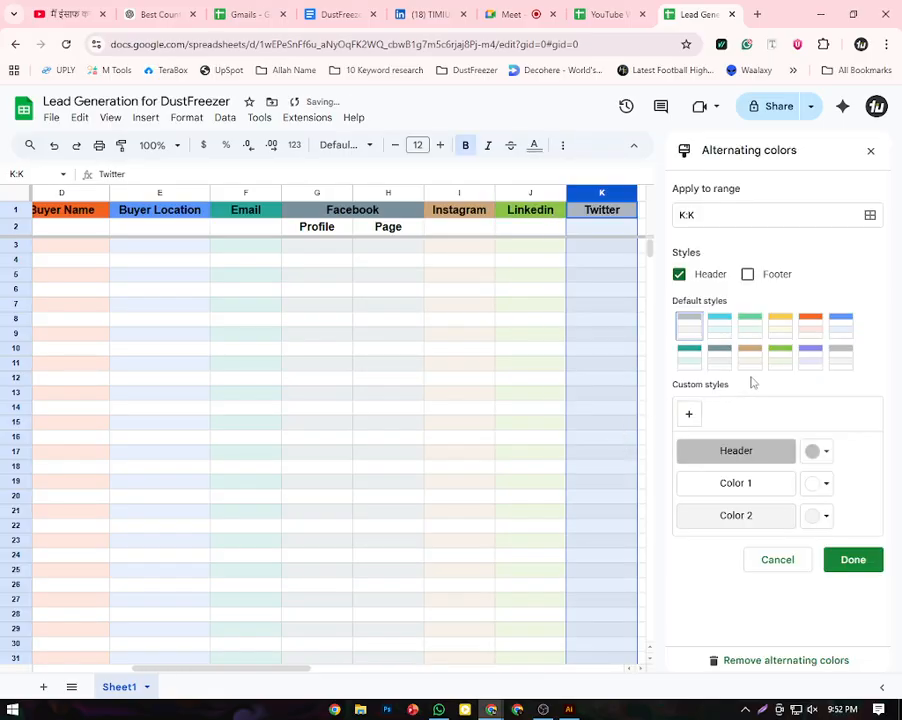
click(810, 355)
click(850, 561)
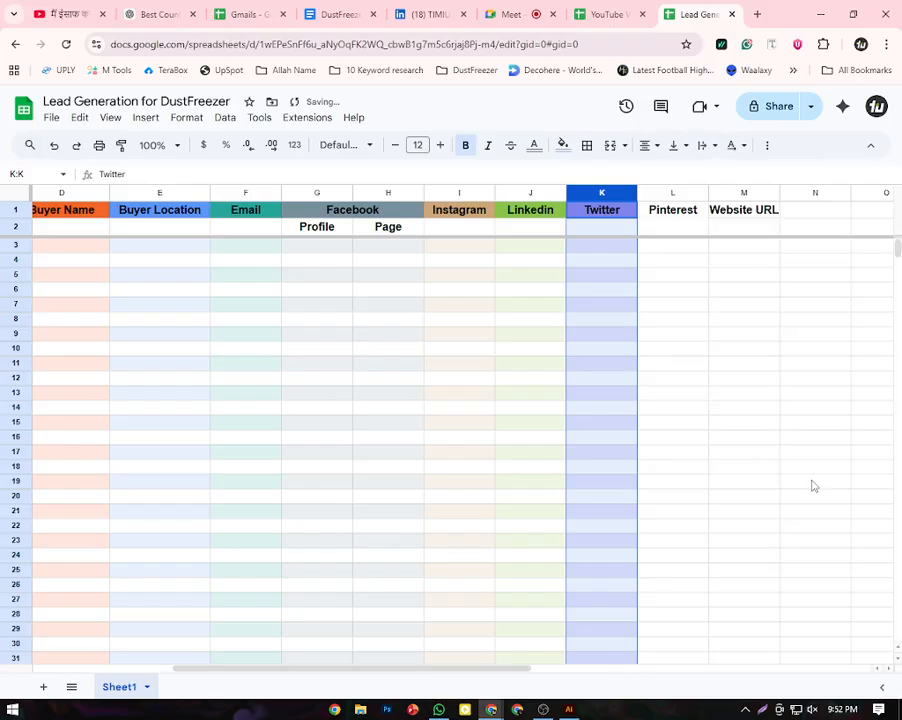
Apply the last default alternating colors style, light grey with a header, to the Pinterest column L
click(563, 145)
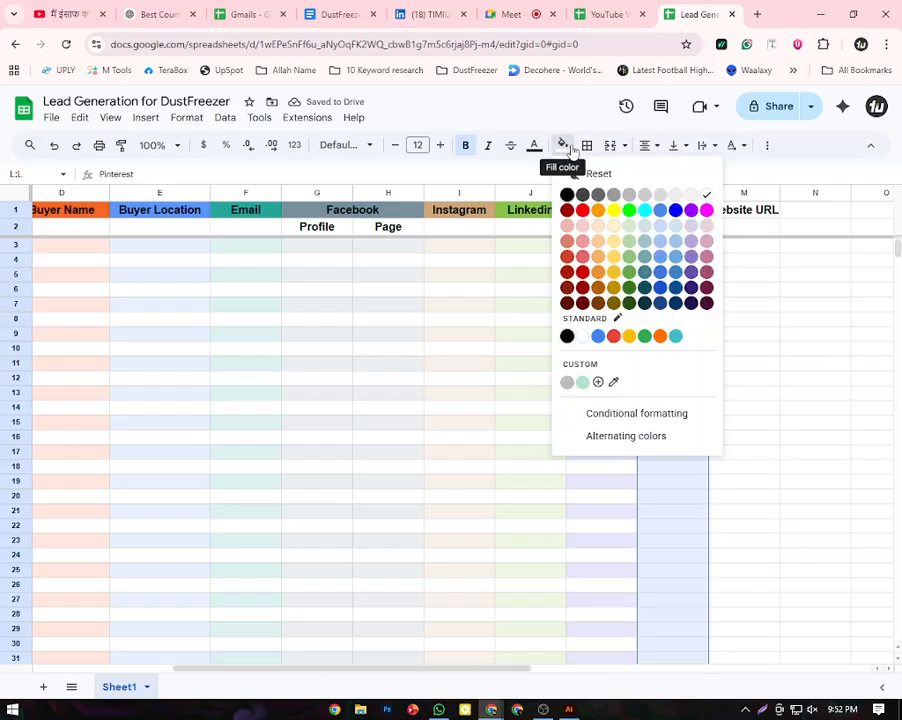
click(645, 436)
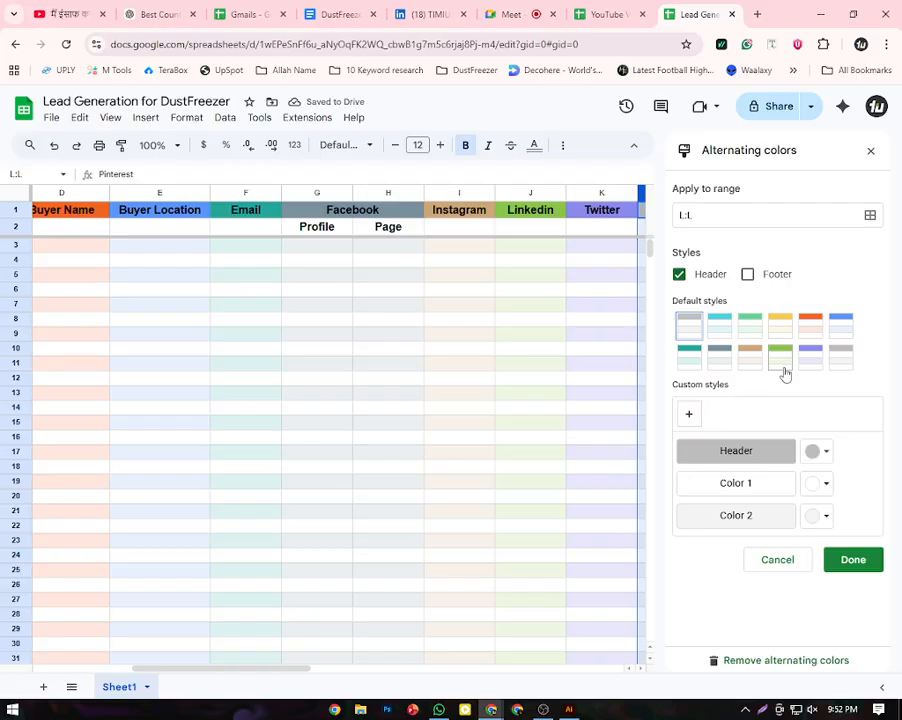
click(842, 365)
click(853, 559)
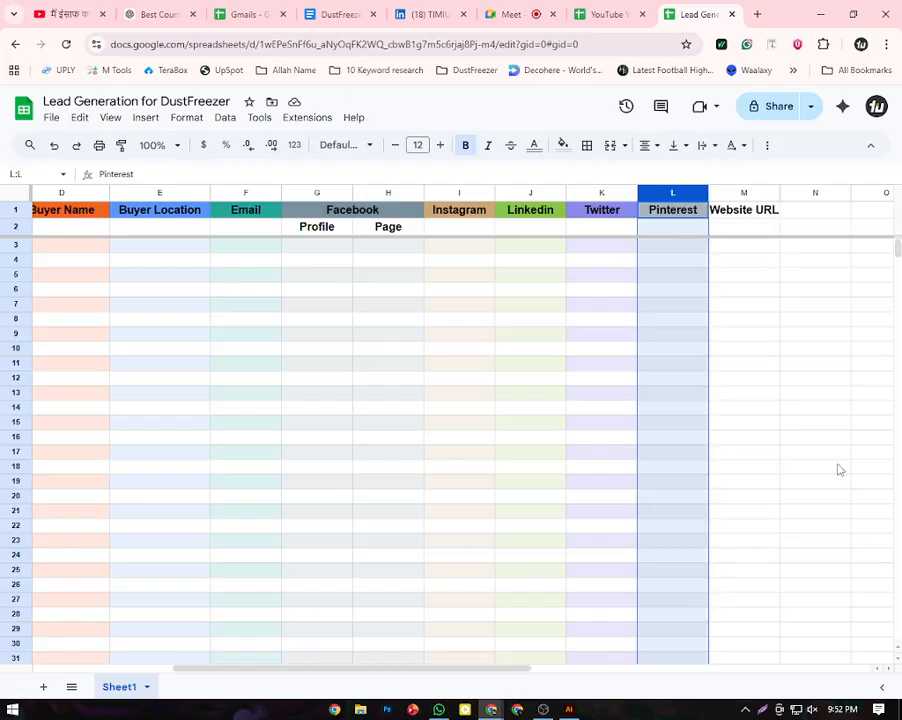
Apply the cyan default alternating colors style with a header to the Website URL column M
click(726, 192)
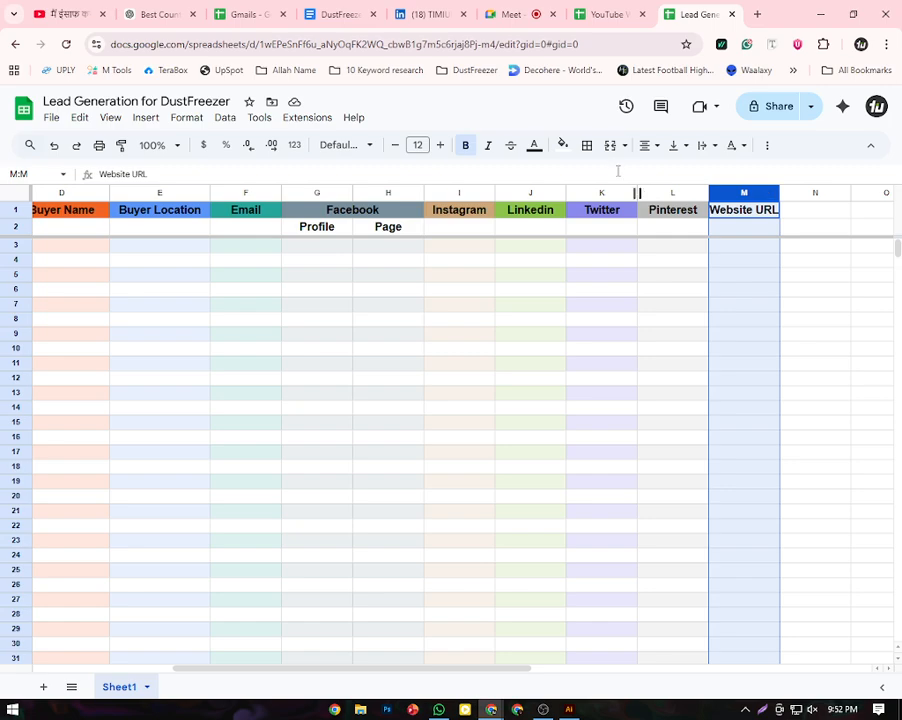
click(563, 145)
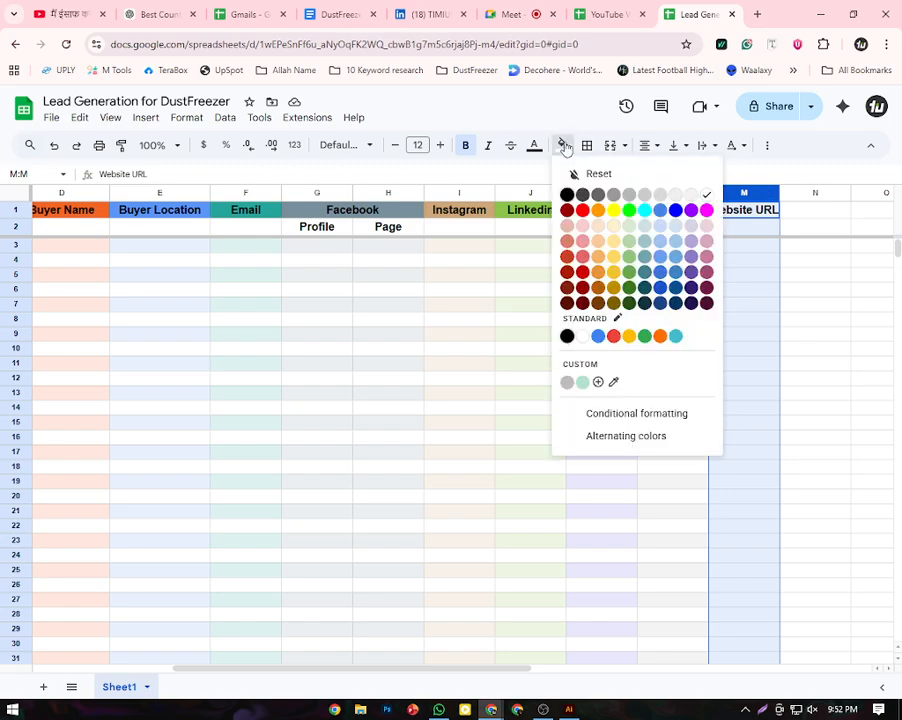
click(639, 437)
click(719, 326)
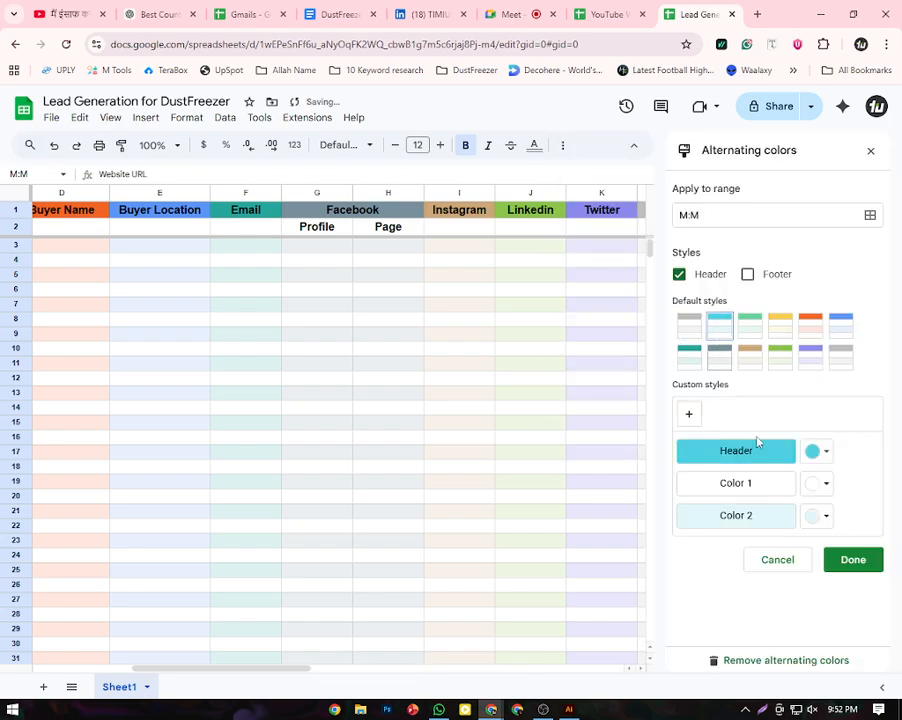
click(856, 561)
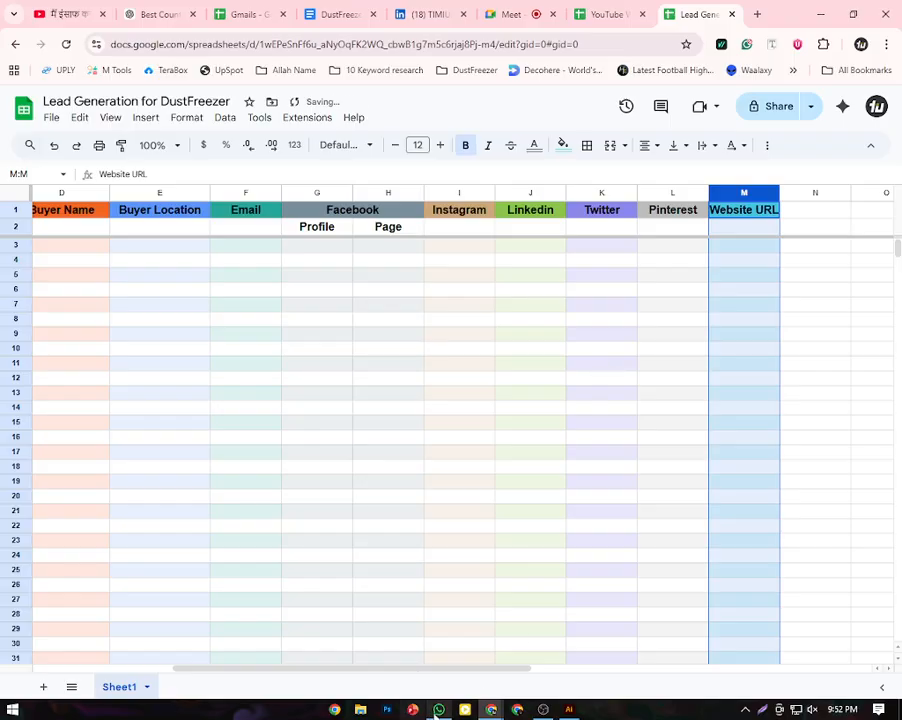
Widen the Channel Name column A by about a quarter so it is broader than the Channel Link column
drag(418, 664, 192, 666)
click(286, 385)
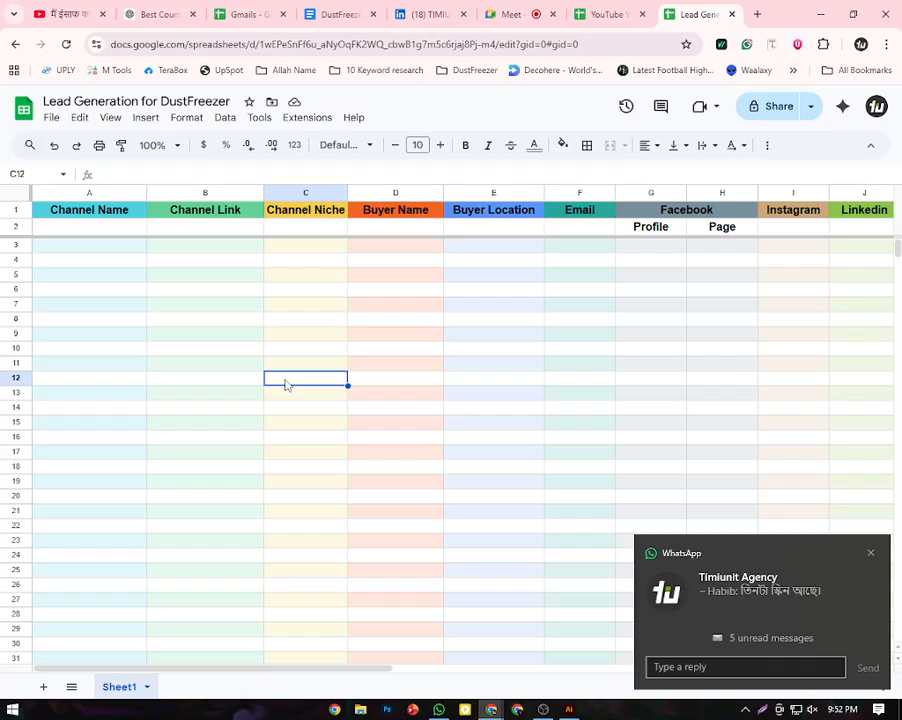
scroll(330, 384, down, 5)
scroll(342, 381, up, 5)
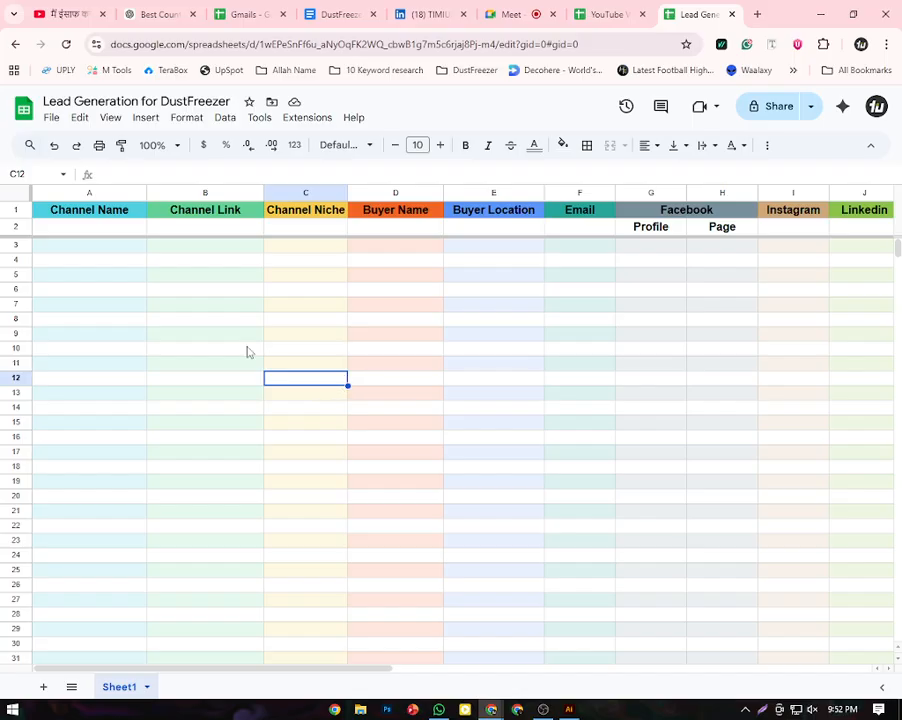
click(110, 213)
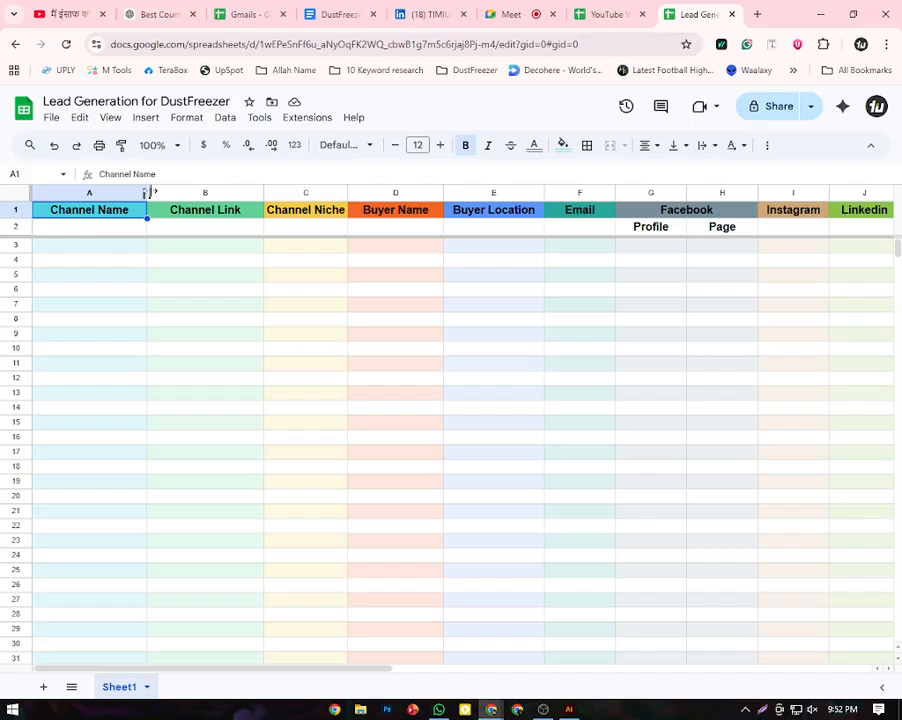
drag(147, 193, 174, 193)
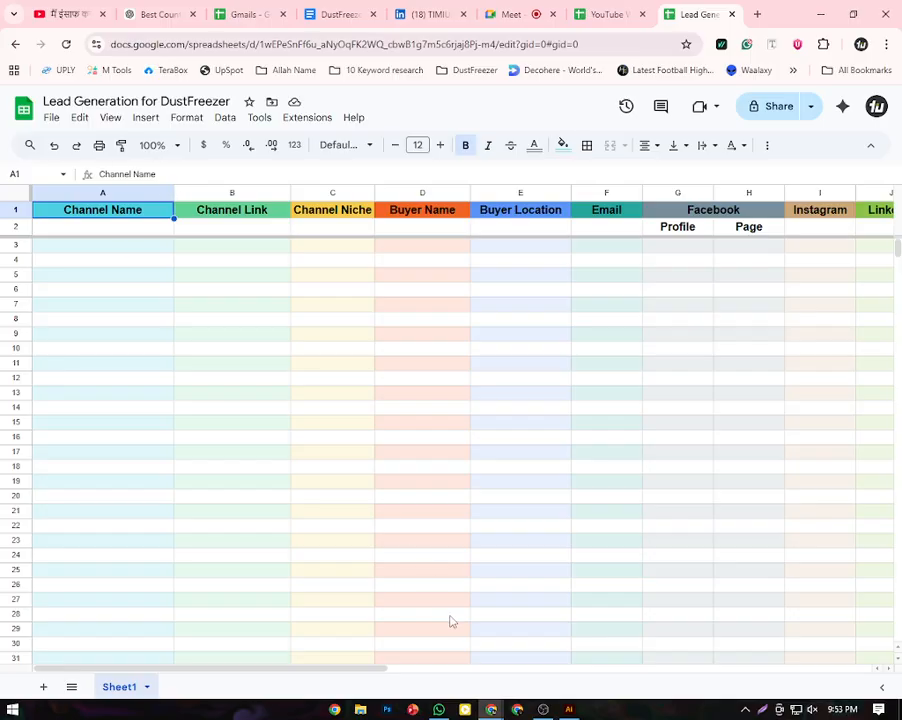
click(542, 709)
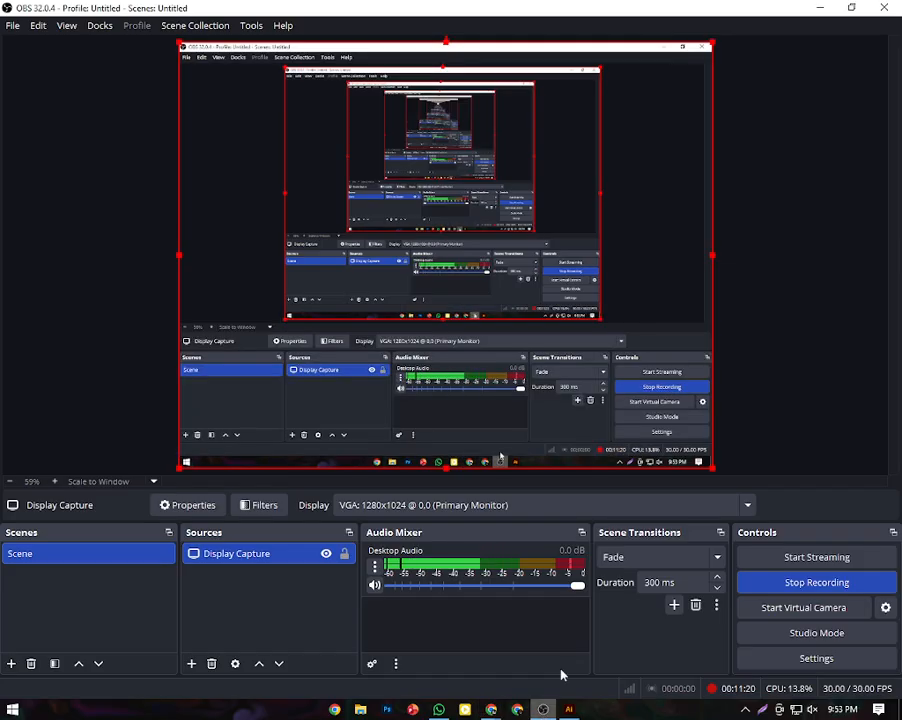